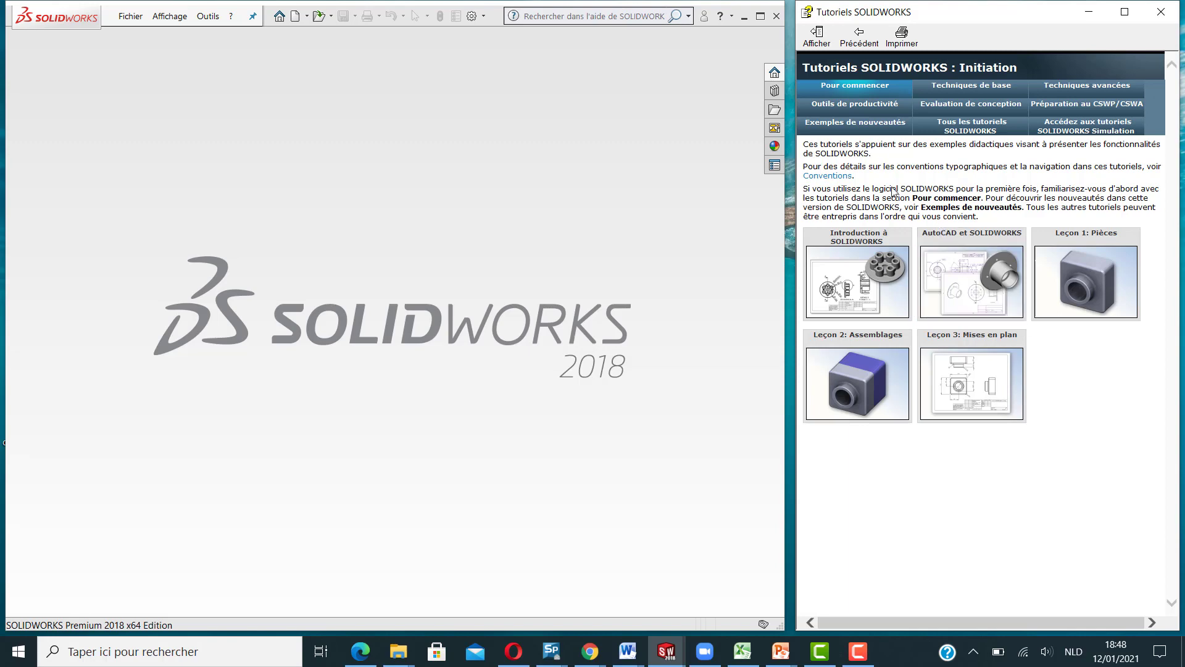
# Review the SOLIDWORKS tutorials offered in the Pour commencer and Techniques de base categories.
pyautogui.moveTo(956, 281)
pyautogui.moveTo(857, 303)
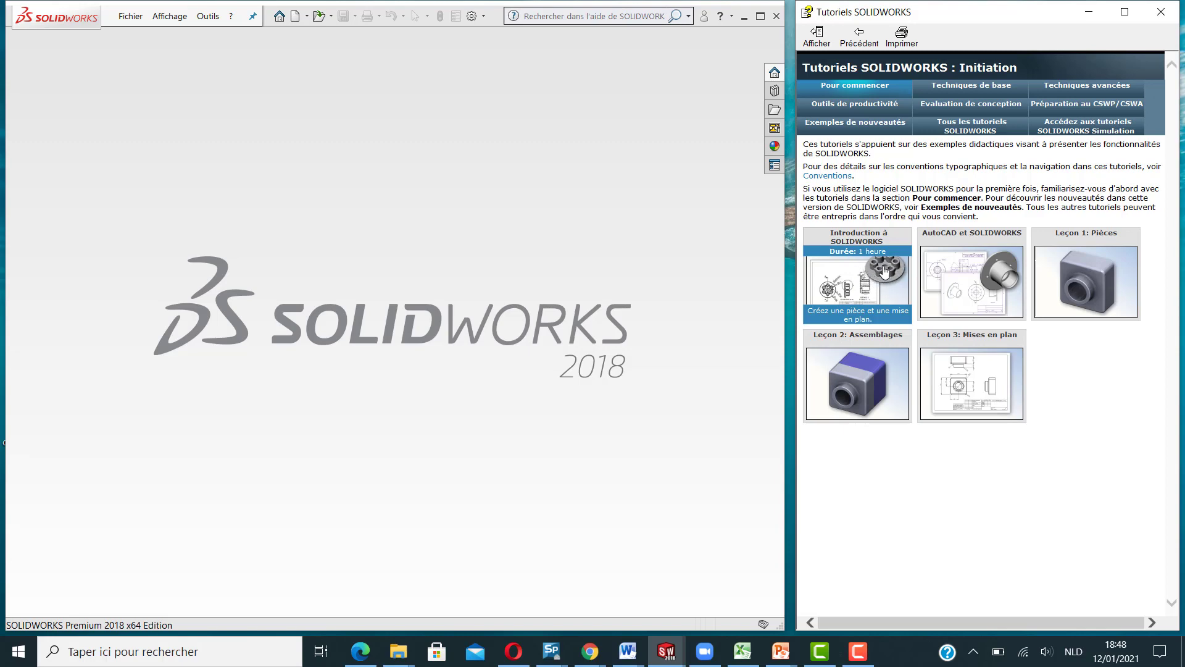
pyautogui.moveTo(929, 298)
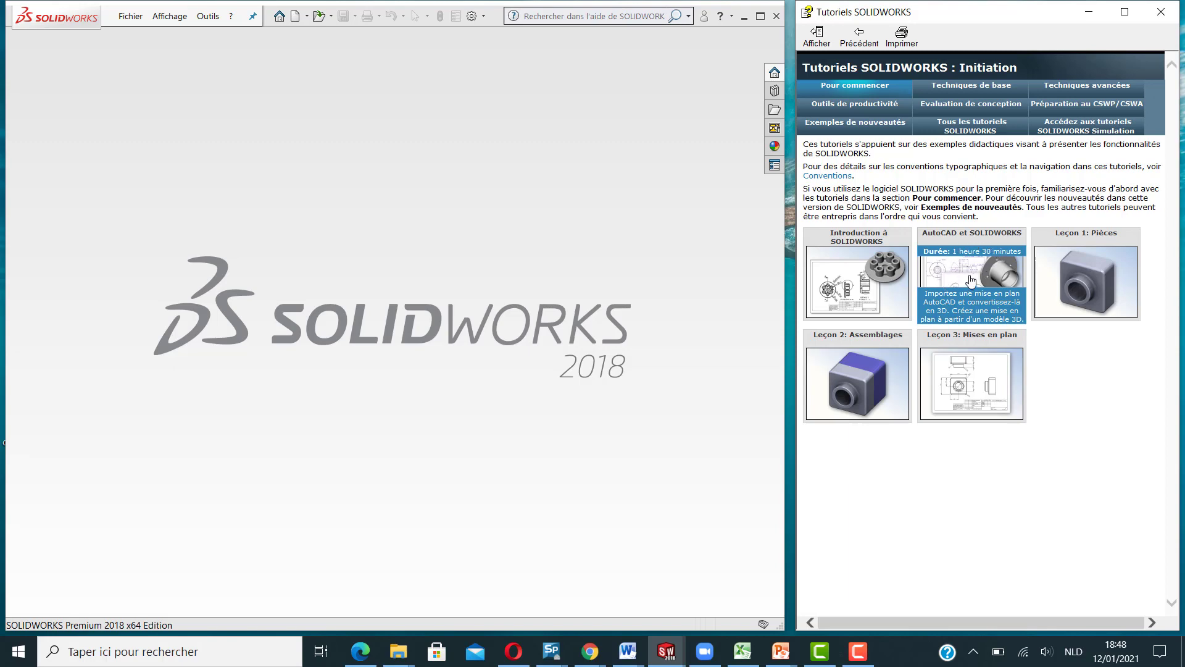
pyautogui.moveTo(1096, 278)
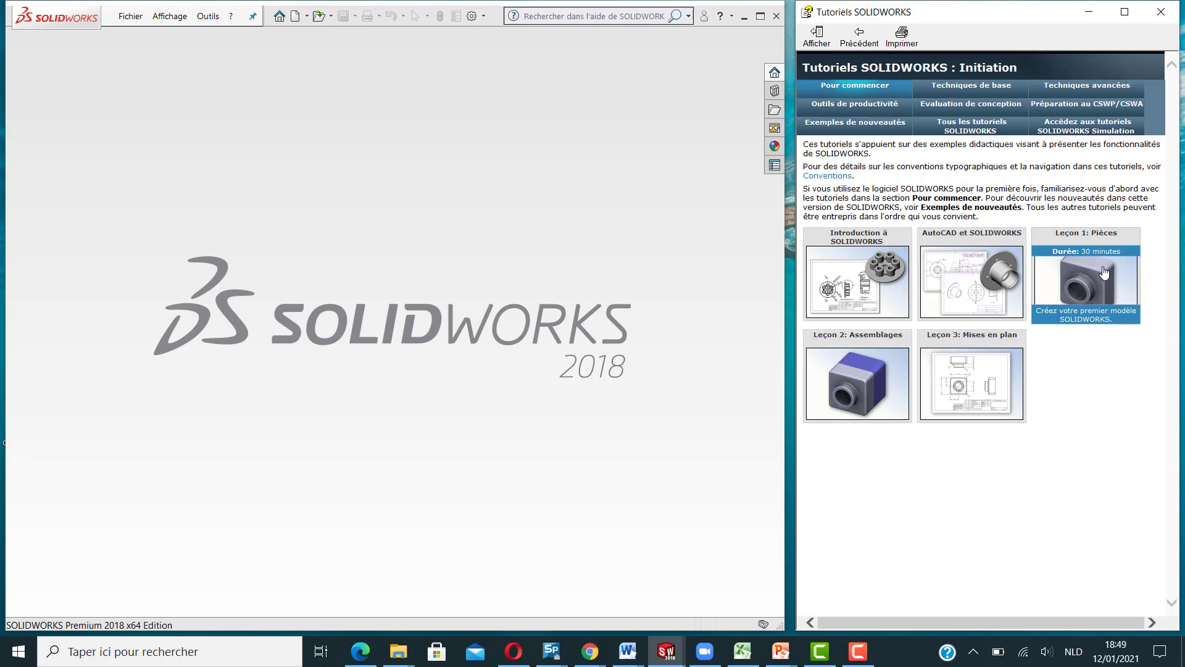
pyautogui.moveTo(868, 360)
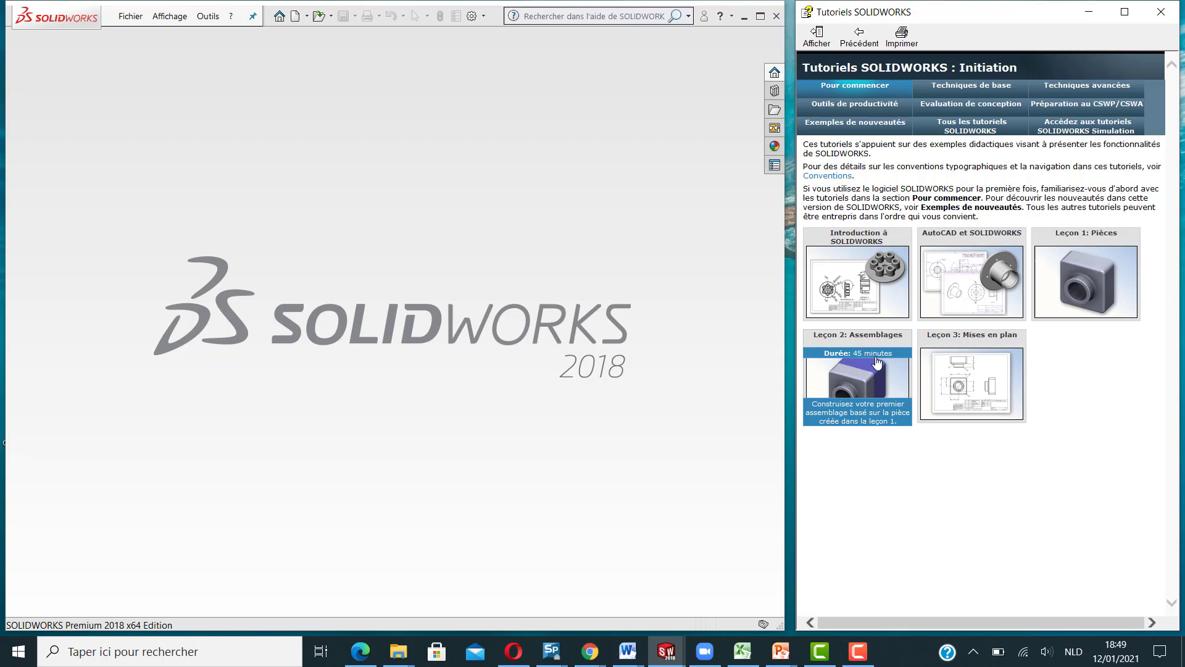
pyautogui.moveTo(974, 389)
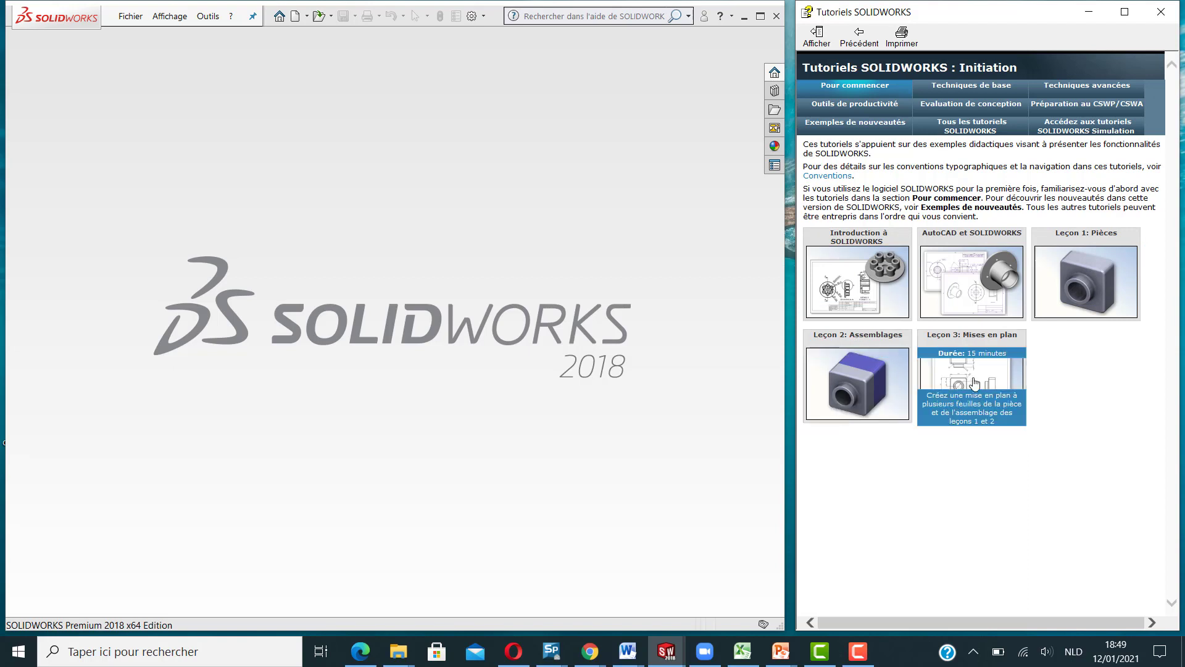
pyautogui.moveTo(1077, 248)
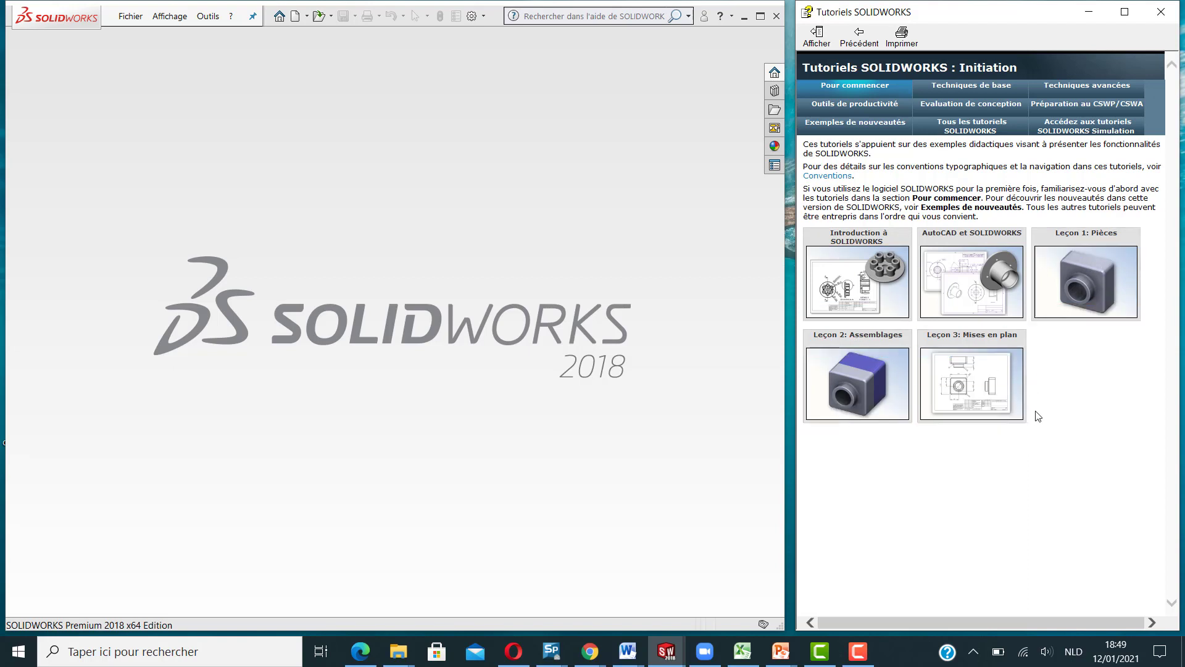
pyautogui.click(974, 92)
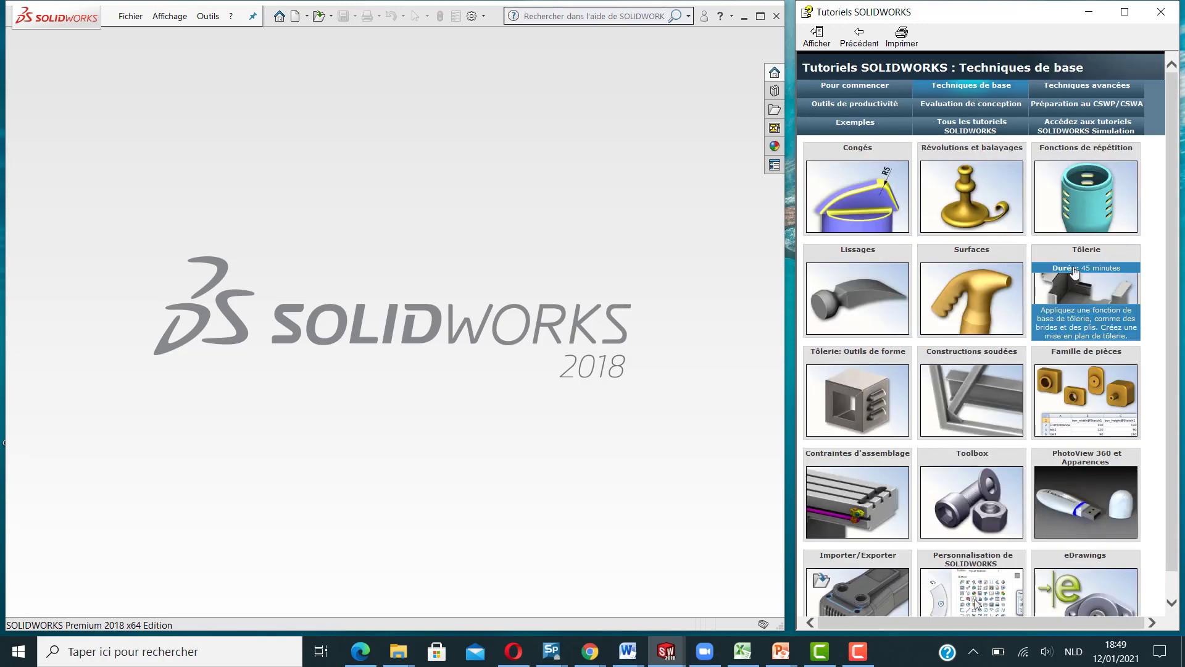
pyautogui.scroll(-1, 1168, 190)
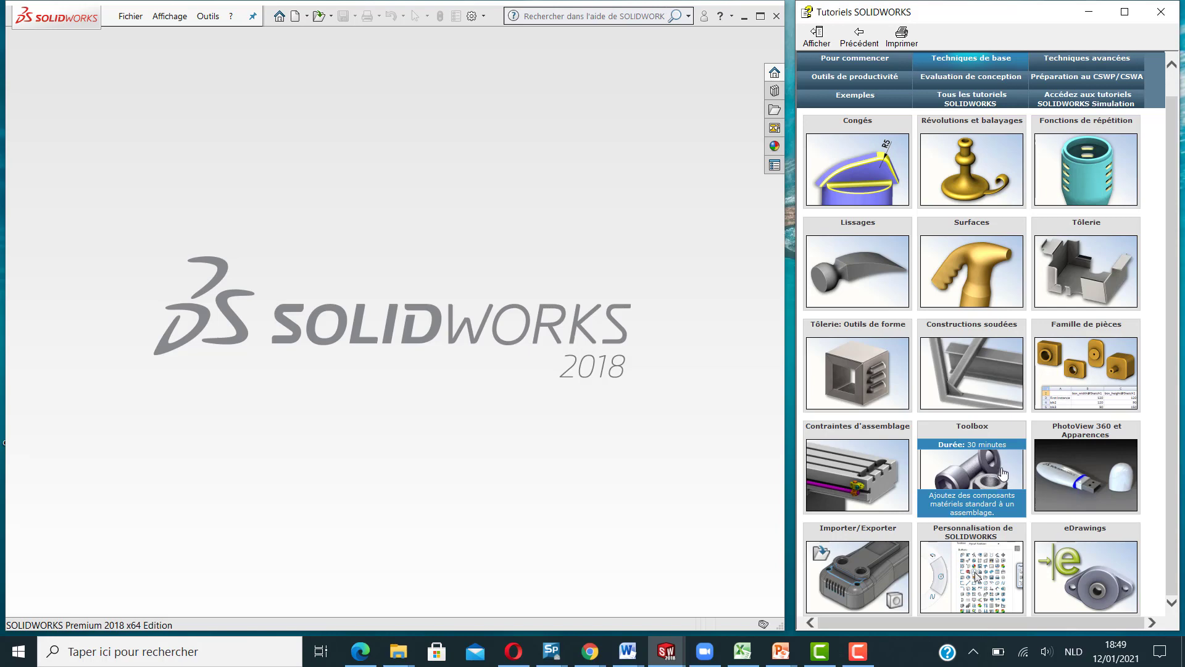
pyautogui.moveTo(1035, 381)
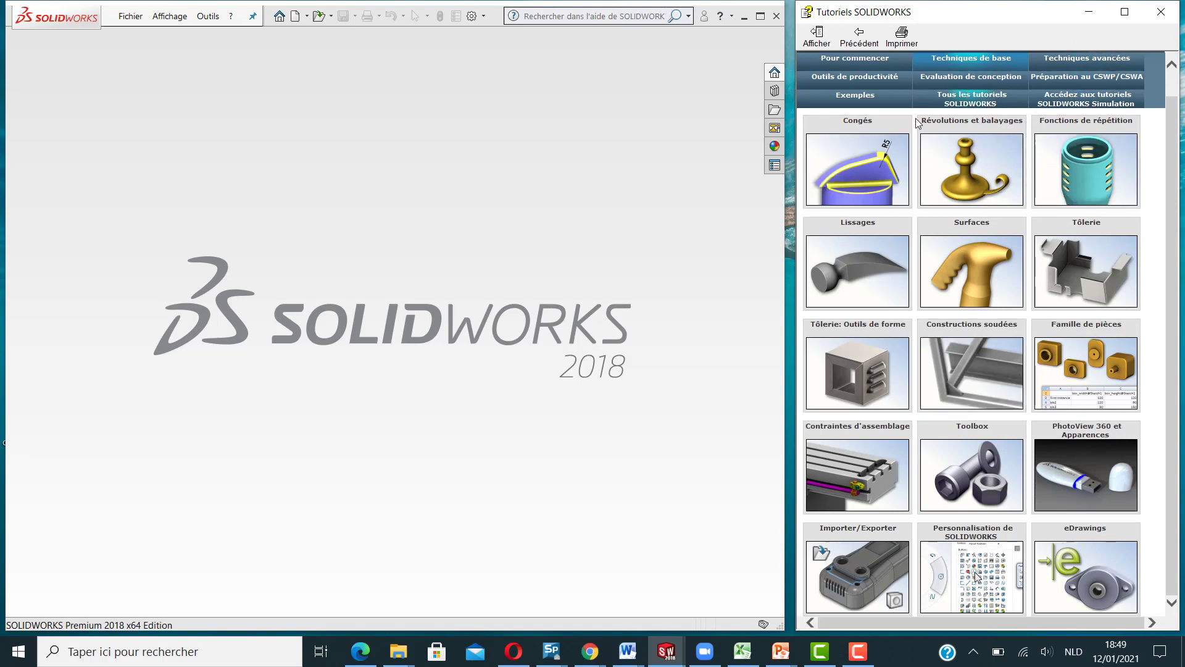
pyautogui.moveTo(976, 134)
# Maximize the main SOLIDWORKS window and minimize the tutorials window.
pyautogui.click(761, 16)
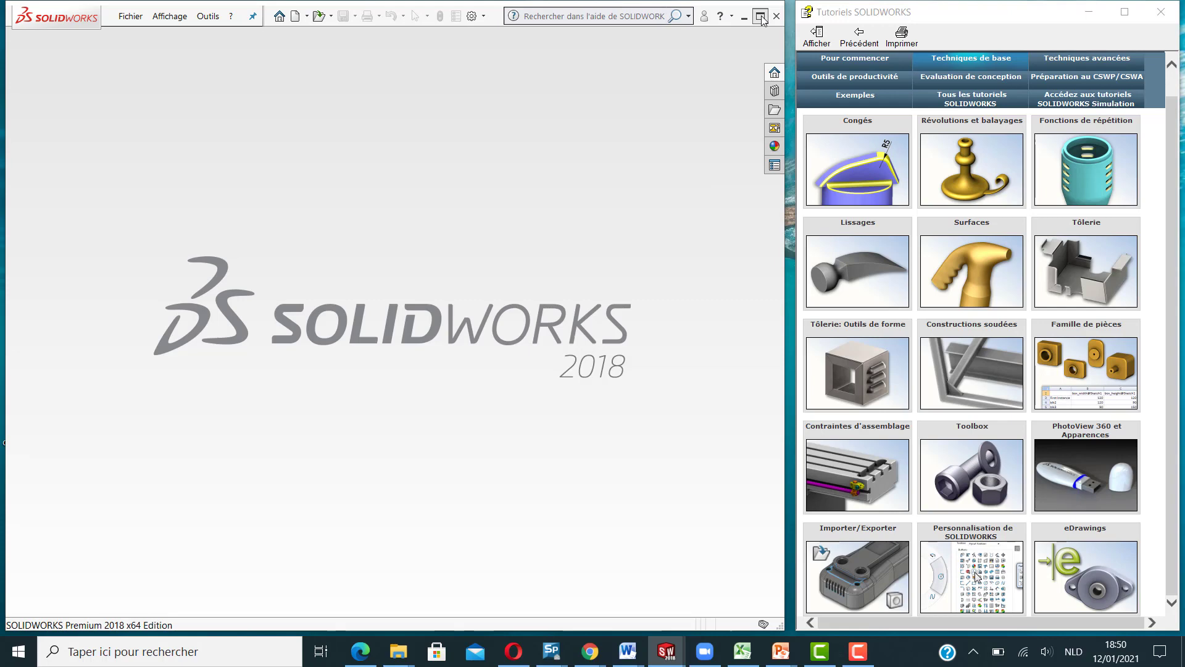
pyautogui.click(761, 16)
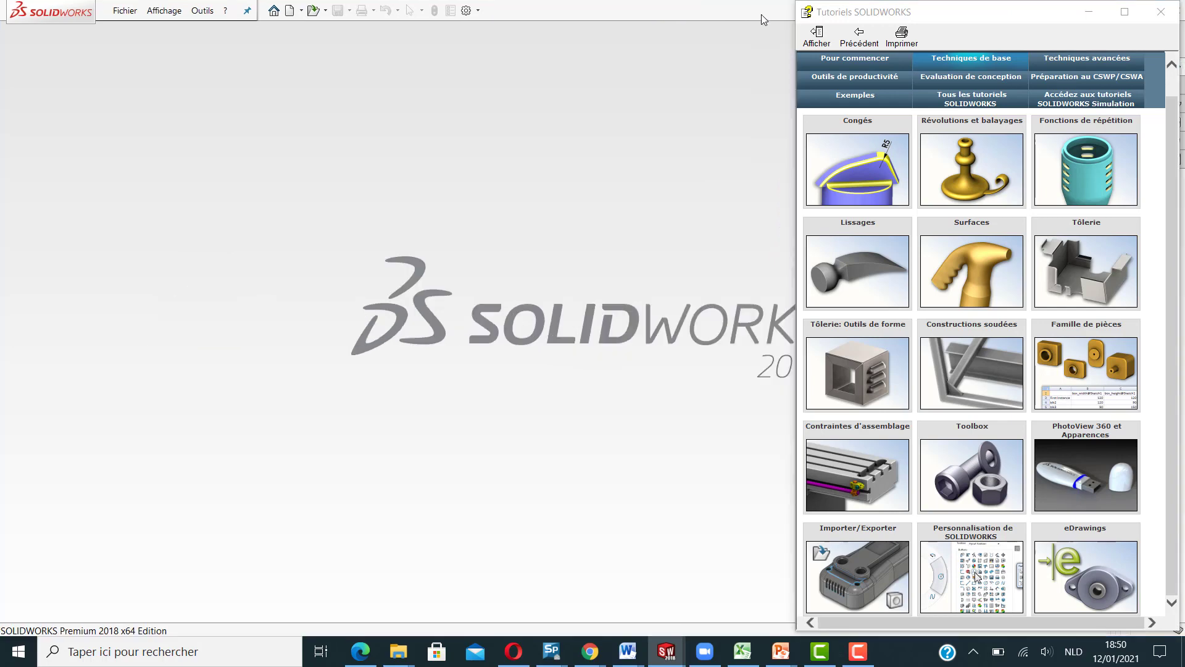
pyautogui.click(1101, 14)
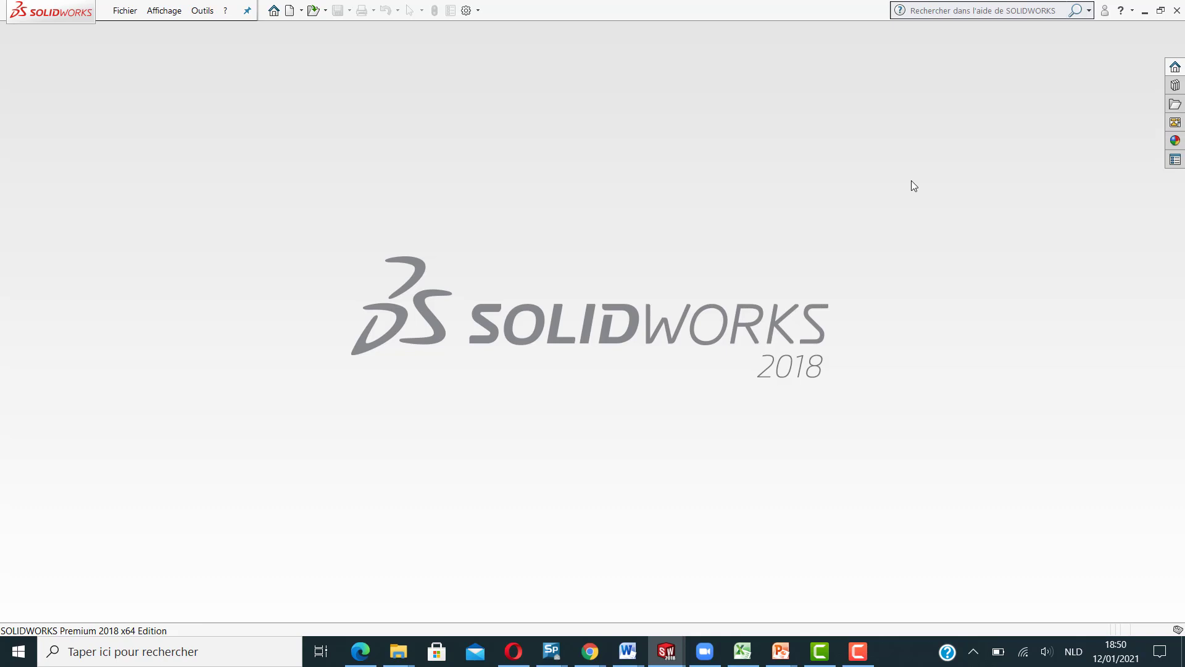
# Create a new part document (Pièce).
pyautogui.click(135, 12)
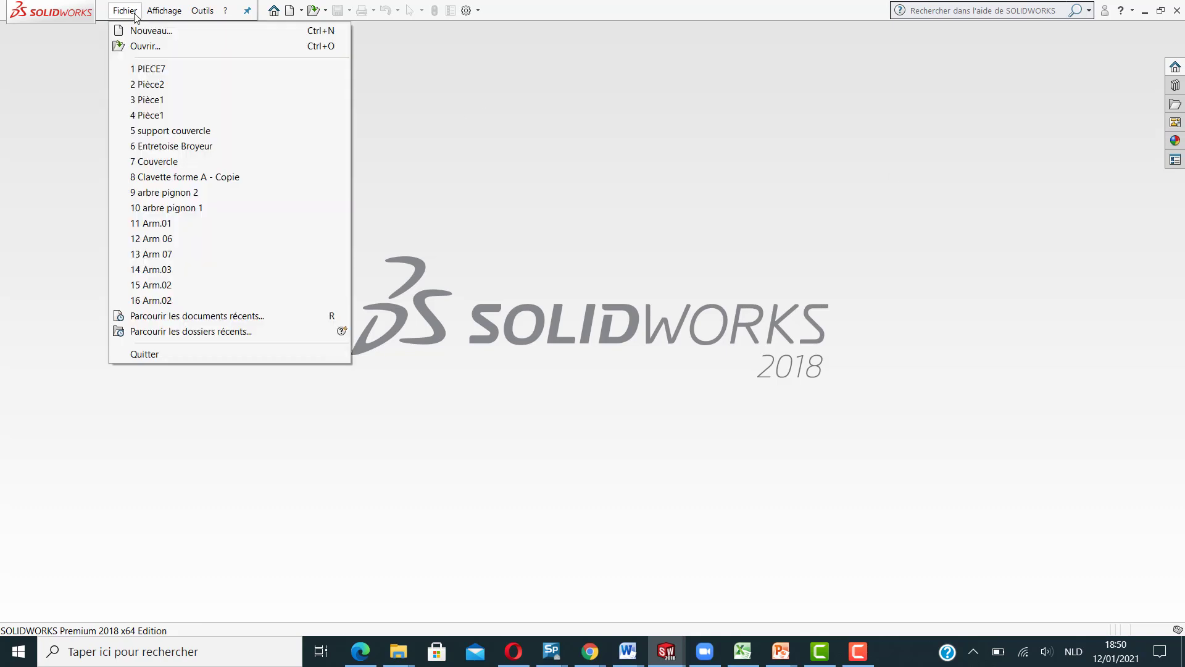
pyautogui.click(147, 31)
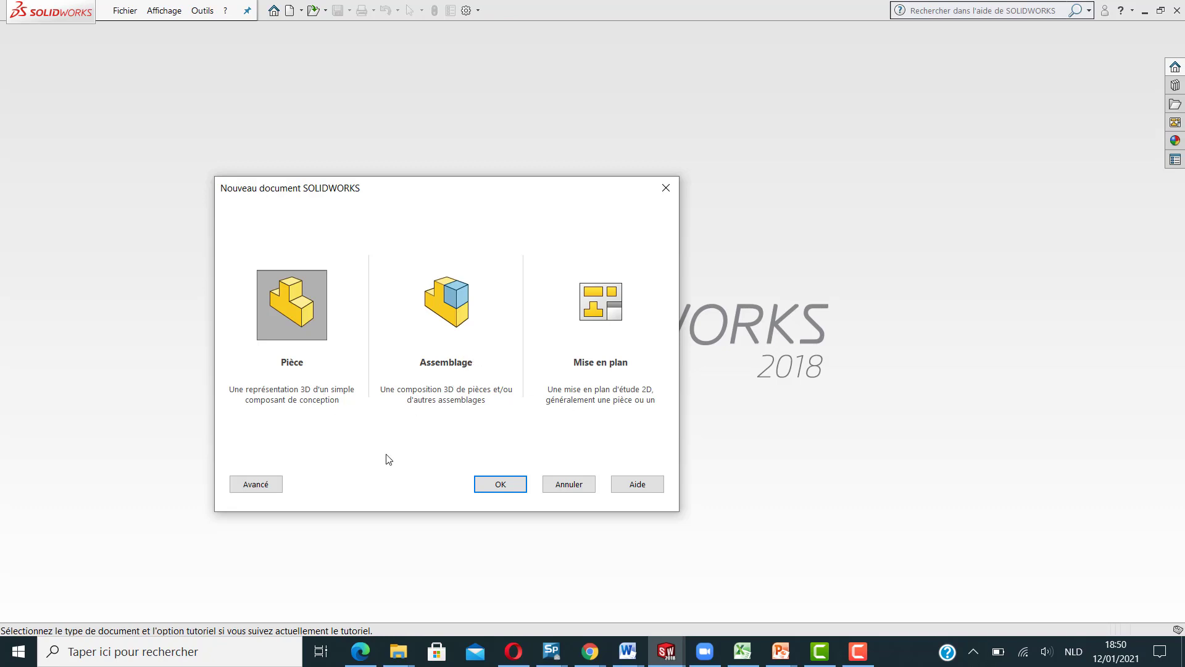
pyautogui.click(500, 485)
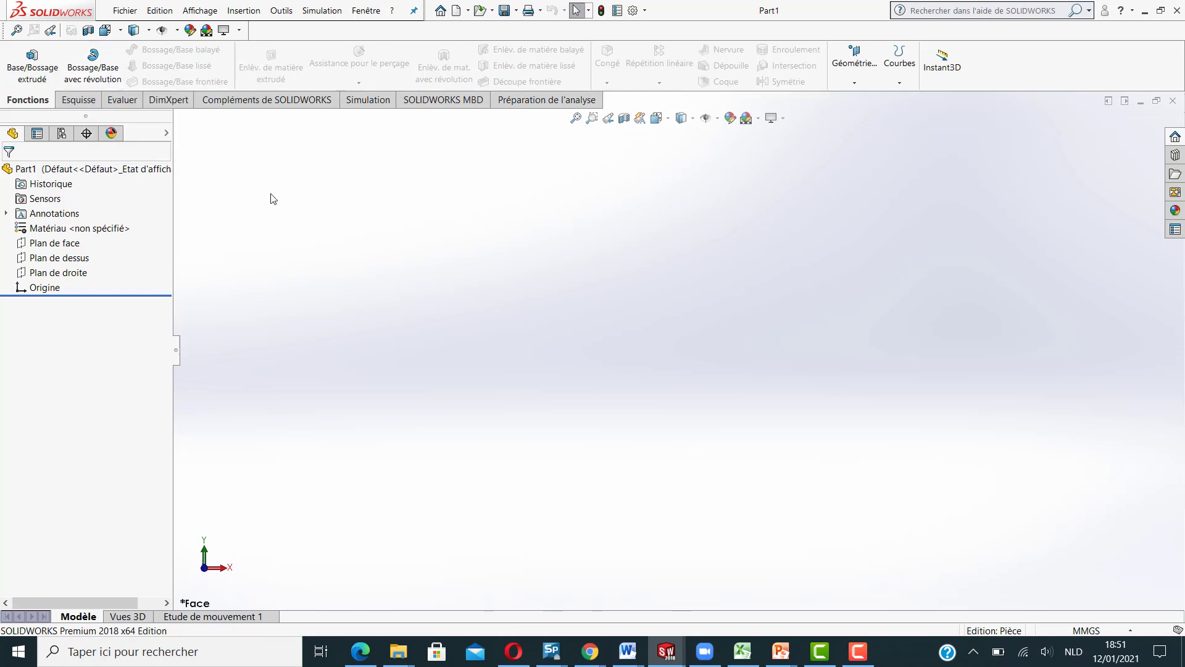
# Start an extruded boss/base (Base/Bossage extrudé) and open its sketch on the front plane (Plan de face).
pyautogui.click(32, 67)
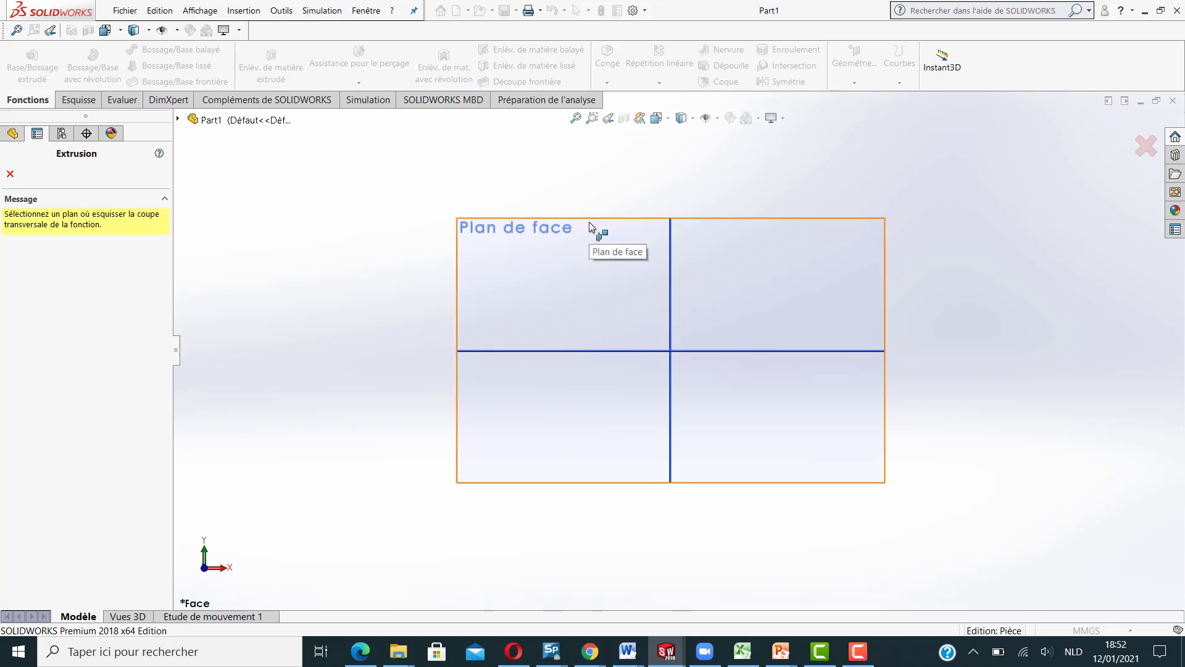
pyautogui.click(179, 121)
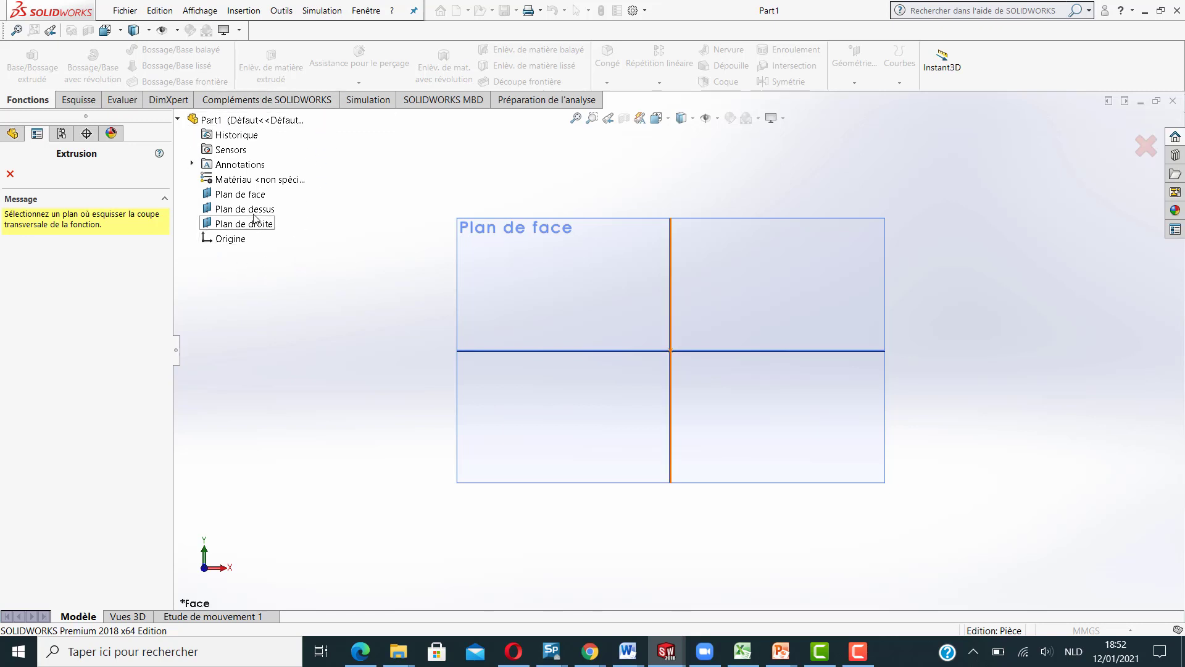
pyautogui.click(245, 195)
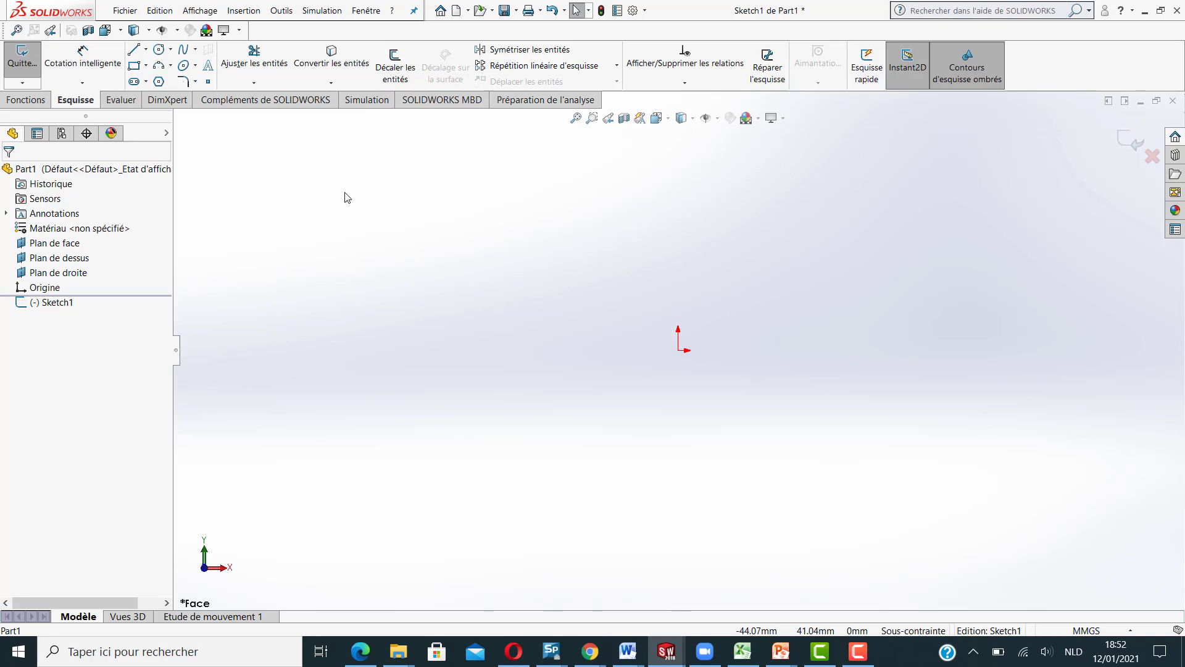
# Sketch a corner rectangle about 86 by 49 mm with its lower-left corner on the origin.
pyautogui.click(146, 66)
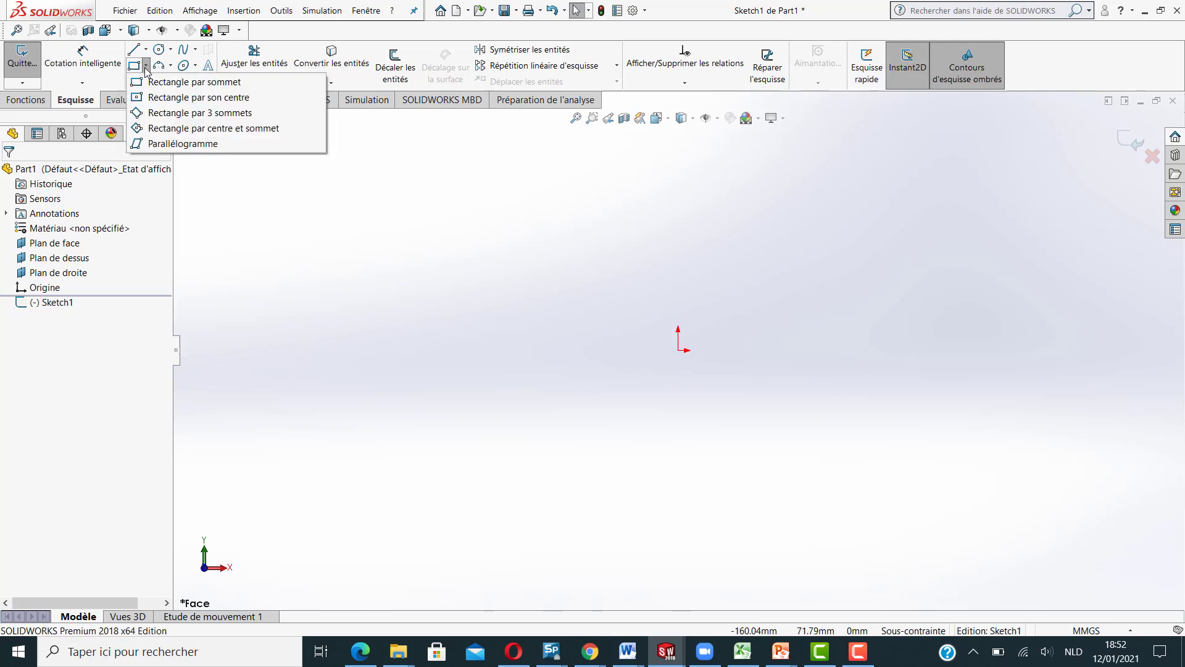
pyautogui.click(142, 82)
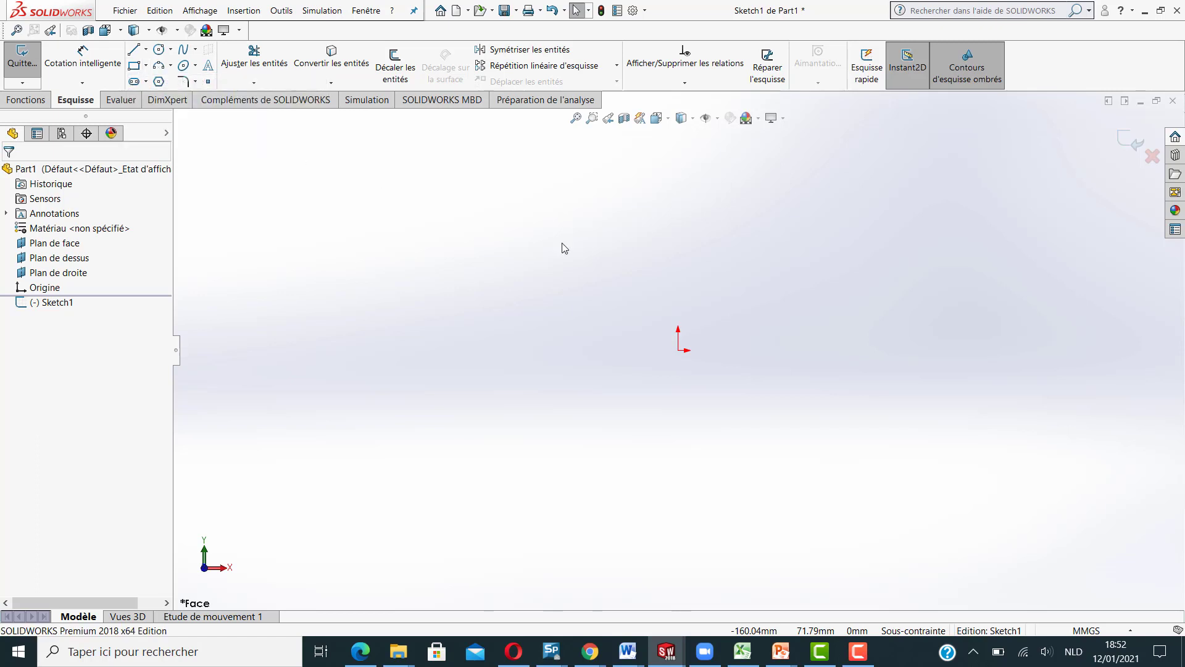
pyautogui.click(678, 350)
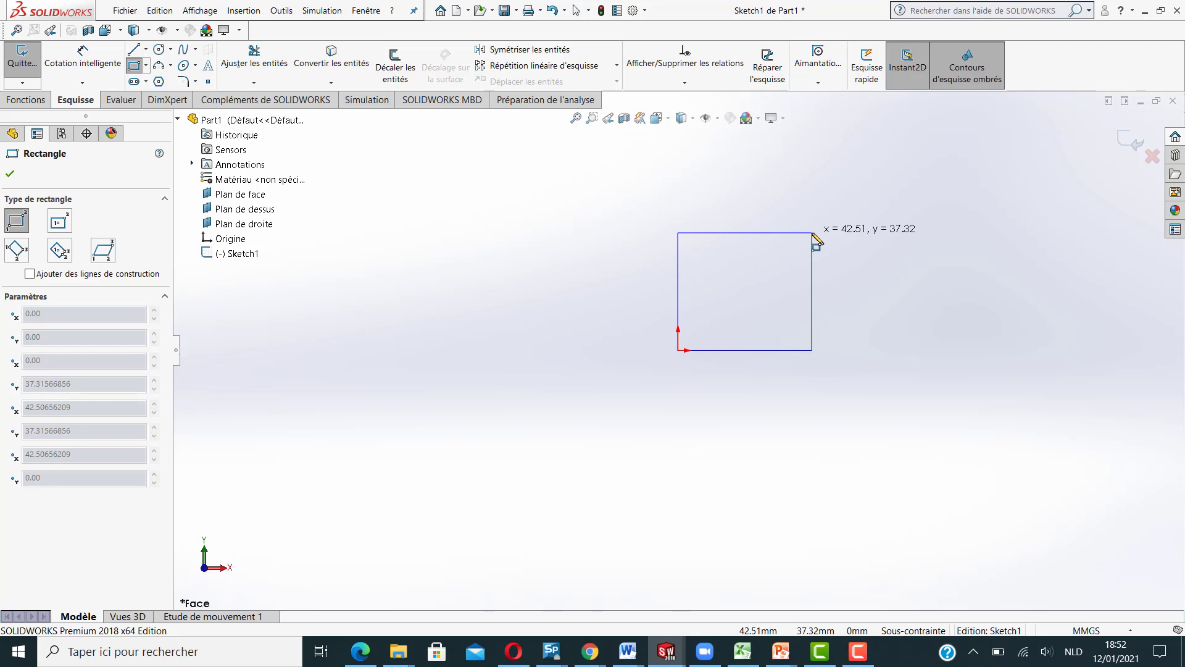
pyautogui.click(951, 198)
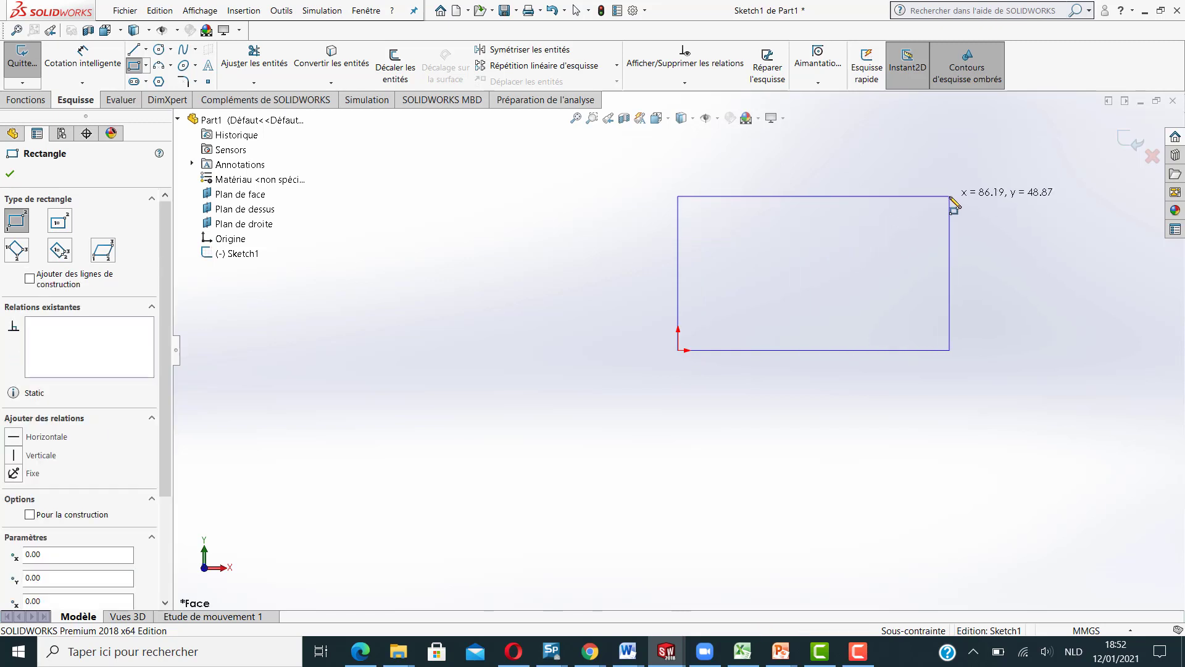
pyautogui.click(146, 66)
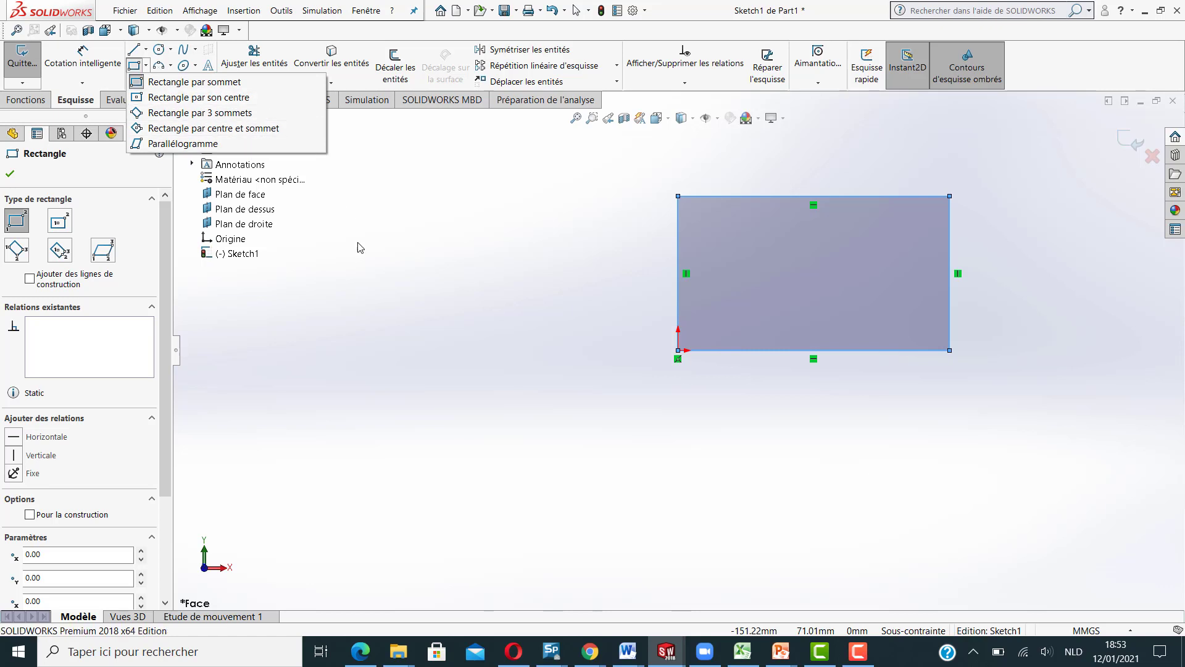
pyautogui.click(381, 274)
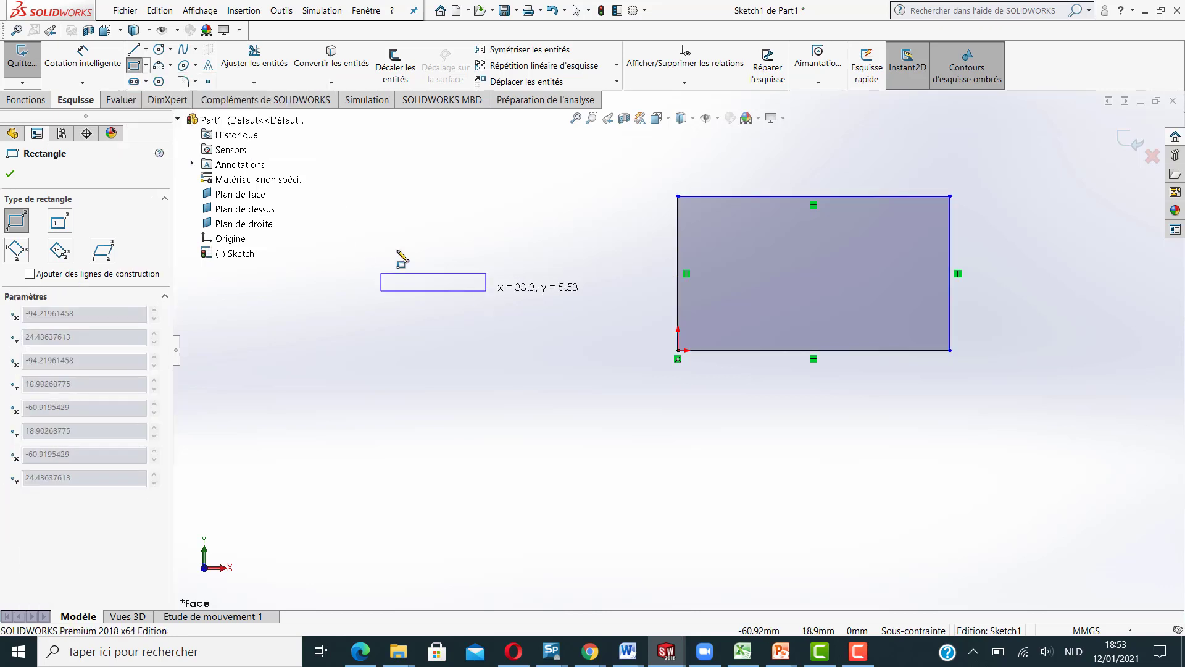
# Dimension the rectangle's upper horizontal edge with Smart Dimension (Cotation intelligente) and set its length to 100 mm.
pyautogui.click(85, 56)
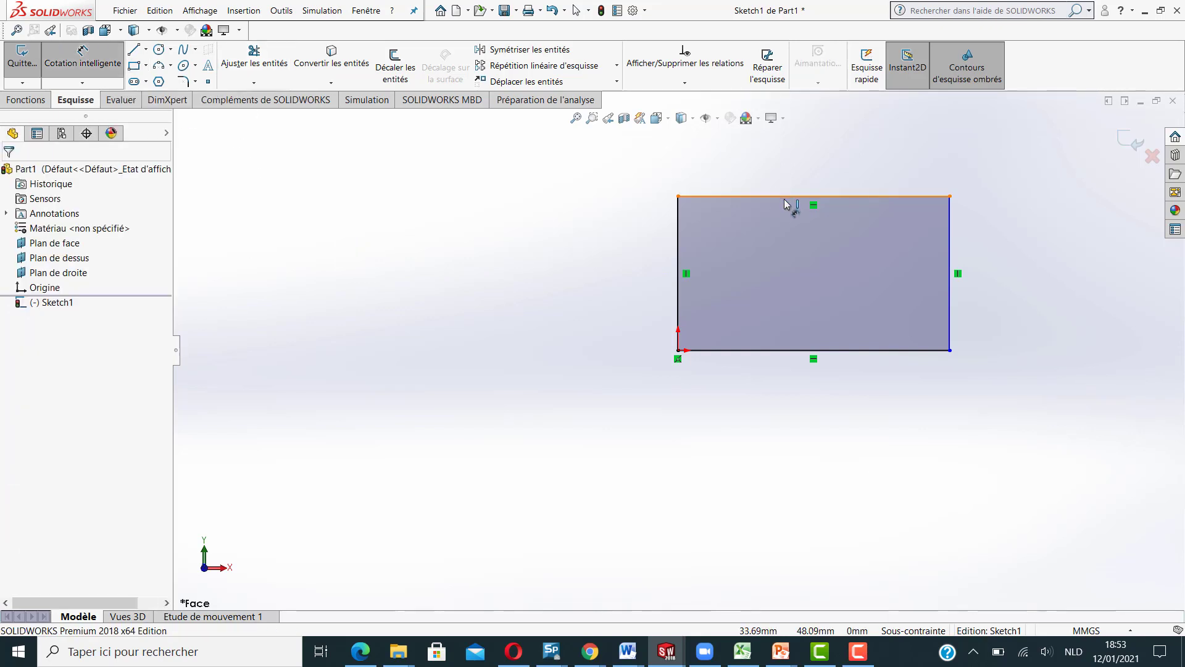
pyautogui.click(85, 54)
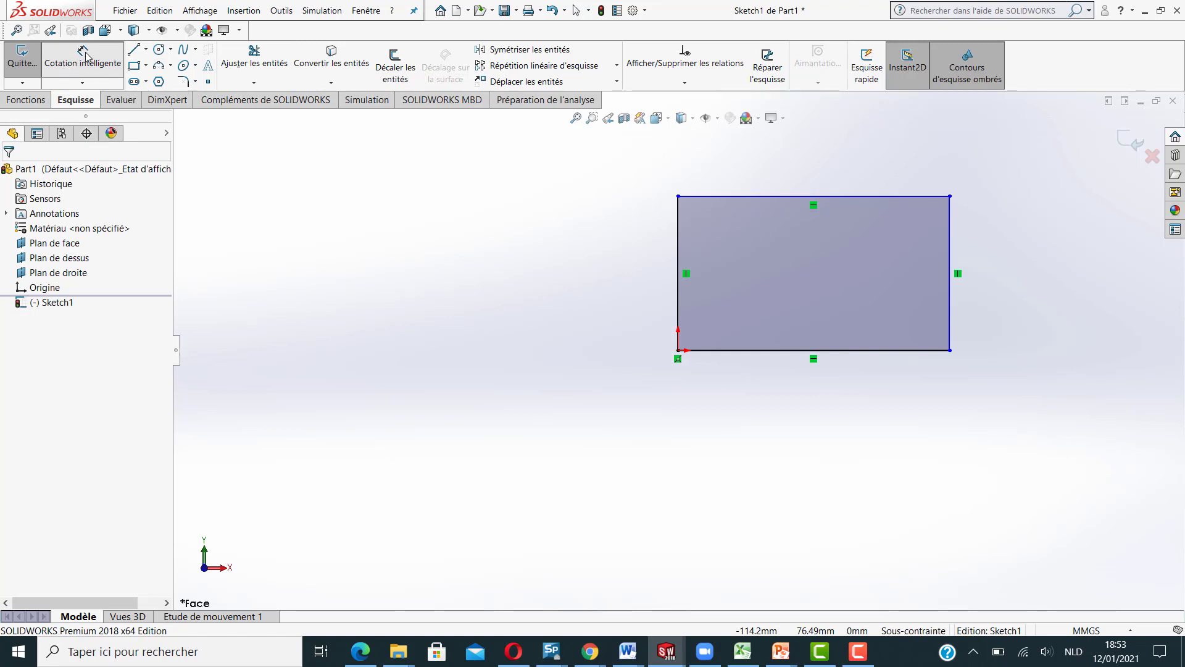
pyautogui.click(82, 85)
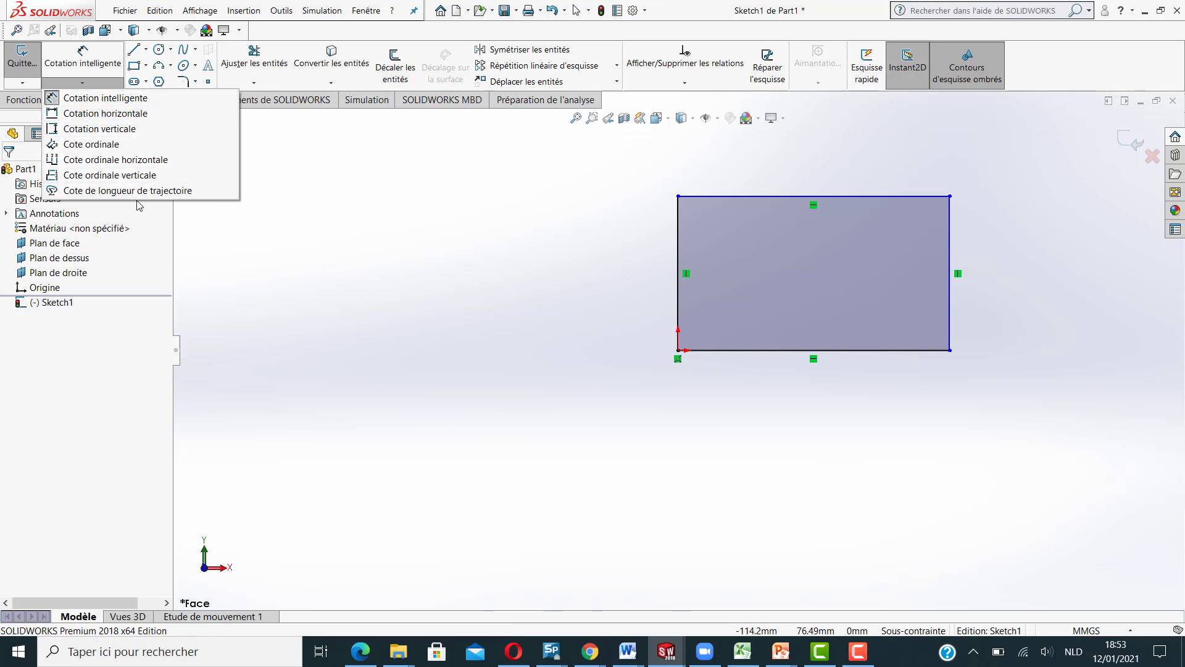
pyautogui.click(195, 64)
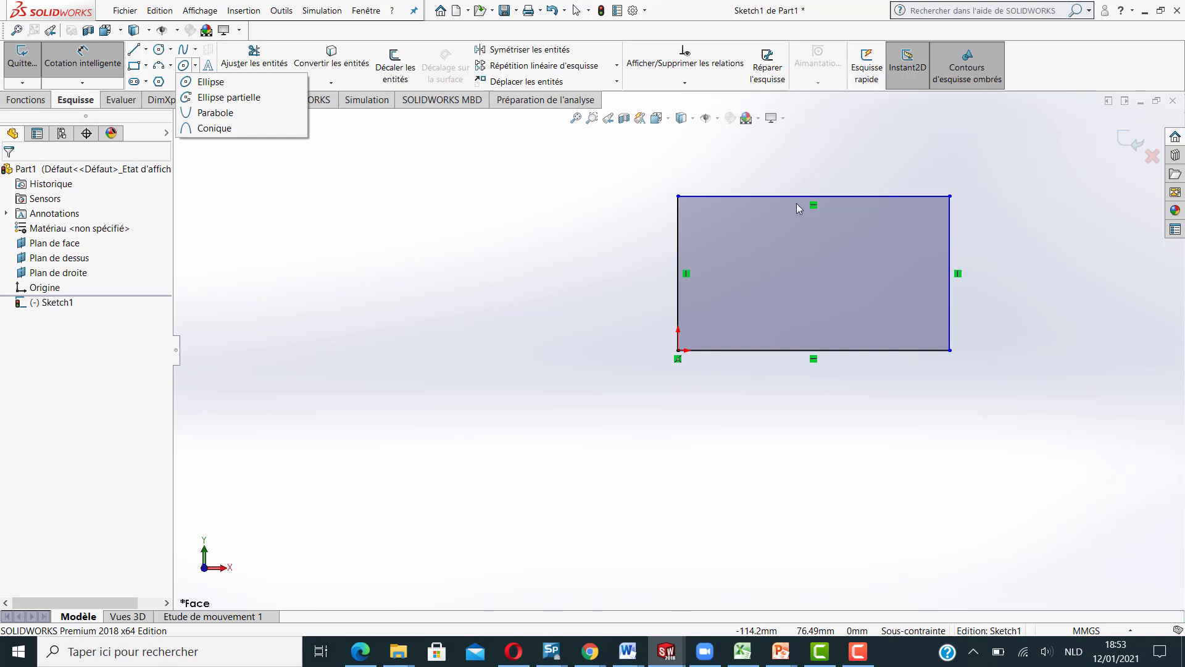
pyautogui.click(434, 193)
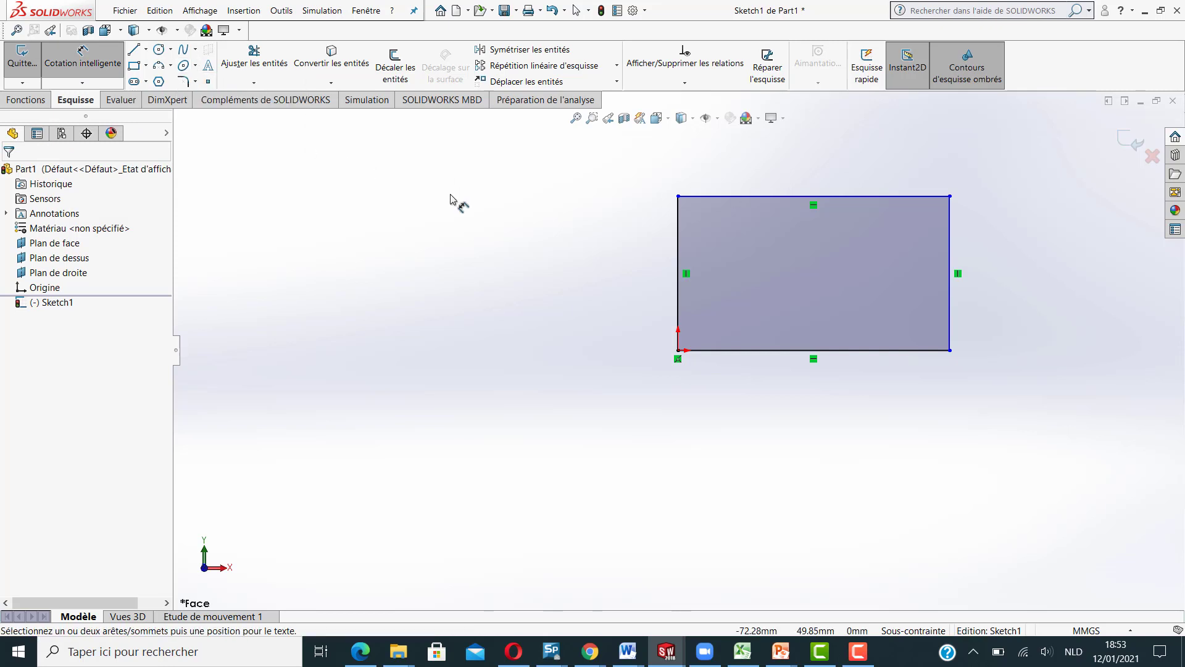
pyautogui.click(763, 199)
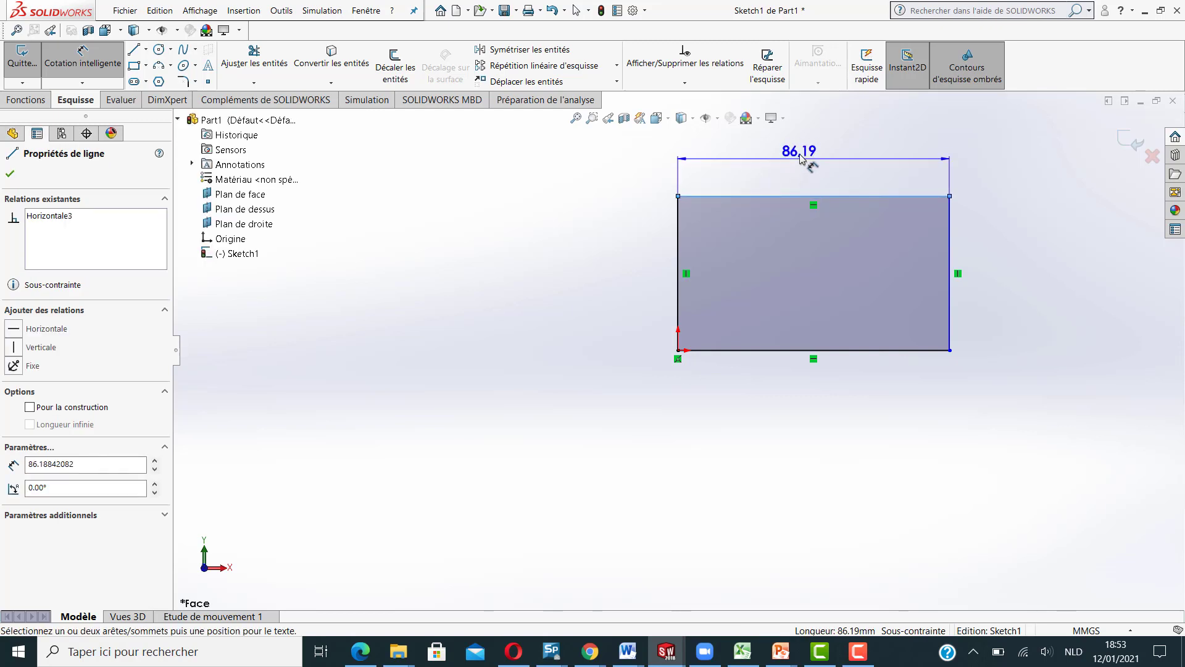
pyautogui.click(800, 159)
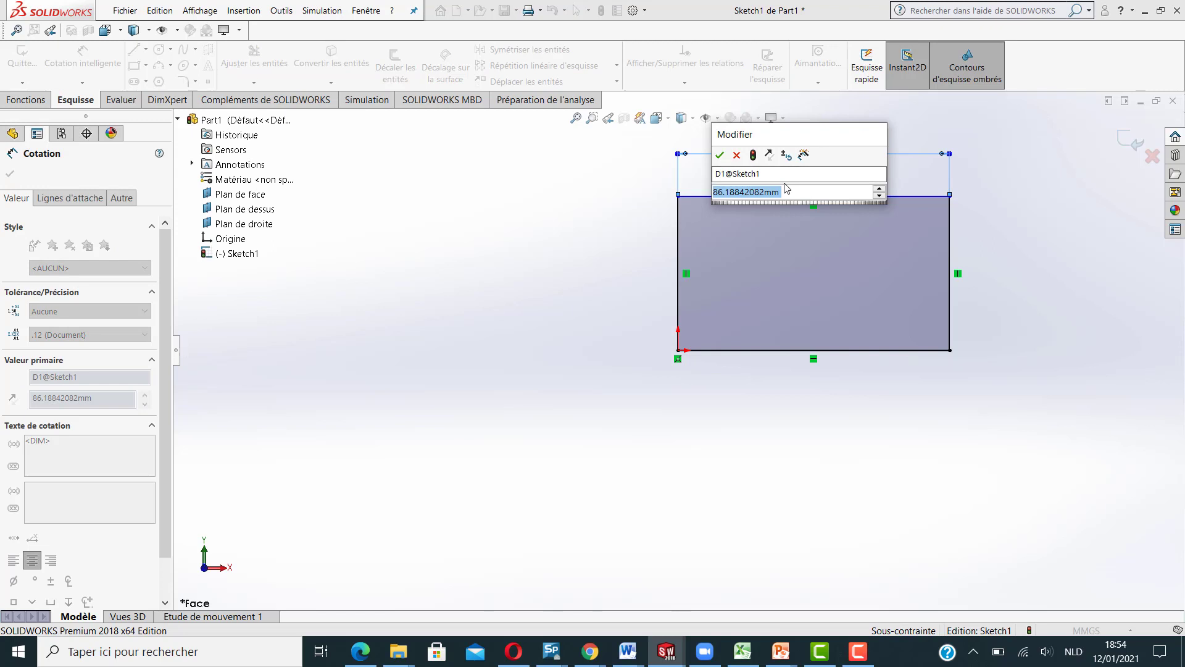
pyautogui.write('1000')
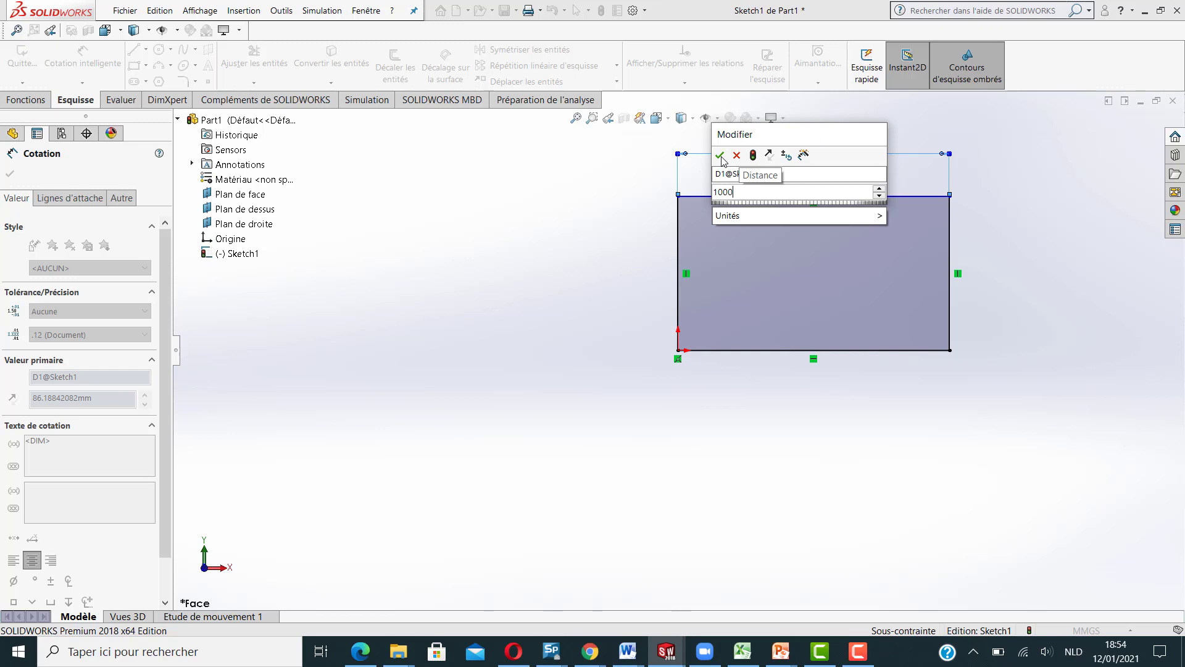
pyautogui.press('BackSpace')
pyautogui.click(721, 155)
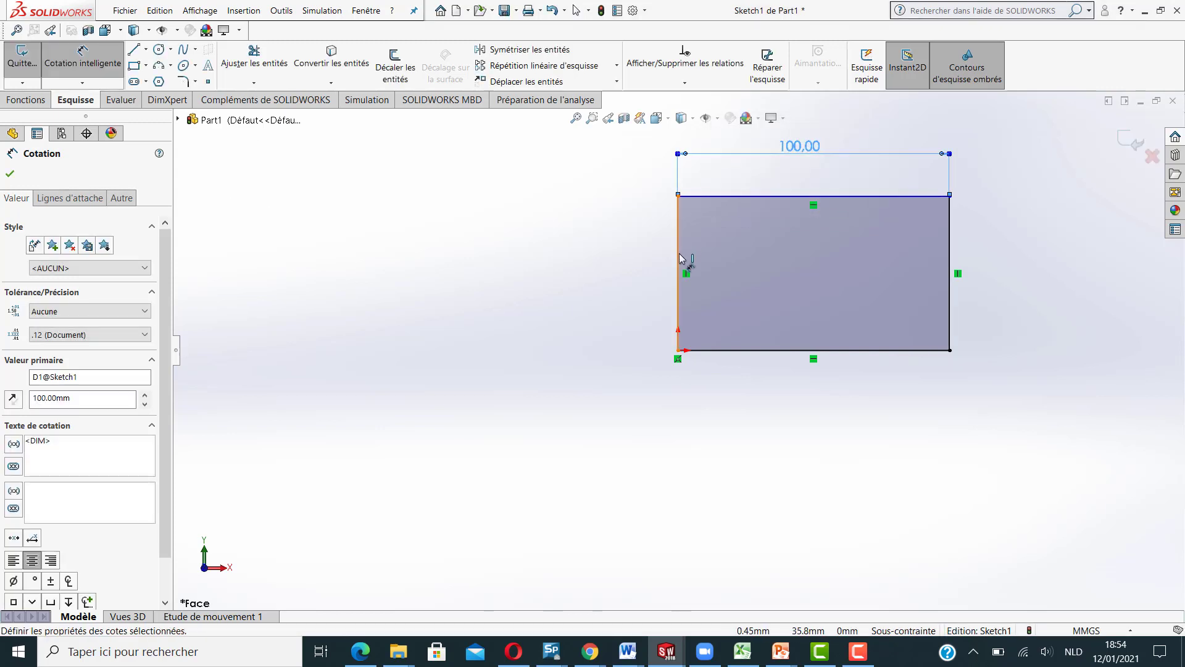
# Dimension the rectangle's vertical edge at the origin with Smart Dimension (Cotation intelligente) and set its length to 100 mm.
pyautogui.click(679, 256)
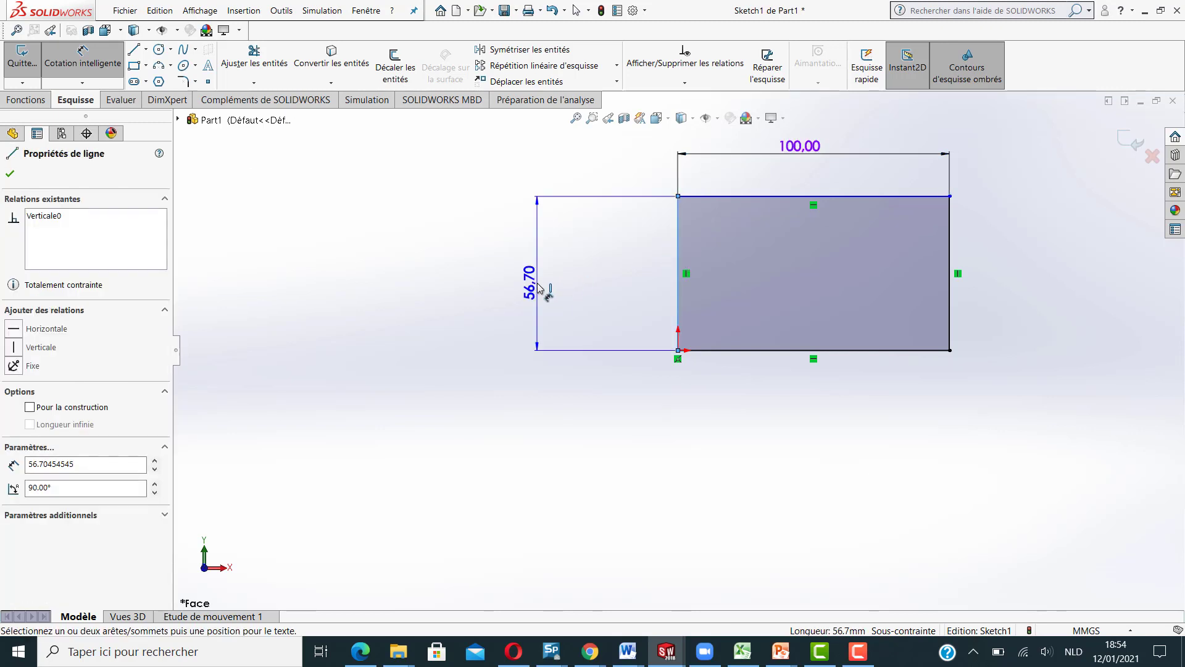
pyautogui.click(495, 273)
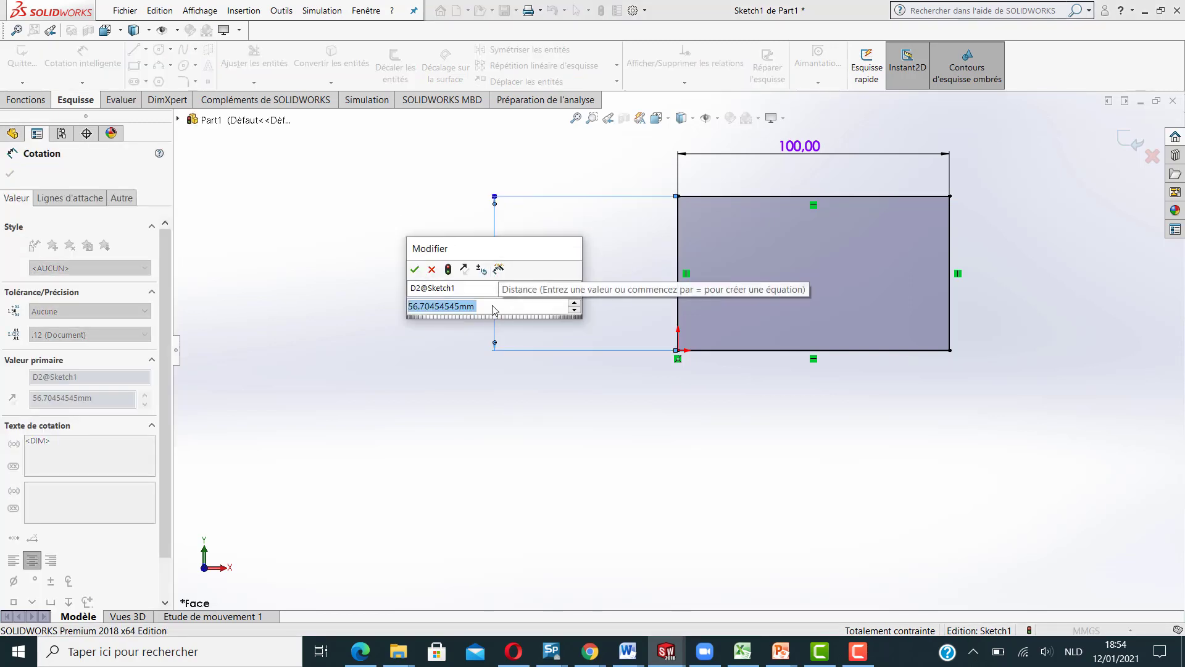
pyautogui.write('100')
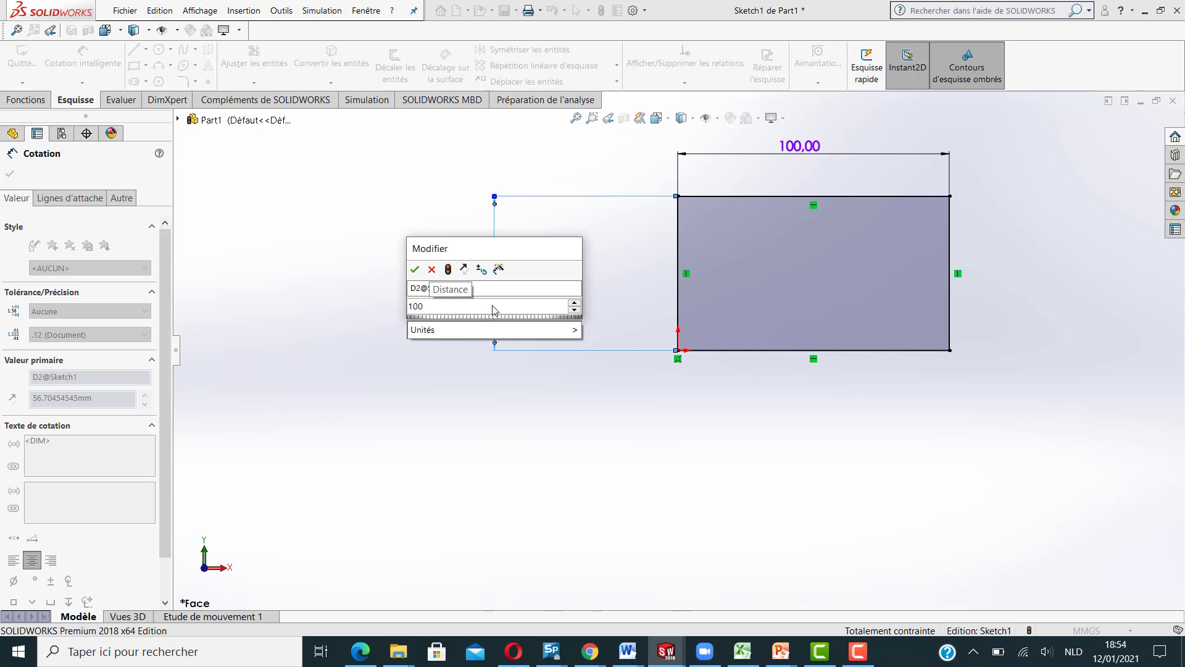
pyautogui.click(416, 270)
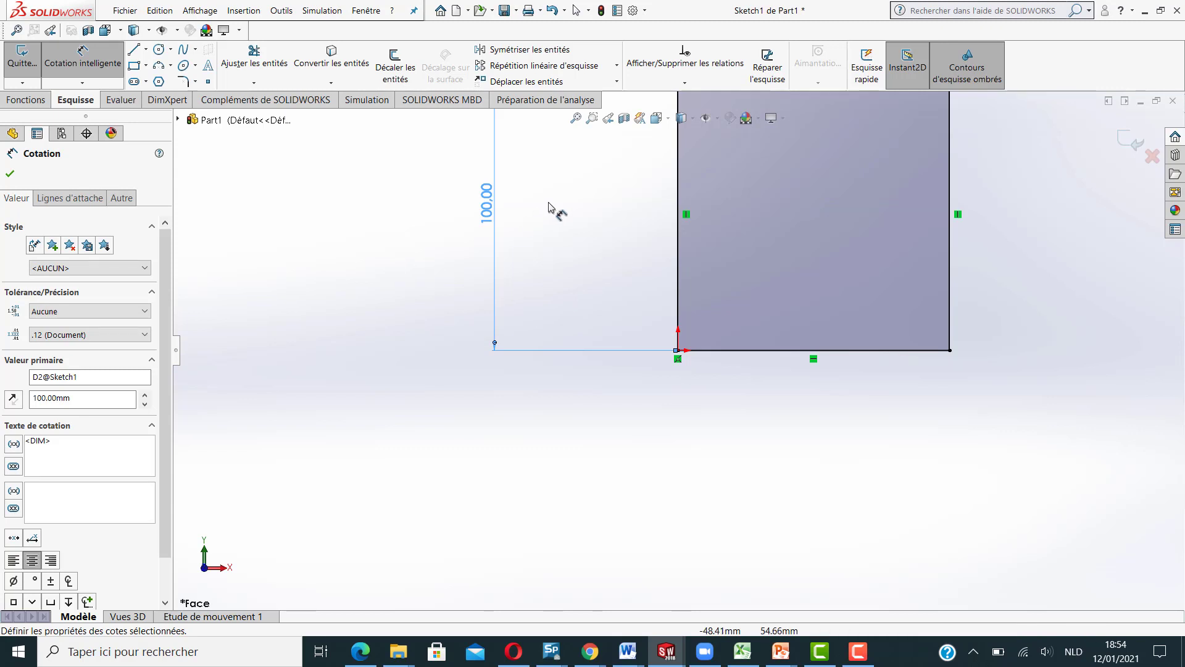
pyautogui.click(577, 118)
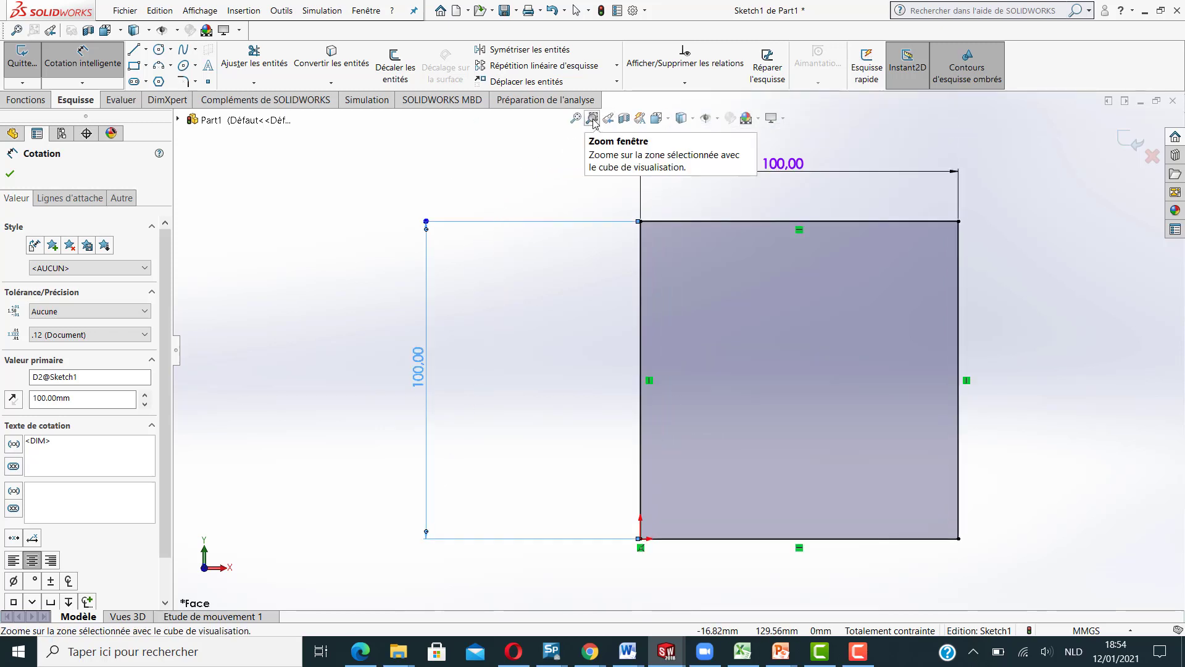
pyautogui.press('Escape')
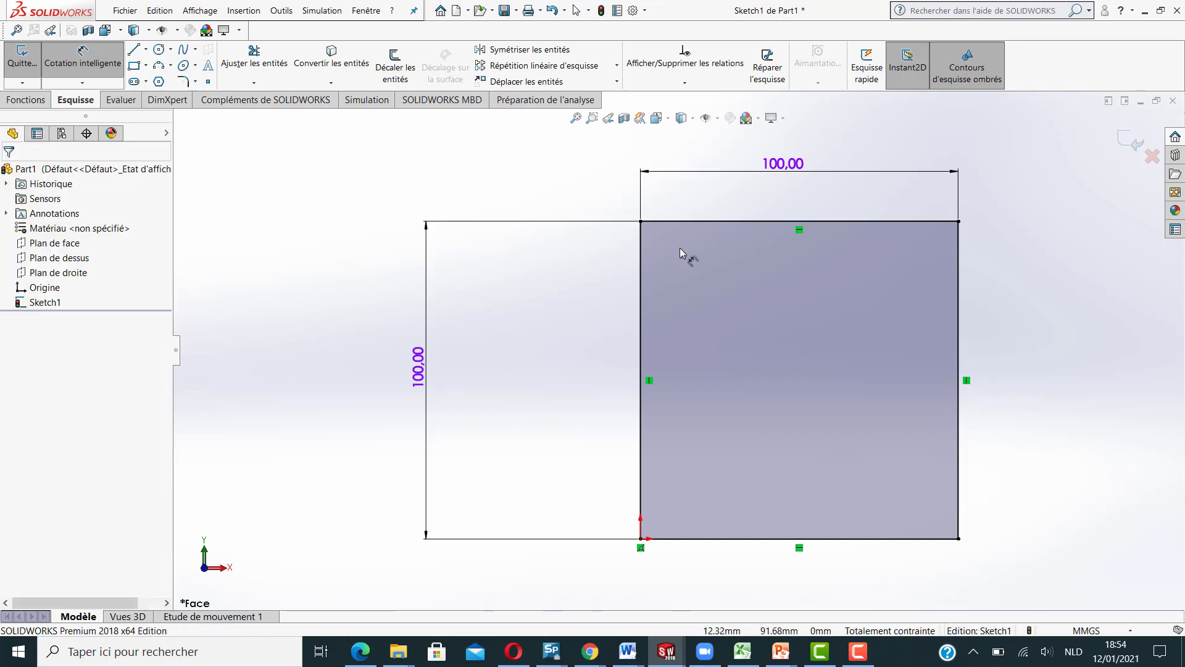
pyautogui.click(592, 117)
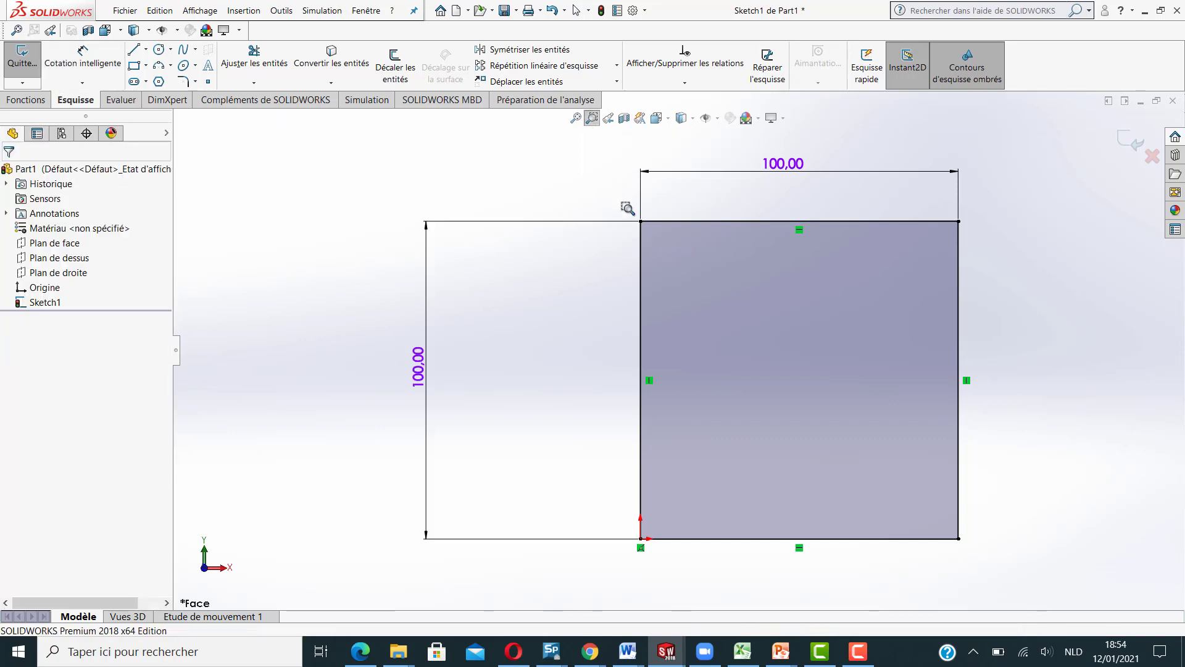
pyautogui.moveTo(624, 211); pyautogui.dragTo(667, 248)
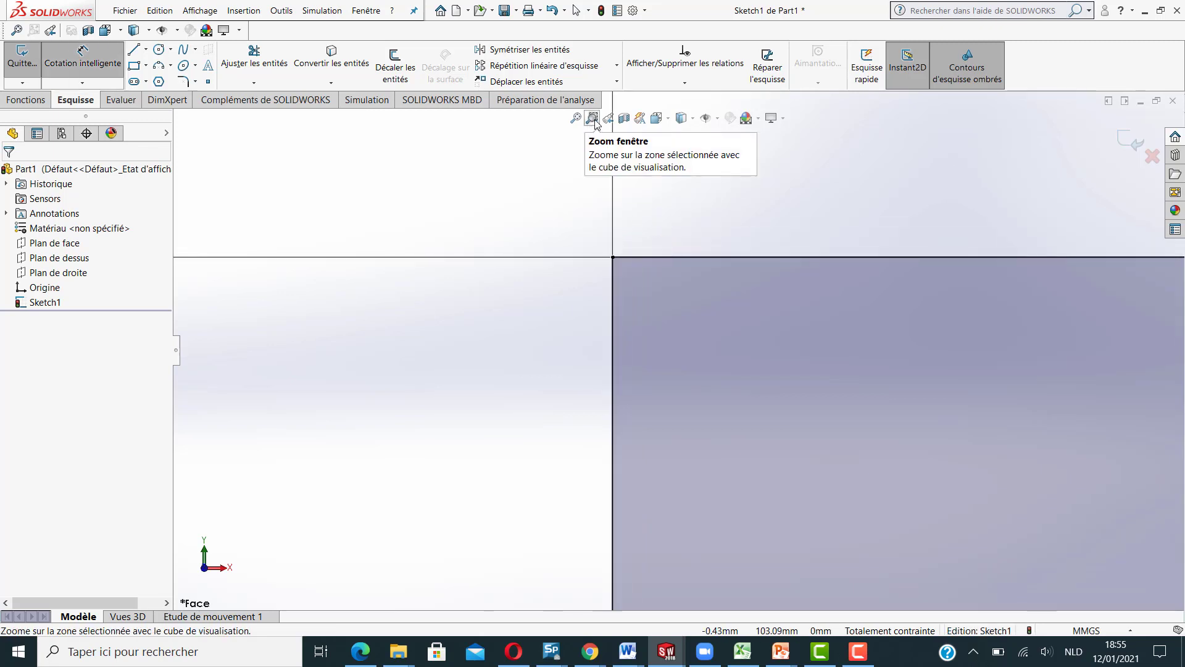
pyautogui.click(575, 118)
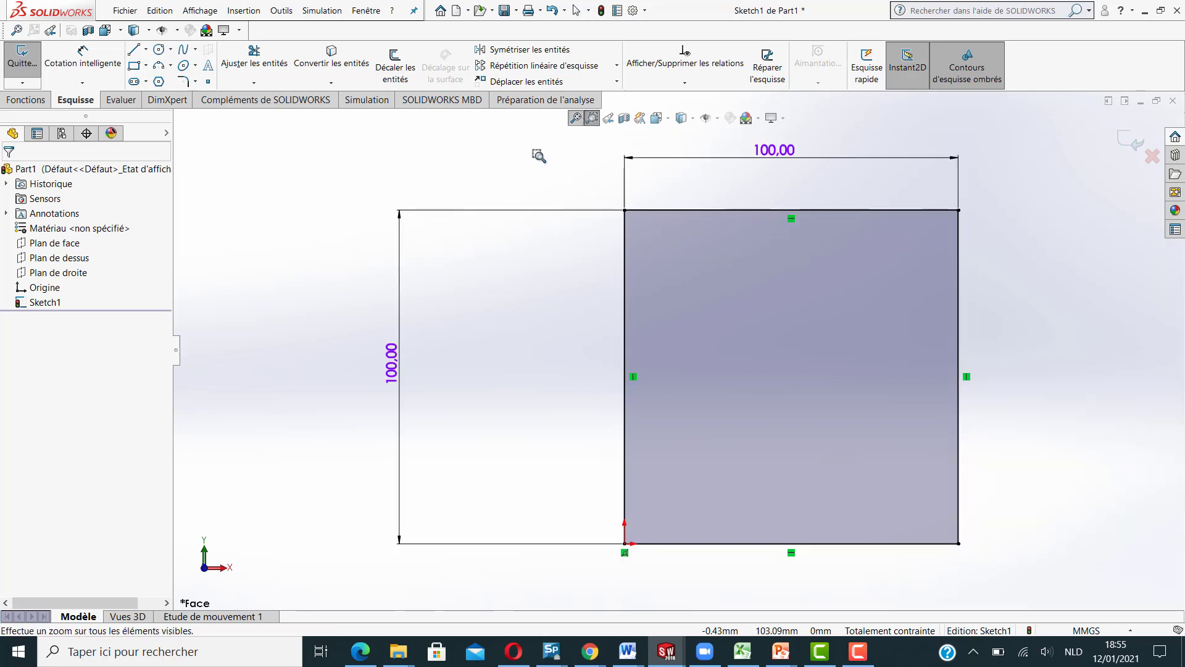
pyautogui.click(597, 124)
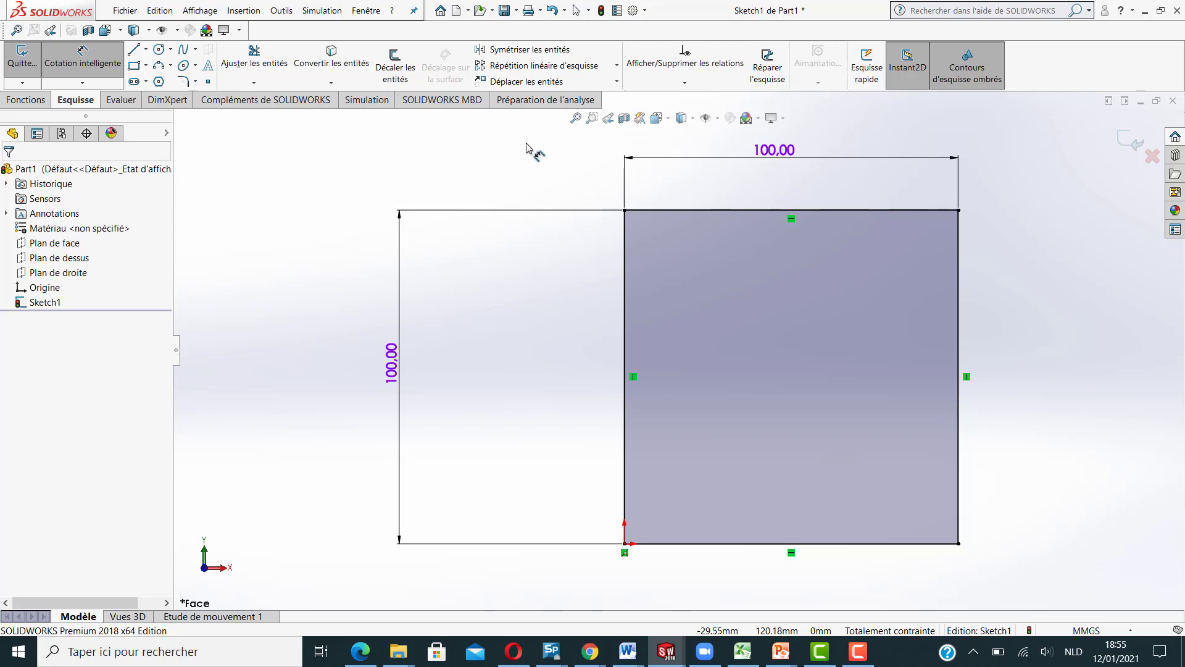
# Exit the sketch and extrude the square as a blind boss (Borgne) with a depth of 60 mm.
pyautogui.click(113, 69)
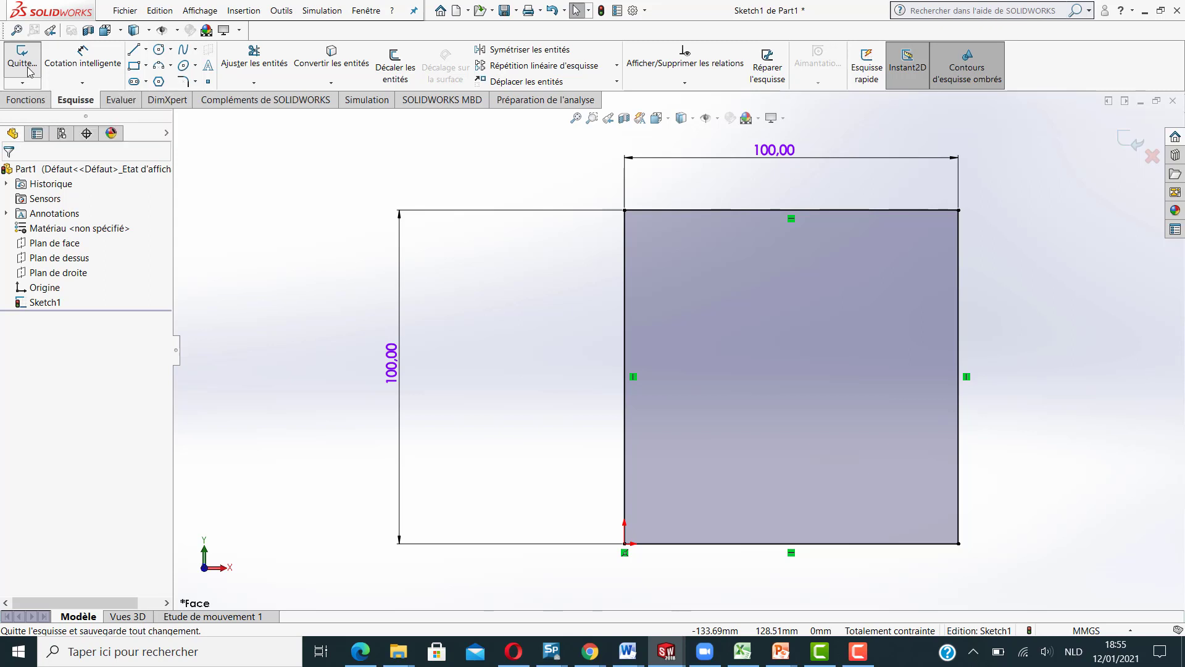
pyautogui.click(28, 68)
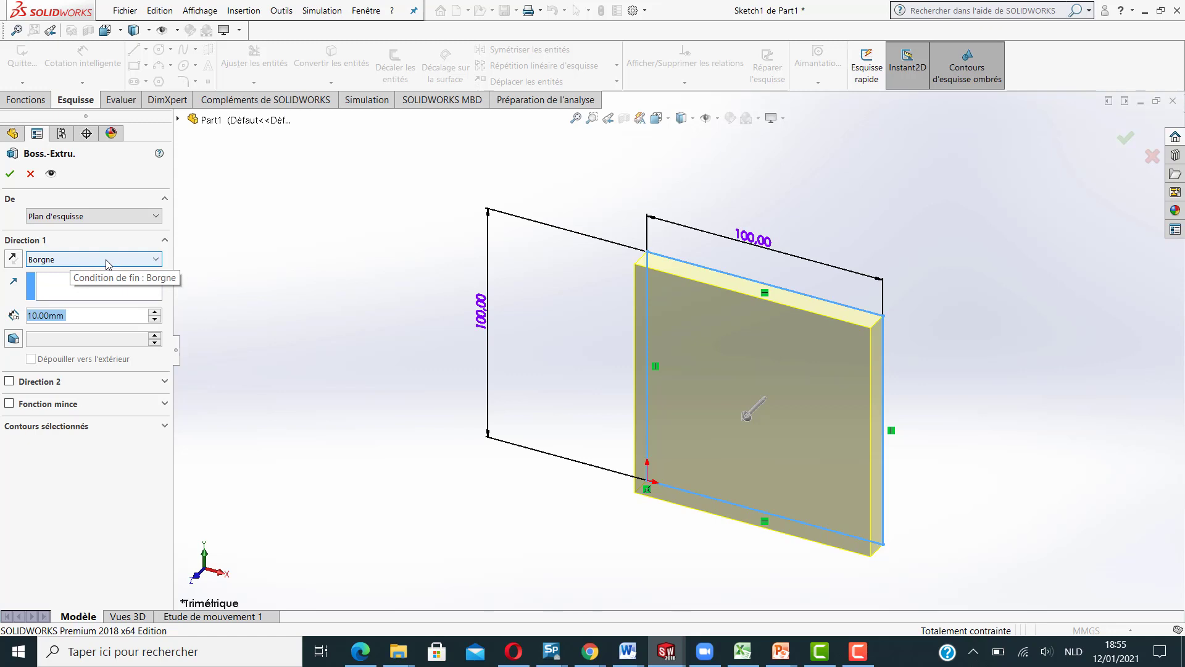
pyautogui.click(158, 260)
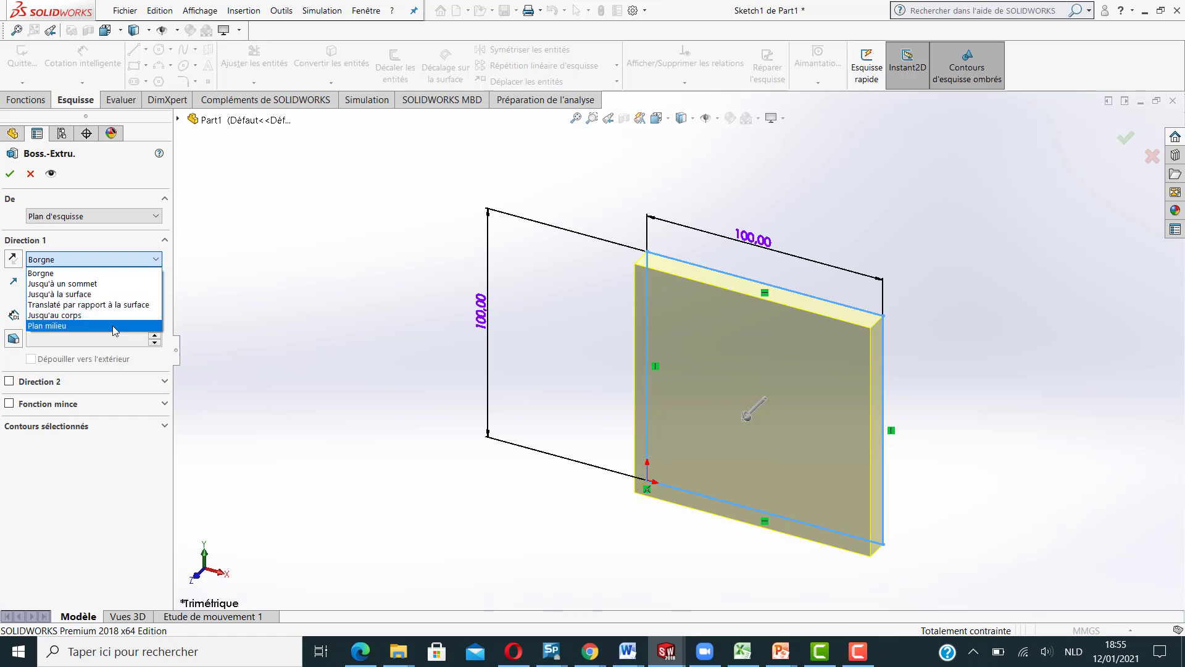
pyautogui.click(97, 275)
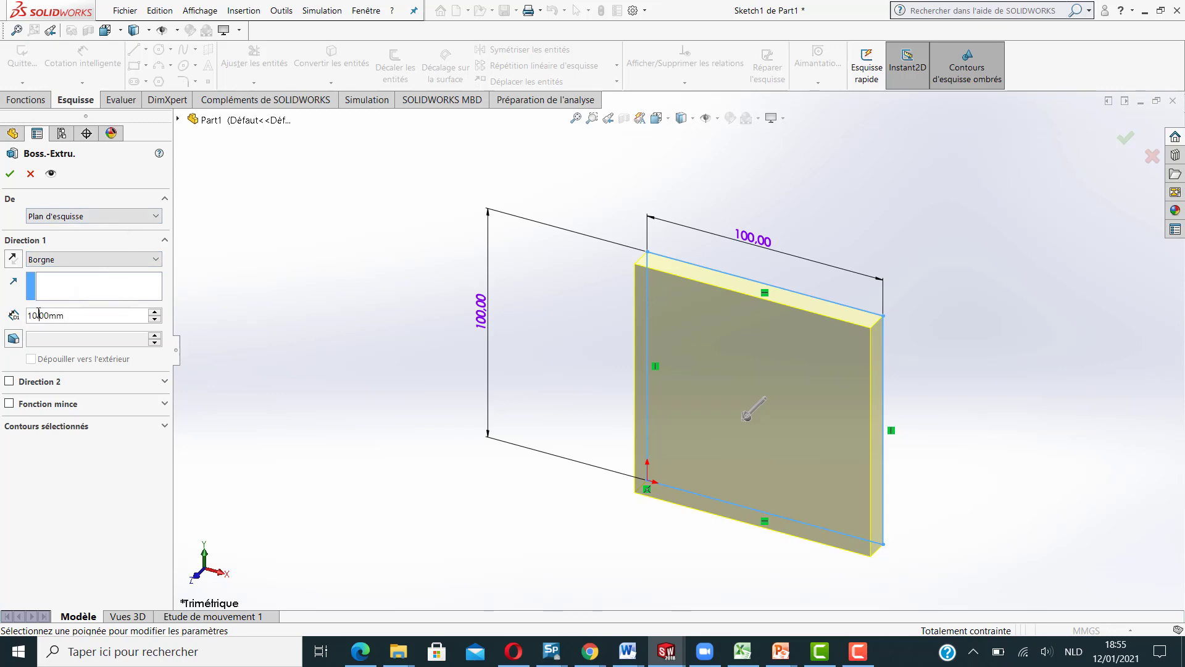
pyautogui.moveTo(38, 313); pyautogui.dragTo(26, 317)
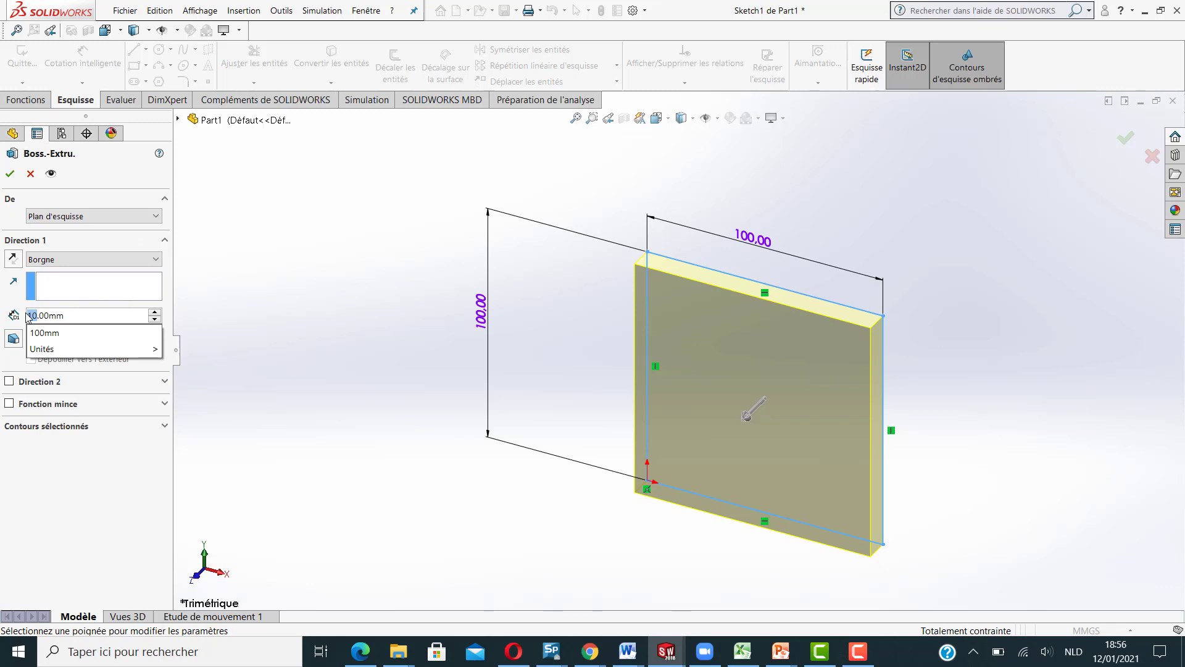
pyautogui.write('5')
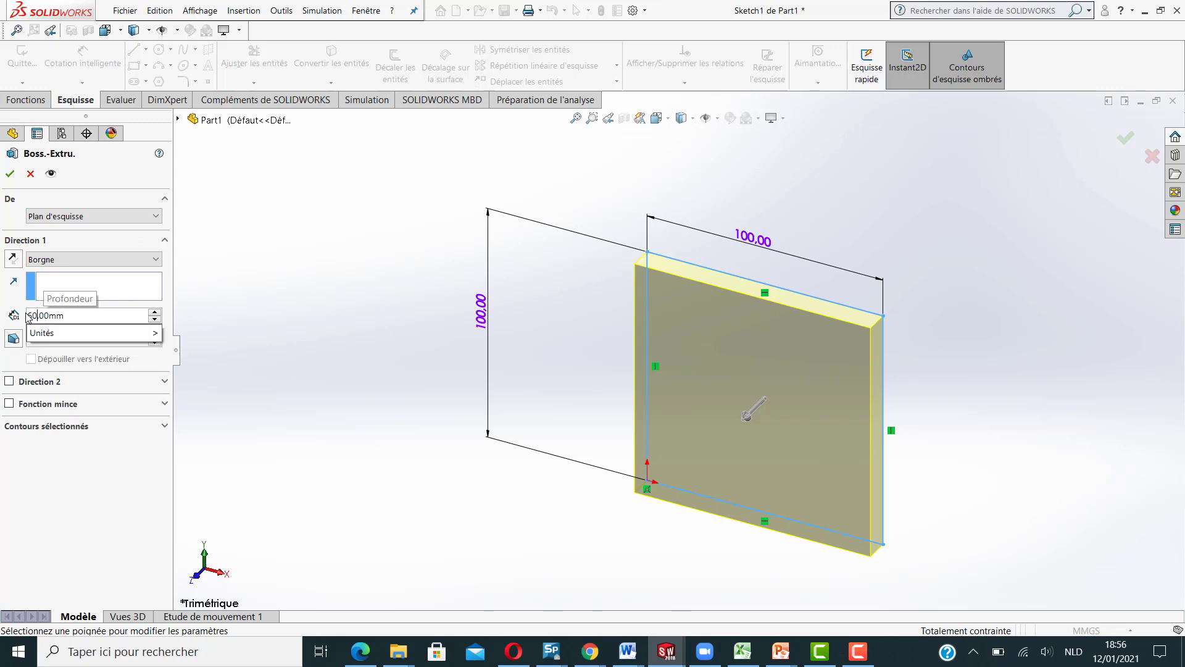
pyautogui.click(7, 177)
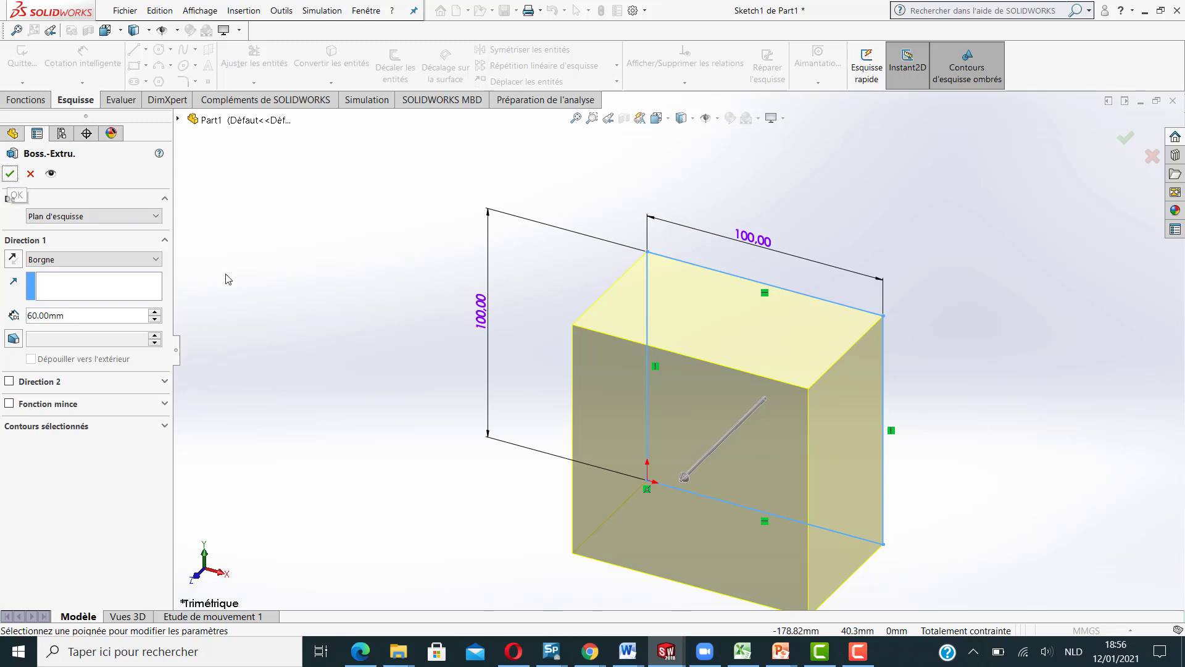
pyautogui.click(10, 175)
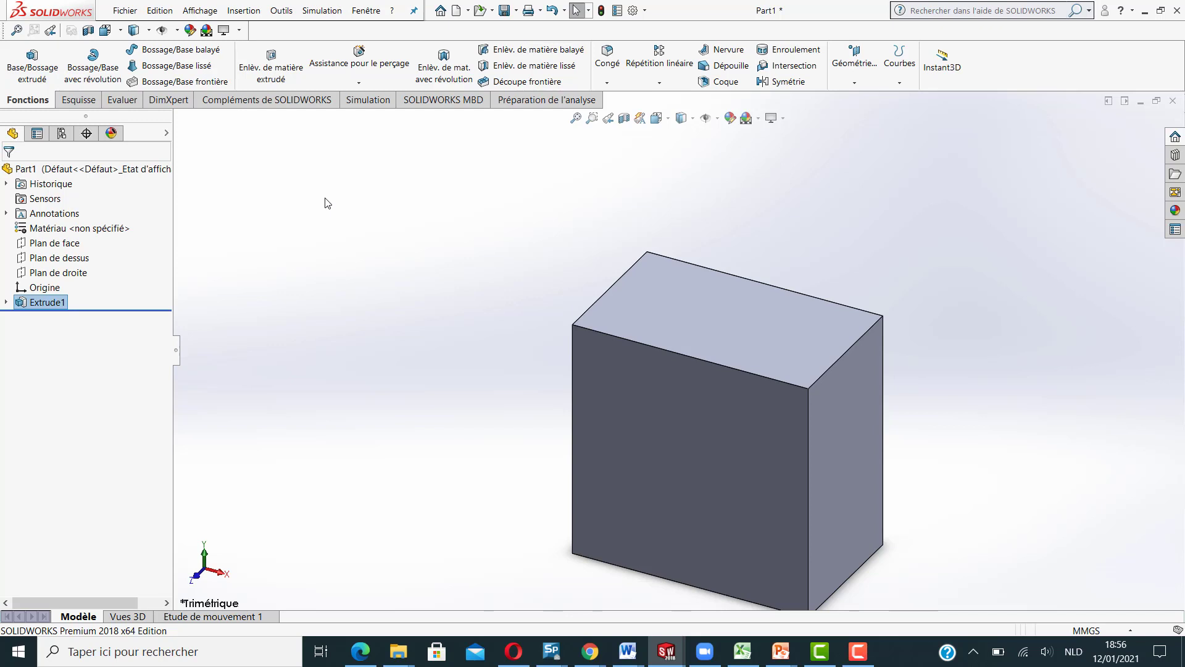
# Start an extruded cut (Enlèv. de matière extrudé) and open its sketch on the block's front face.
pyautogui.click(278, 73)
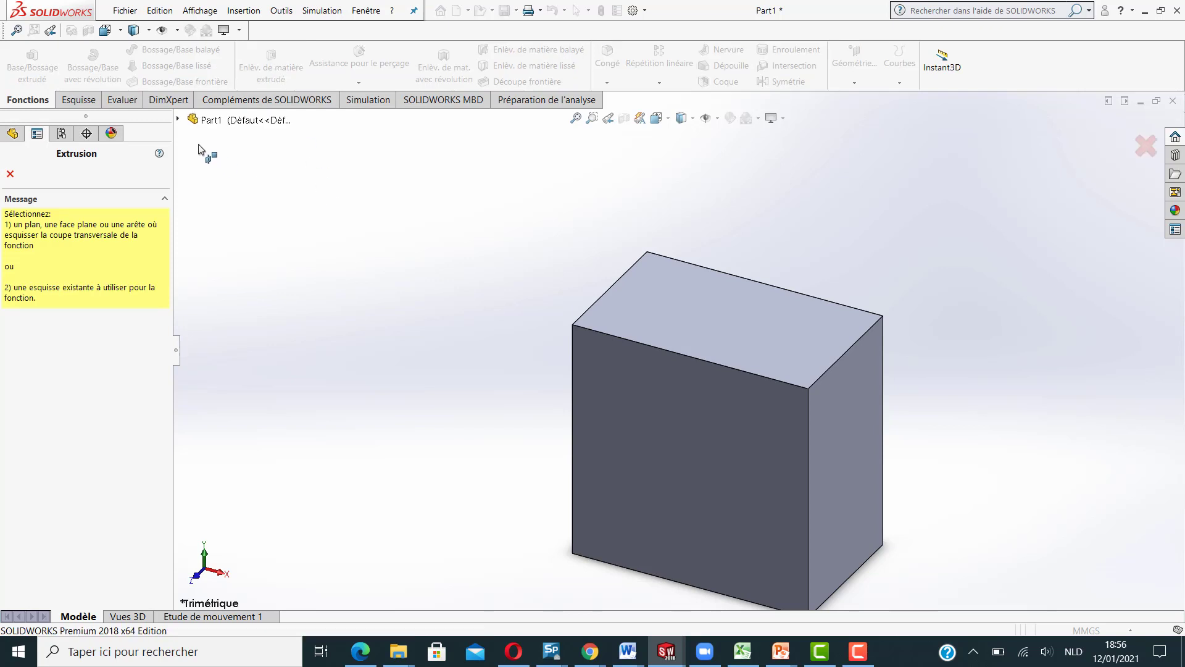
pyautogui.click(179, 119)
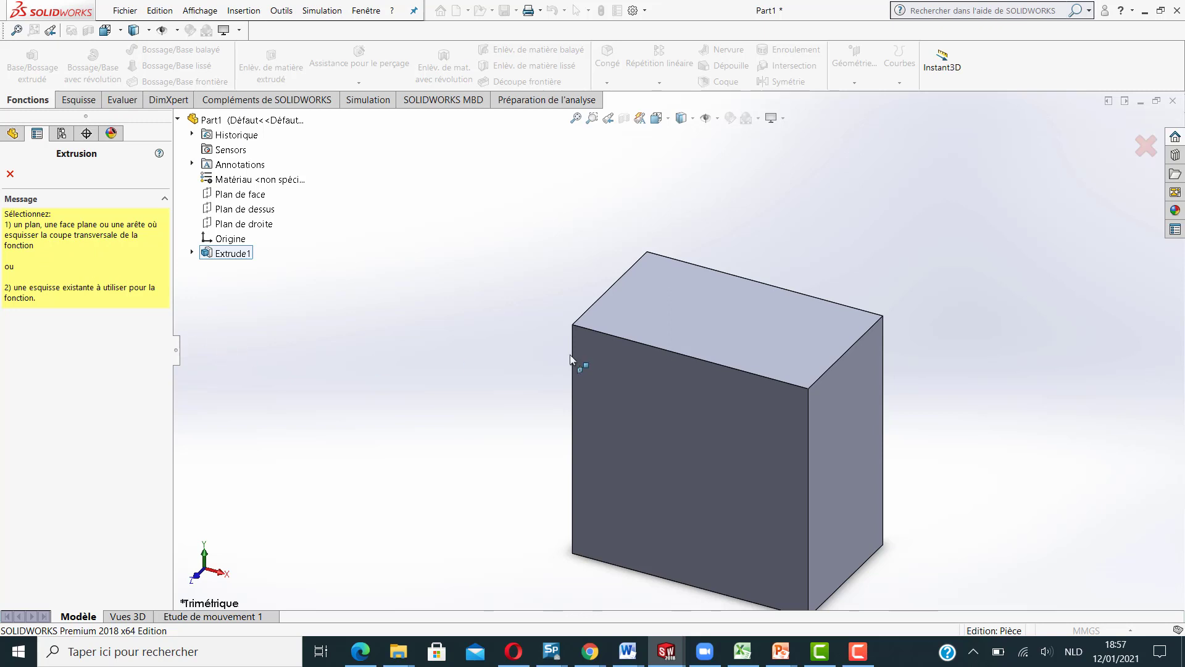
pyautogui.click(679, 425)
pyautogui.click(680, 424)
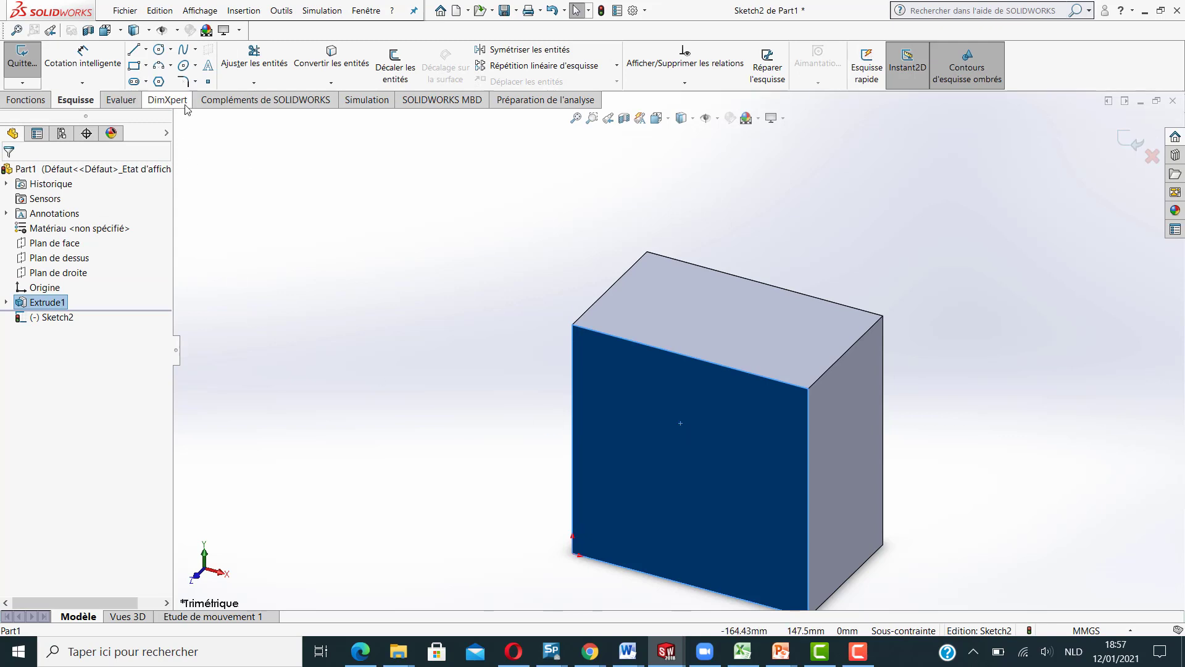
# Sketch a circle (Cercle) with a radius of about 26 mm near the middle of the block's front face.
pyautogui.click(170, 49)
pyautogui.click(172, 67)
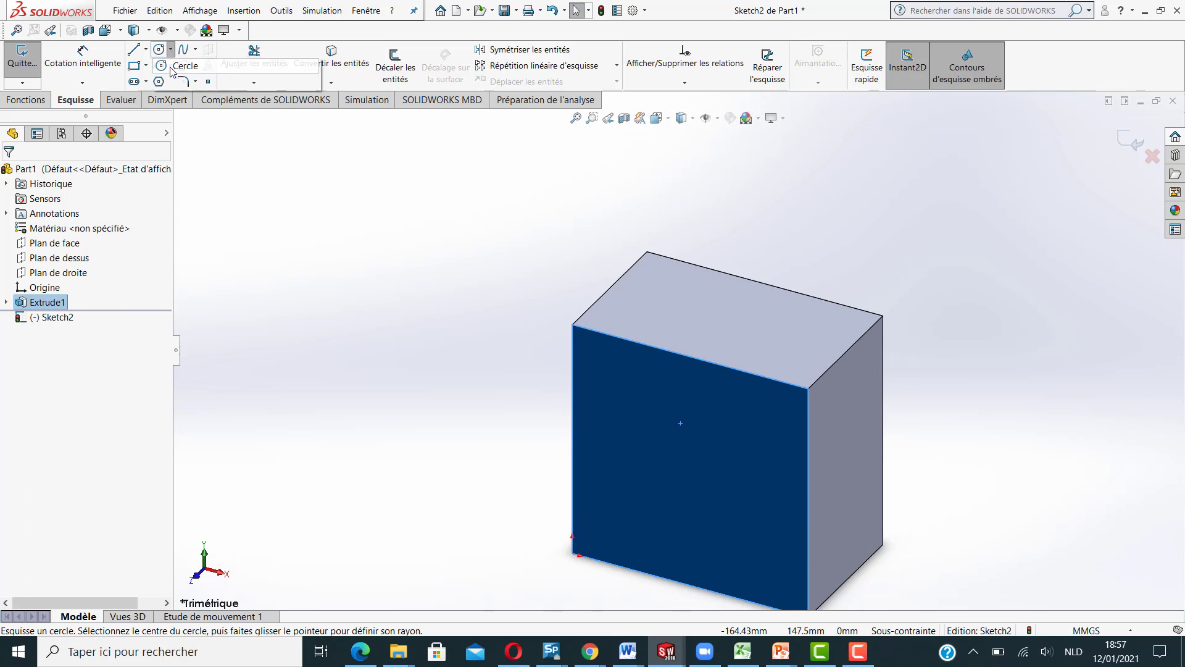
pyautogui.click(679, 463)
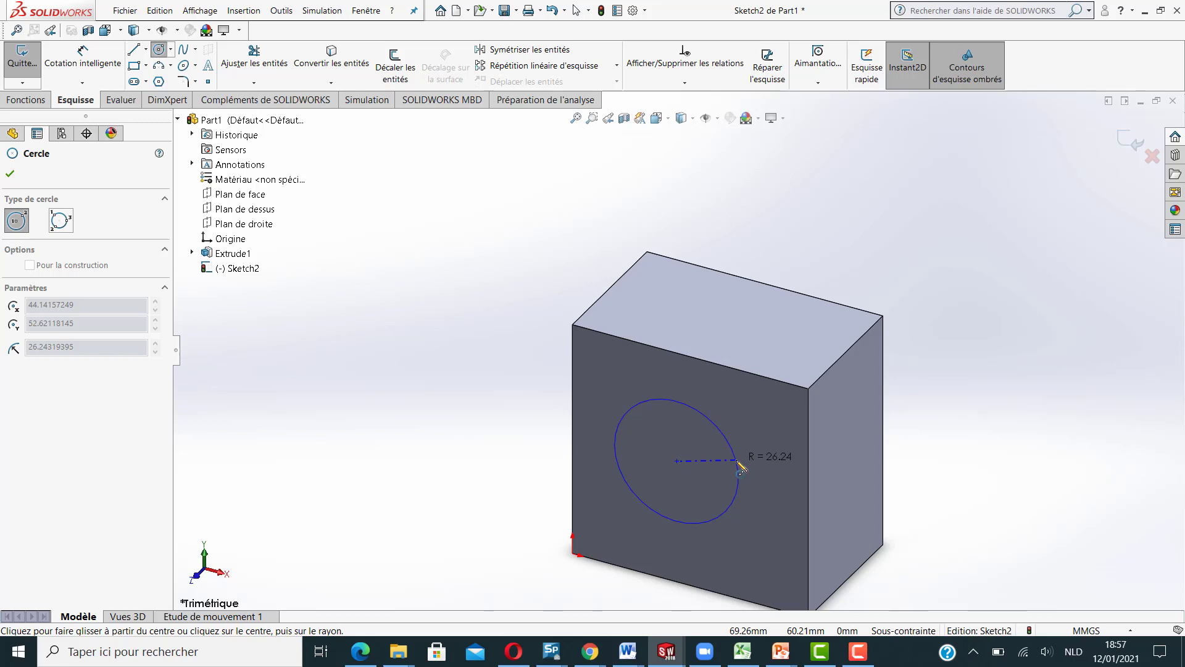
pyautogui.click(739, 464)
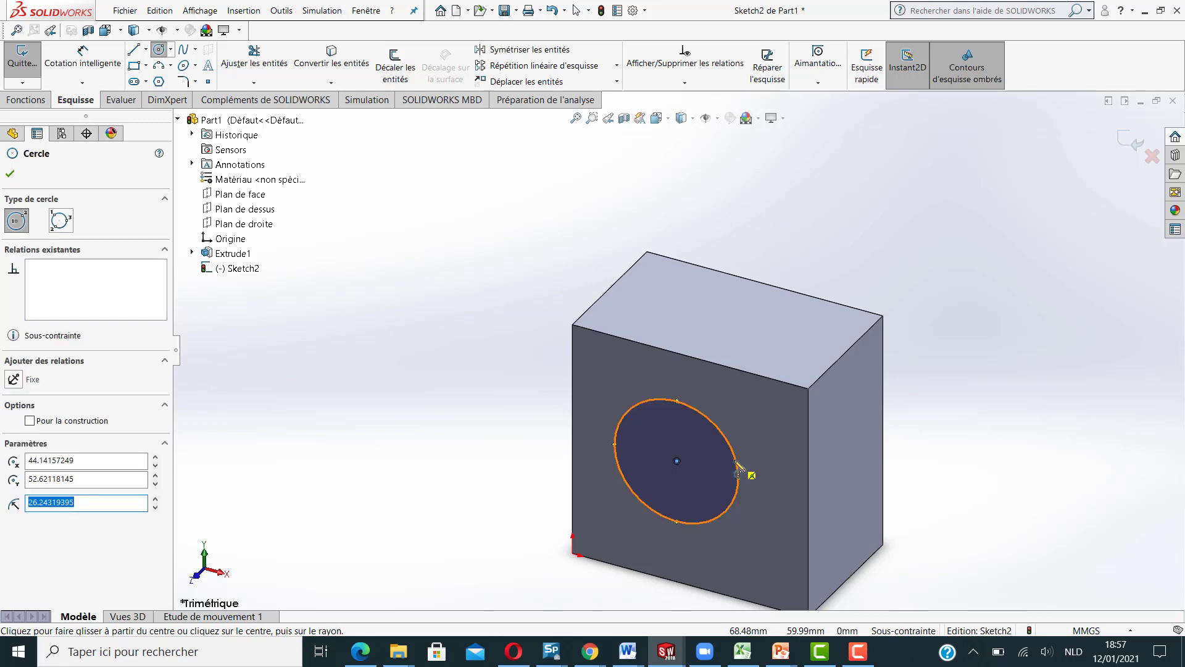
pyautogui.click(9, 175)
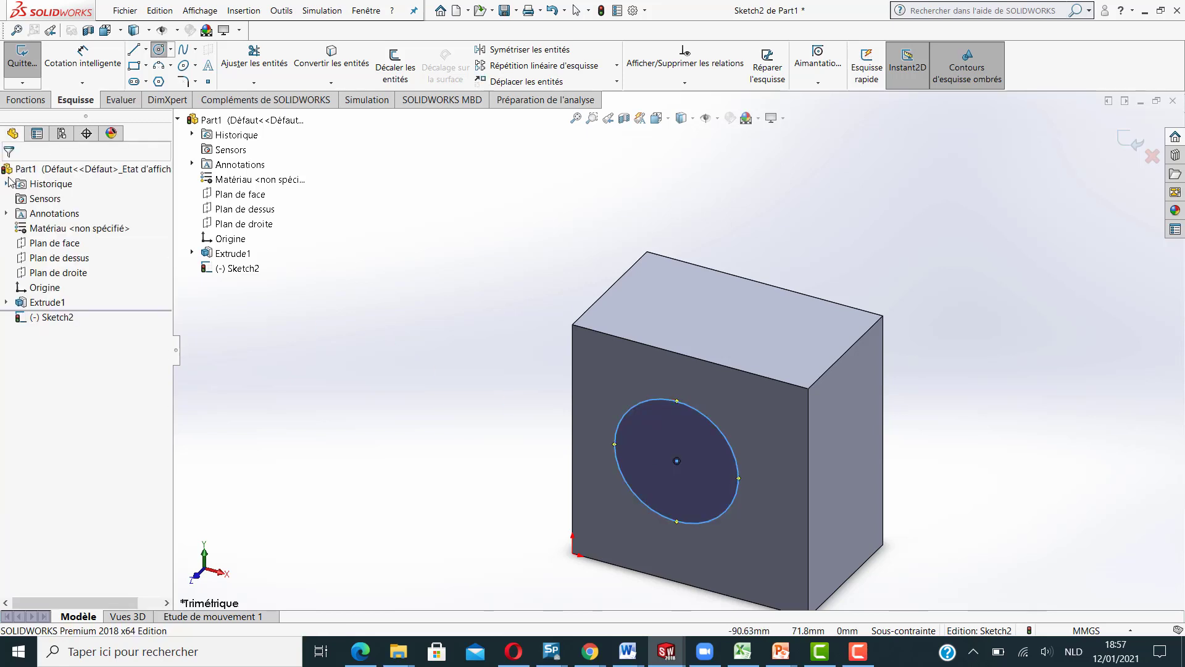
# Dimension the circle with Smart Dimension (Cotation intelligente) and set its diameter to 40 mm.
pyautogui.click(93, 63)
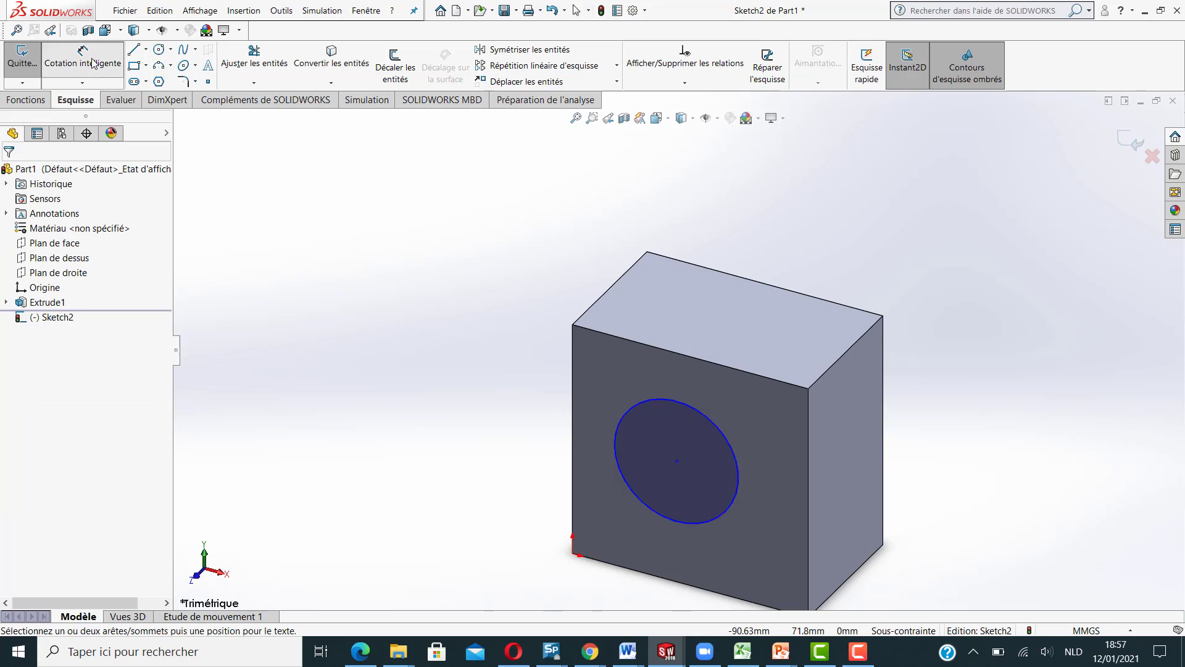
pyautogui.click(704, 419)
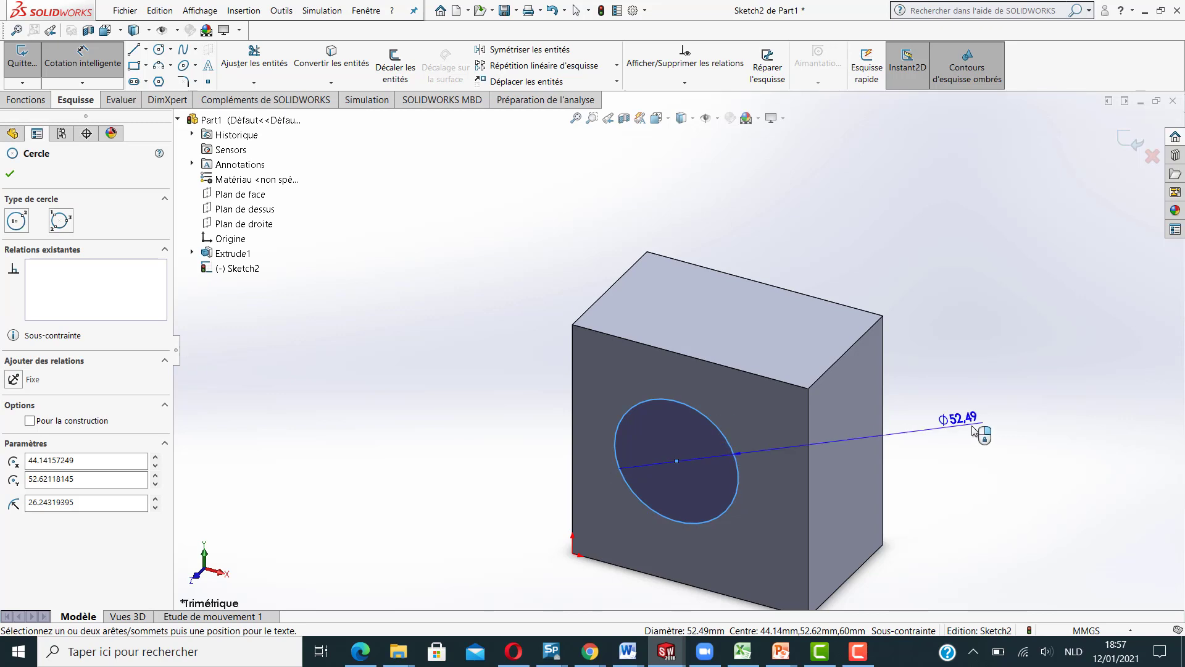
pyautogui.click(991, 422)
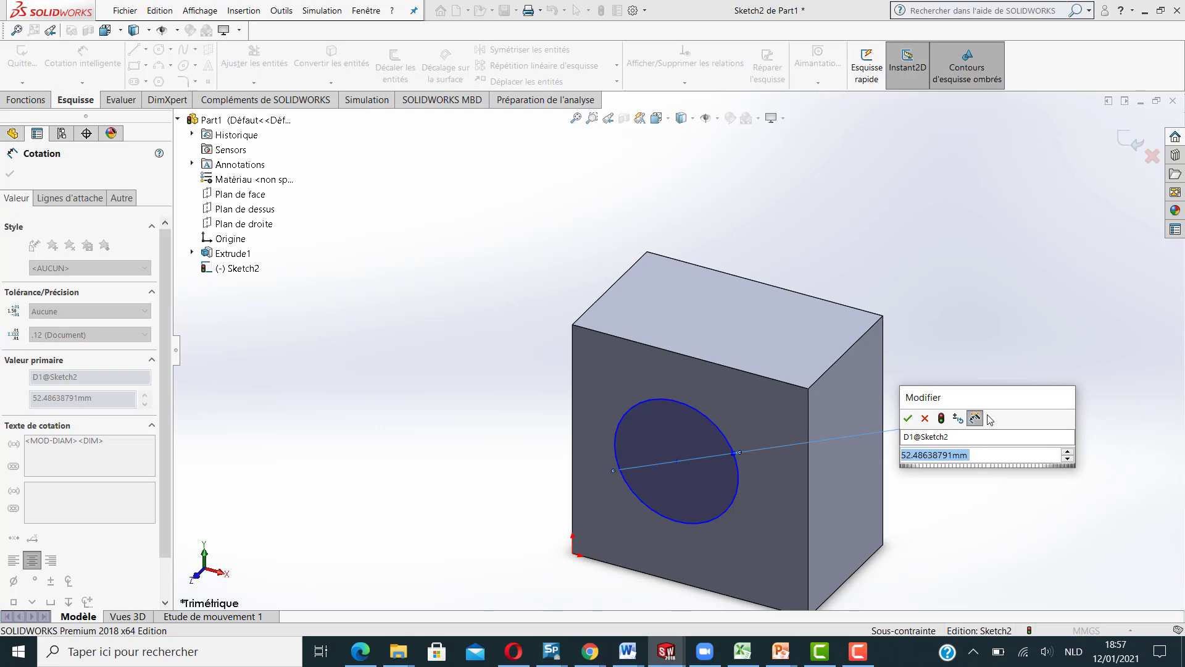
pyautogui.write('40')
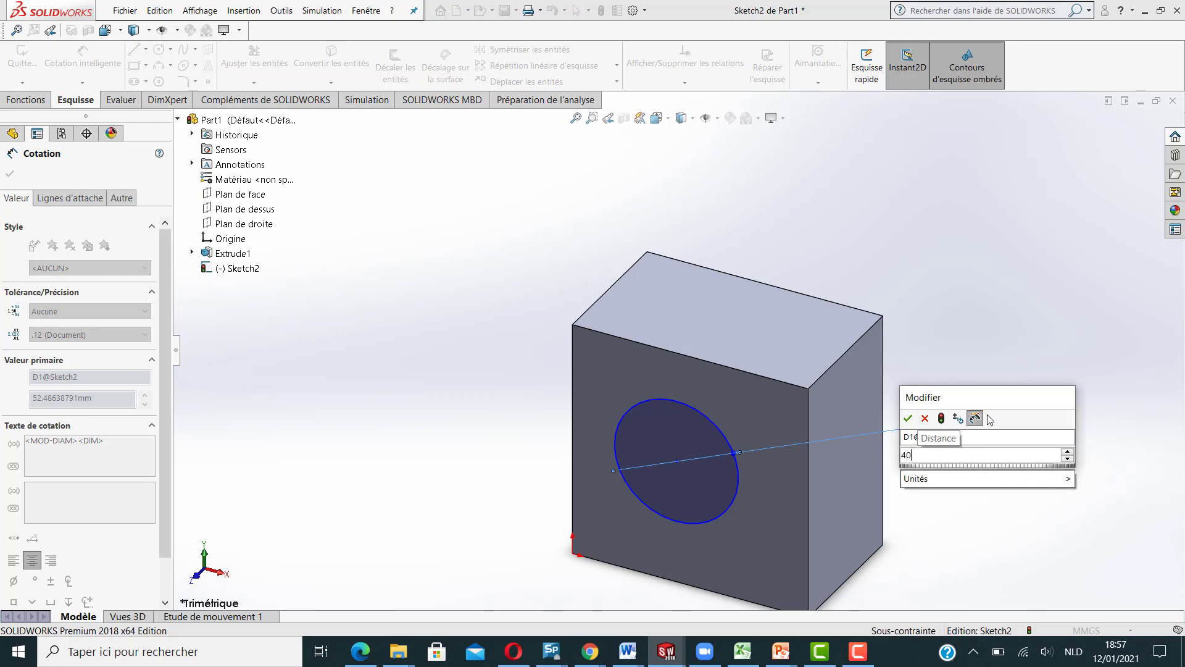
pyautogui.click(909, 419)
pyautogui.click(909, 419)
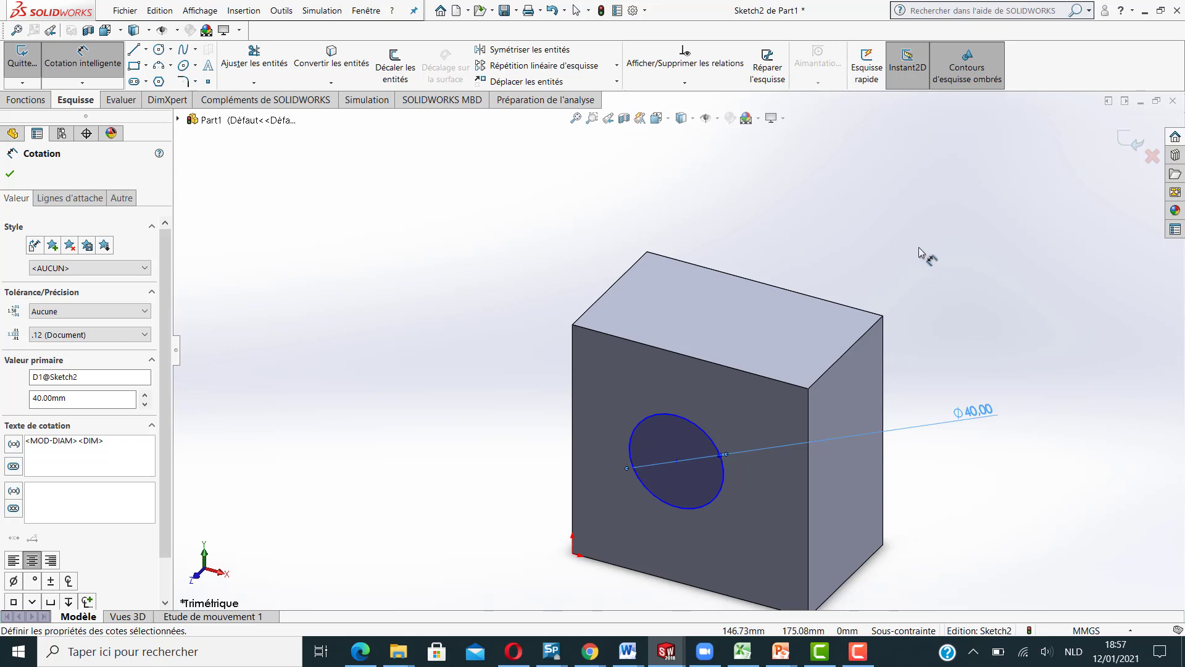
pyautogui.click(9, 174)
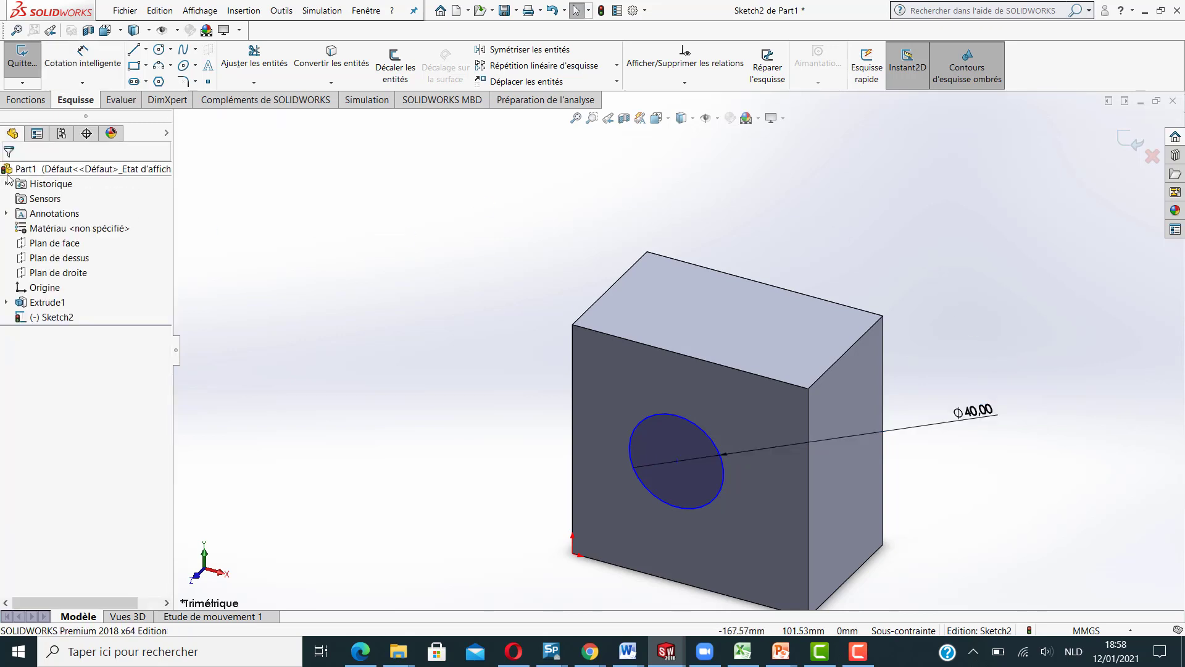
# Dimension the vertical distance from the circle's centre to the front face's top edge and set it to 50 mm.
pyautogui.click(89, 68)
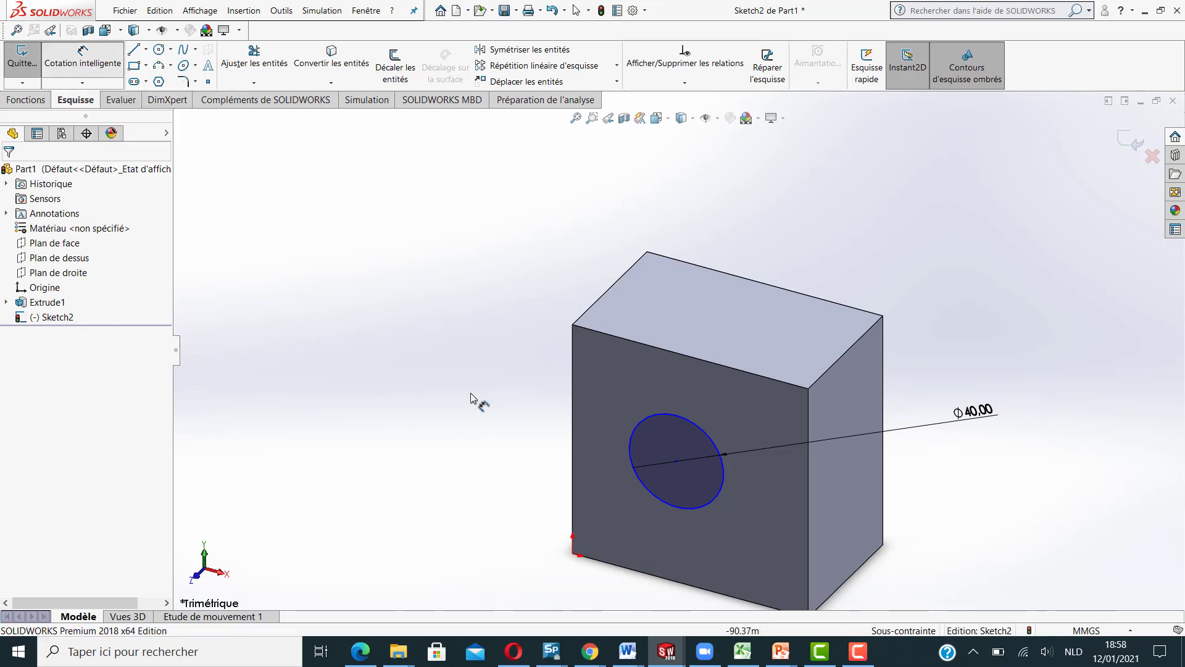
pyautogui.click(678, 462)
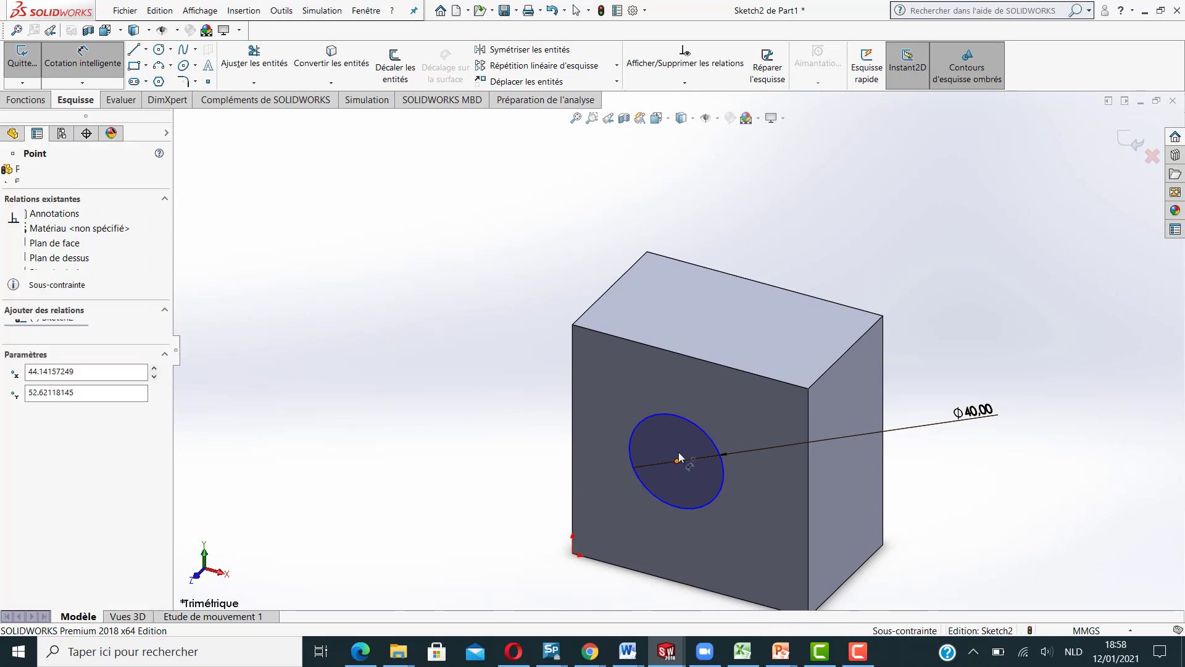
pyautogui.click(692, 357)
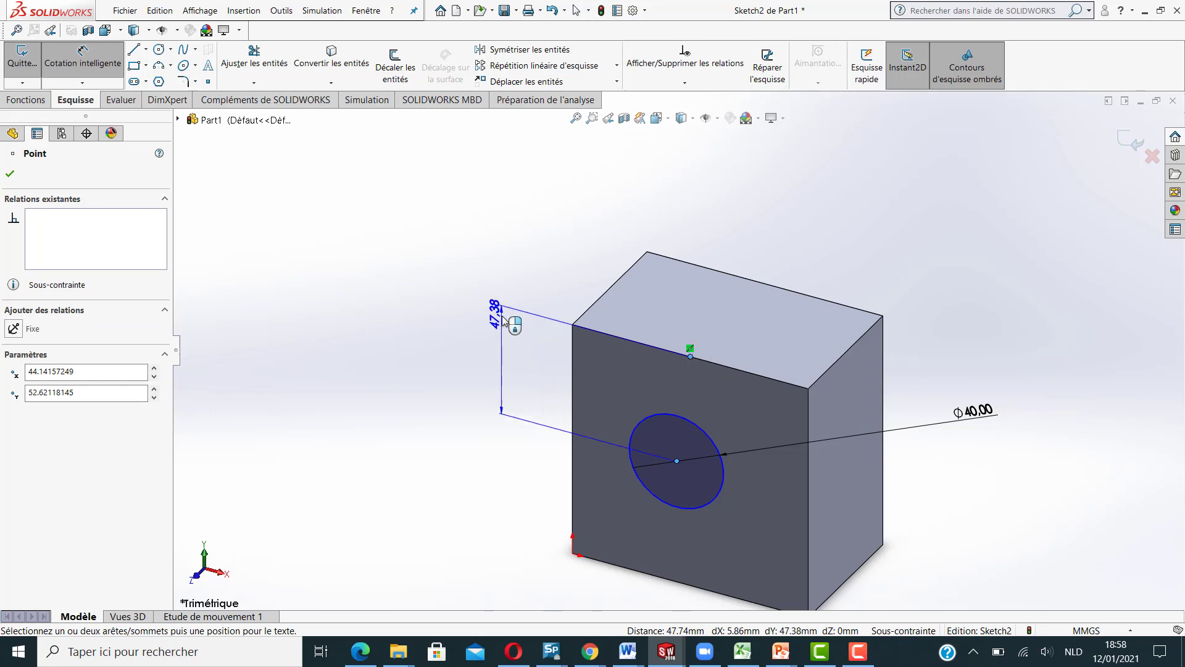
pyautogui.click(497, 363)
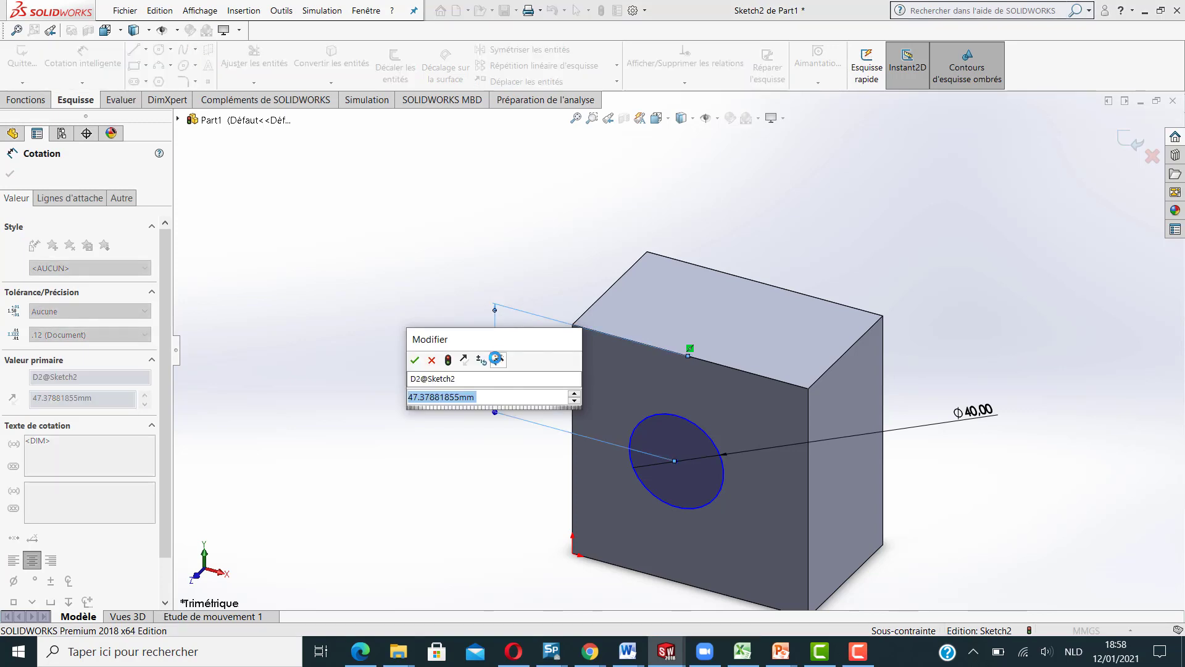
pyautogui.write('50')
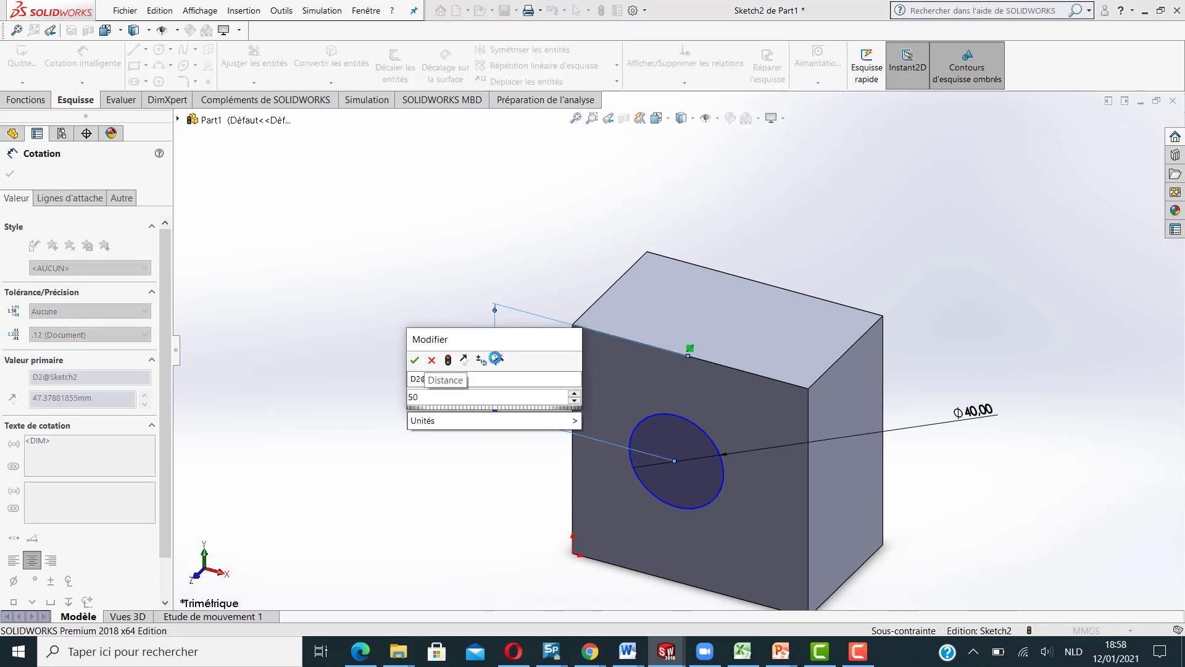
pyautogui.press('Return')
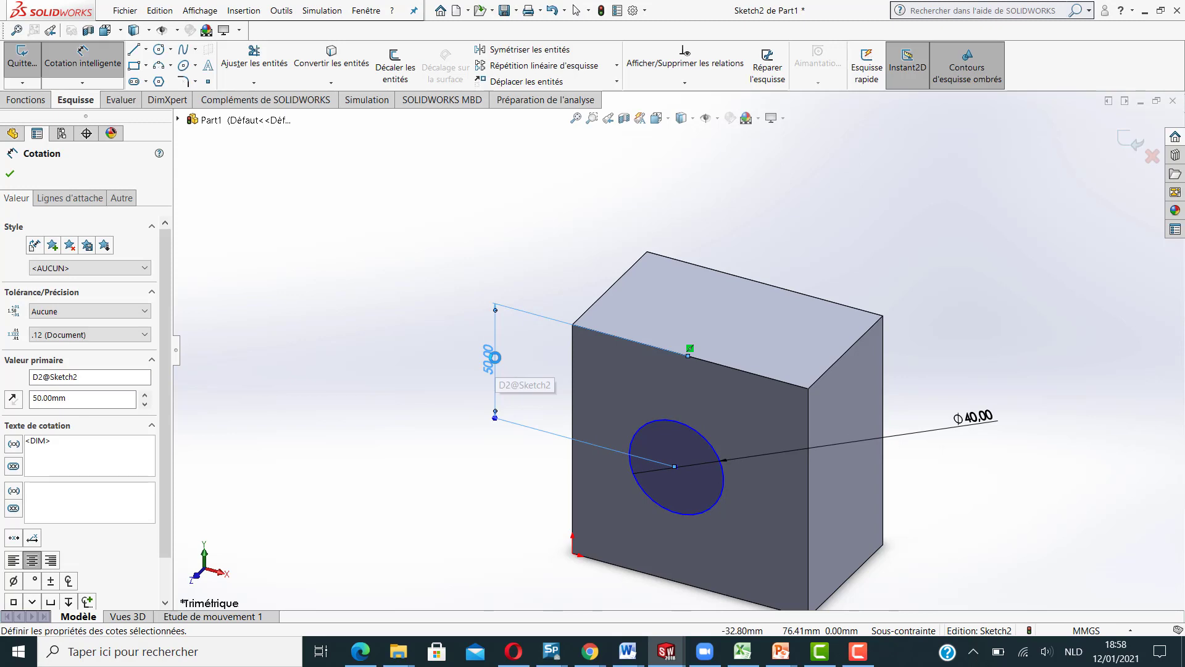
pyautogui.click(675, 467)
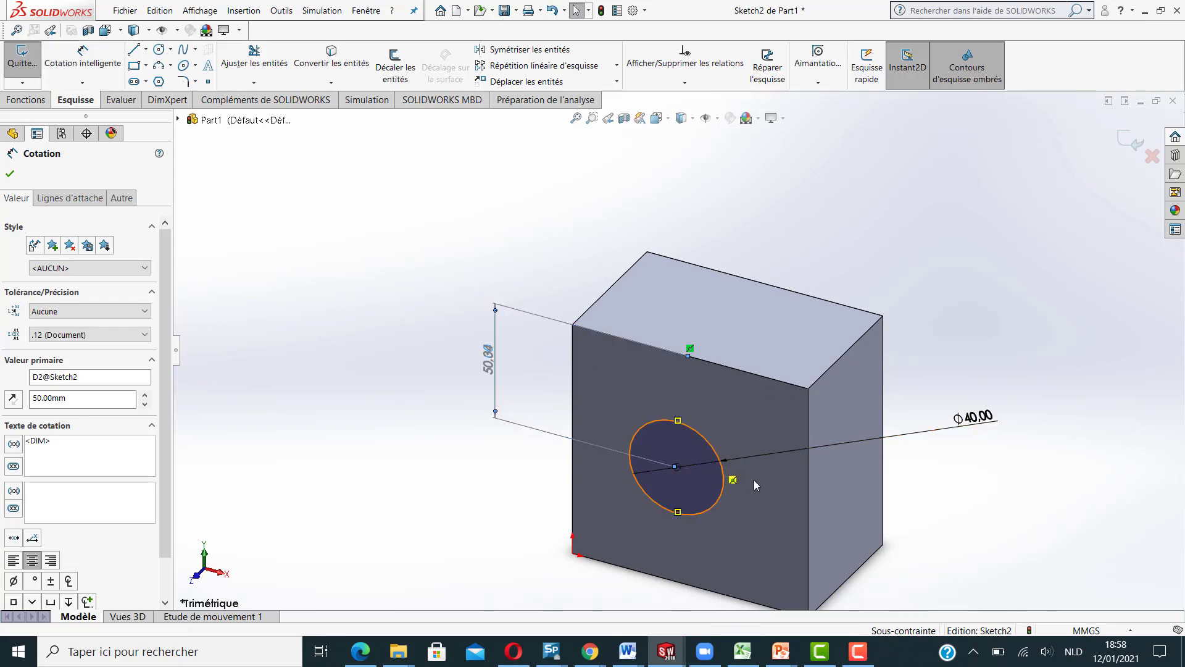
pyautogui.click(810, 501)
pyautogui.click(803, 363)
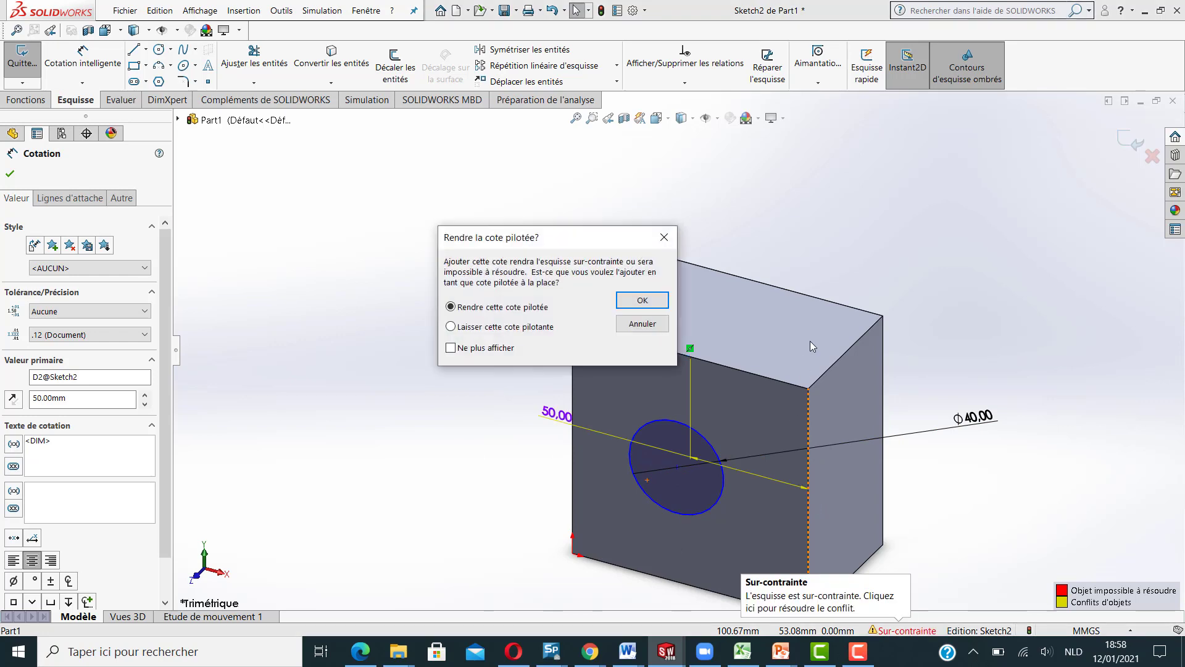
pyautogui.click(653, 324)
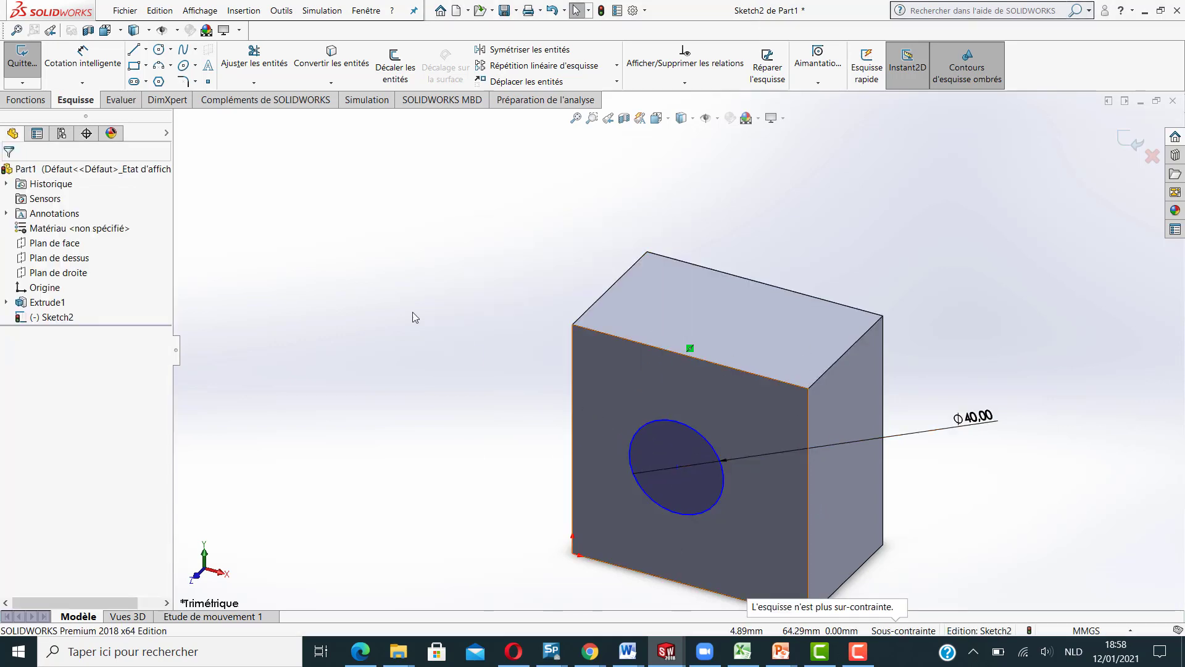
# Add the vertical dimension between the circle's centre and the front face's top edge again, accepting 50 mm.
pyautogui.click(81, 65)
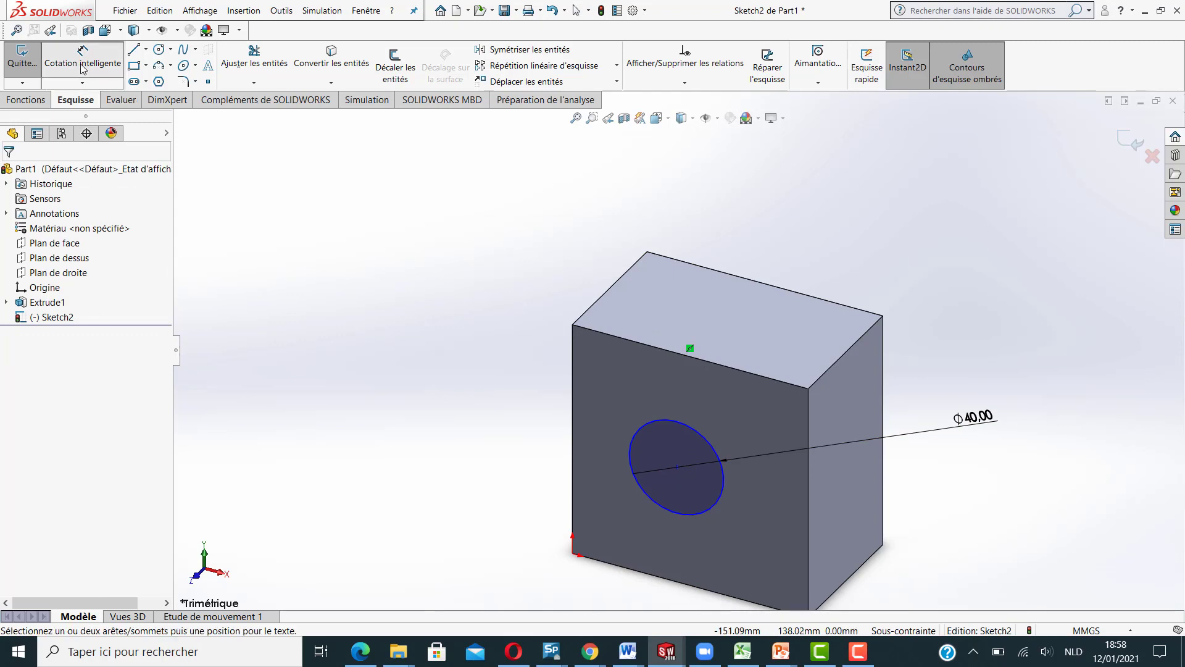
pyautogui.click(690, 350)
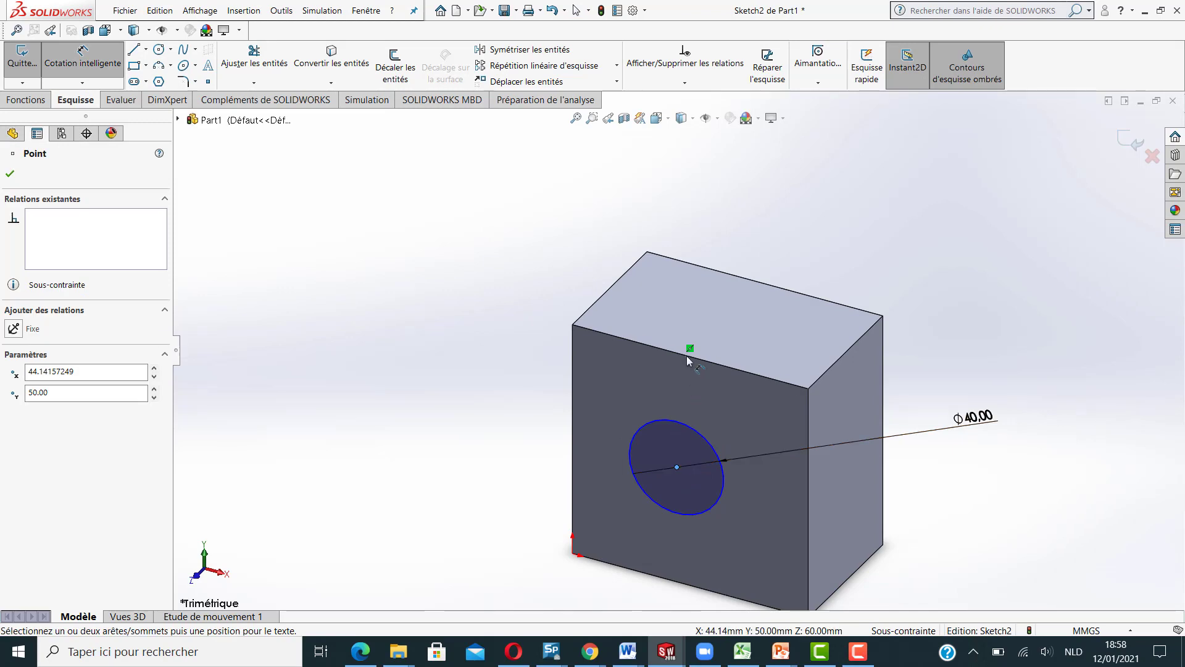
pyautogui.click(686, 354)
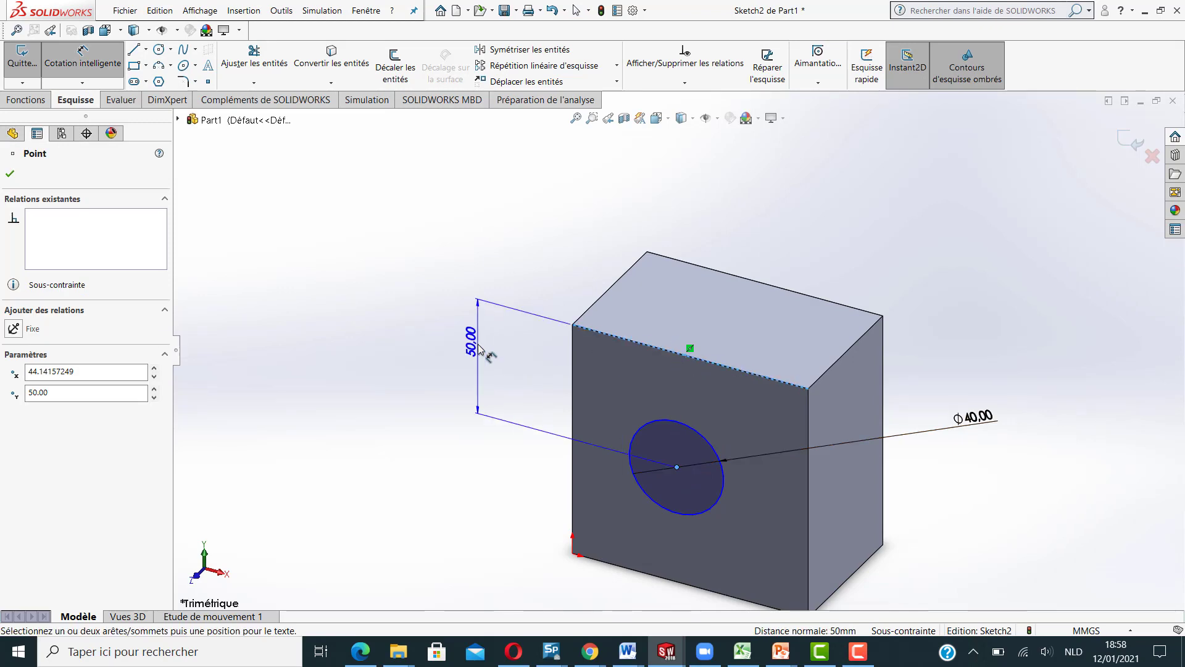
pyautogui.click(479, 349)
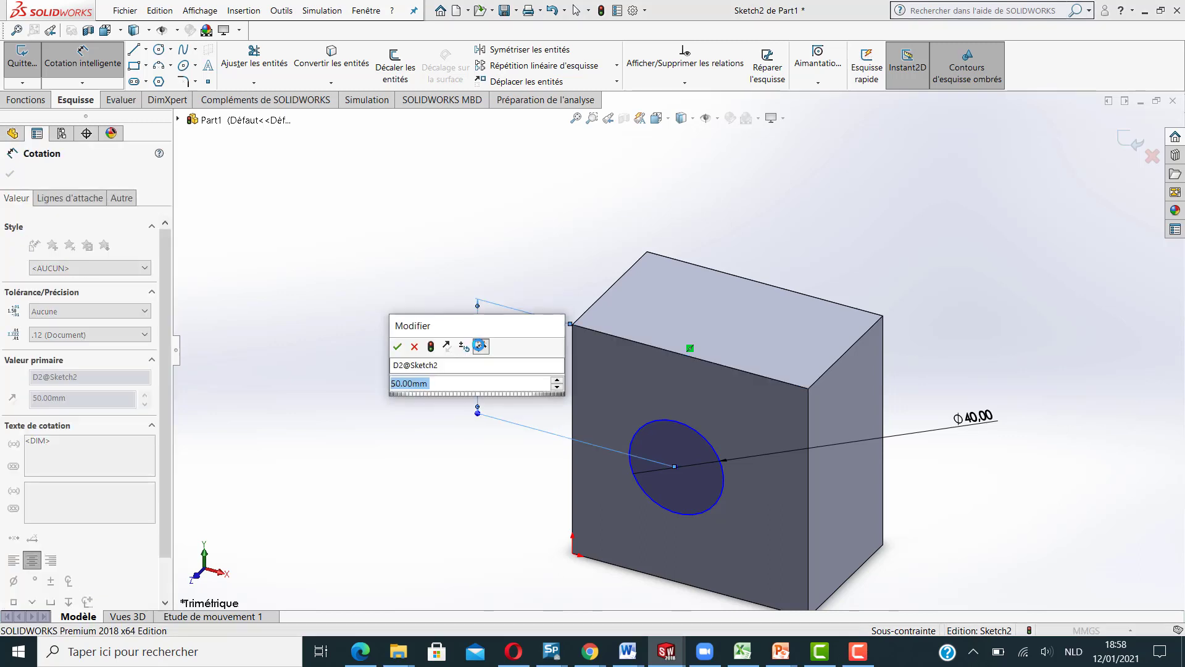
pyautogui.click(397, 346)
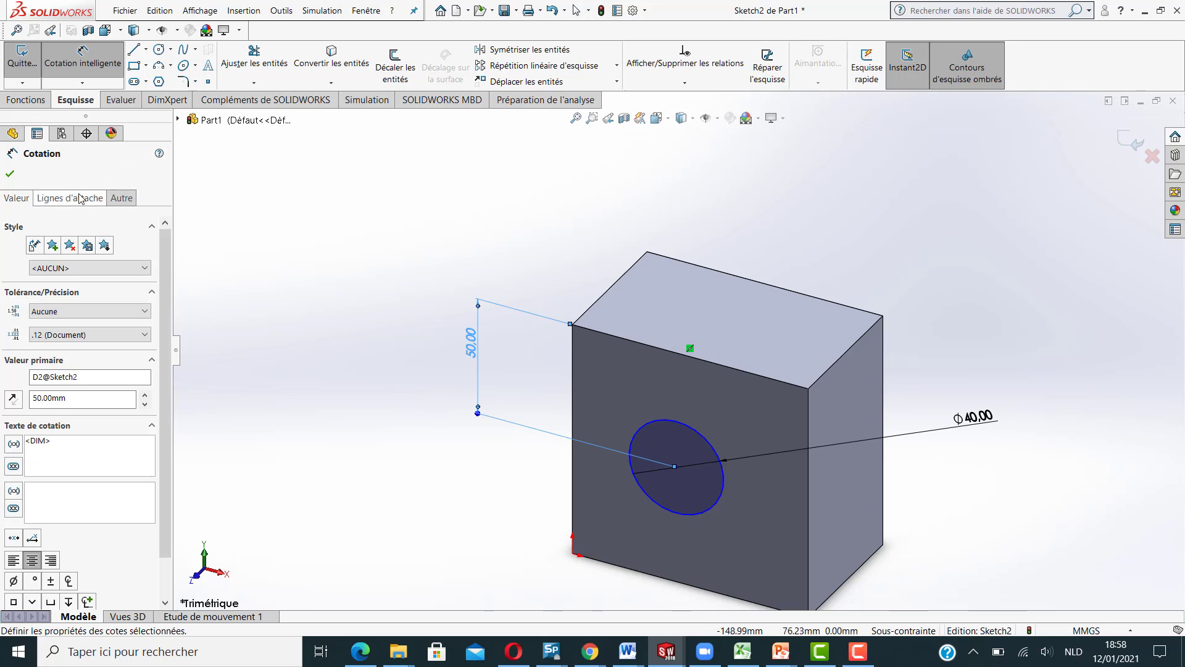
pyautogui.click(10, 174)
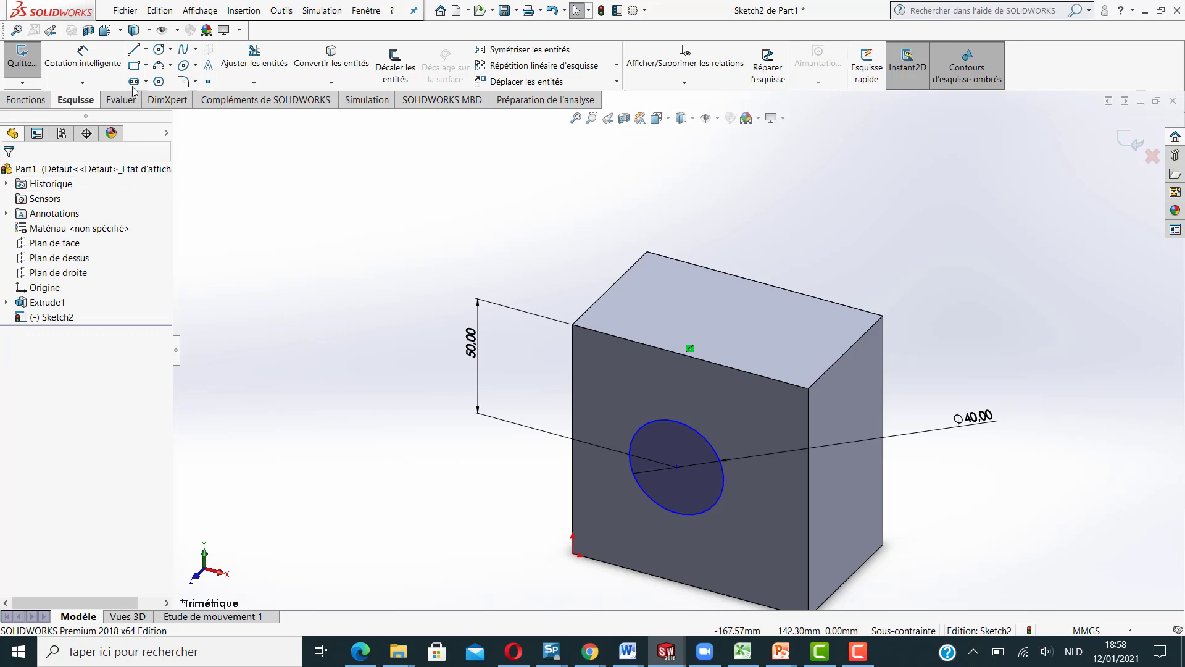
# Dimension the horizontal distance from the circle's centre to the front face's right edge and set it to 50 mm.
pyautogui.click(83, 57)
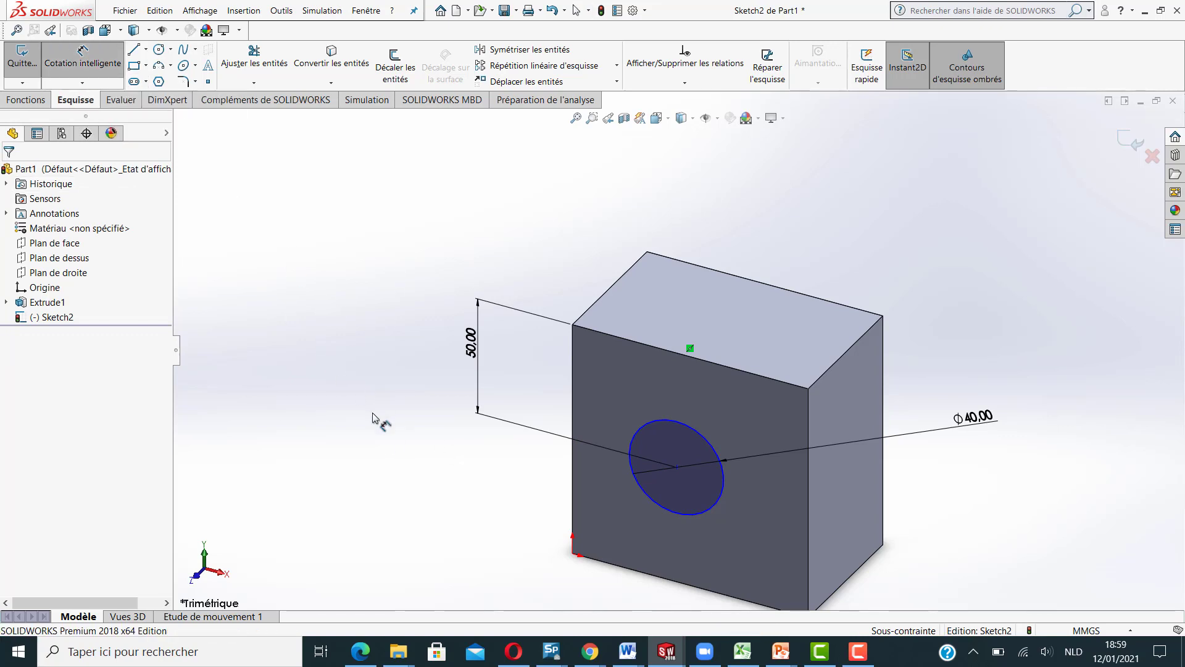
pyautogui.click(677, 468)
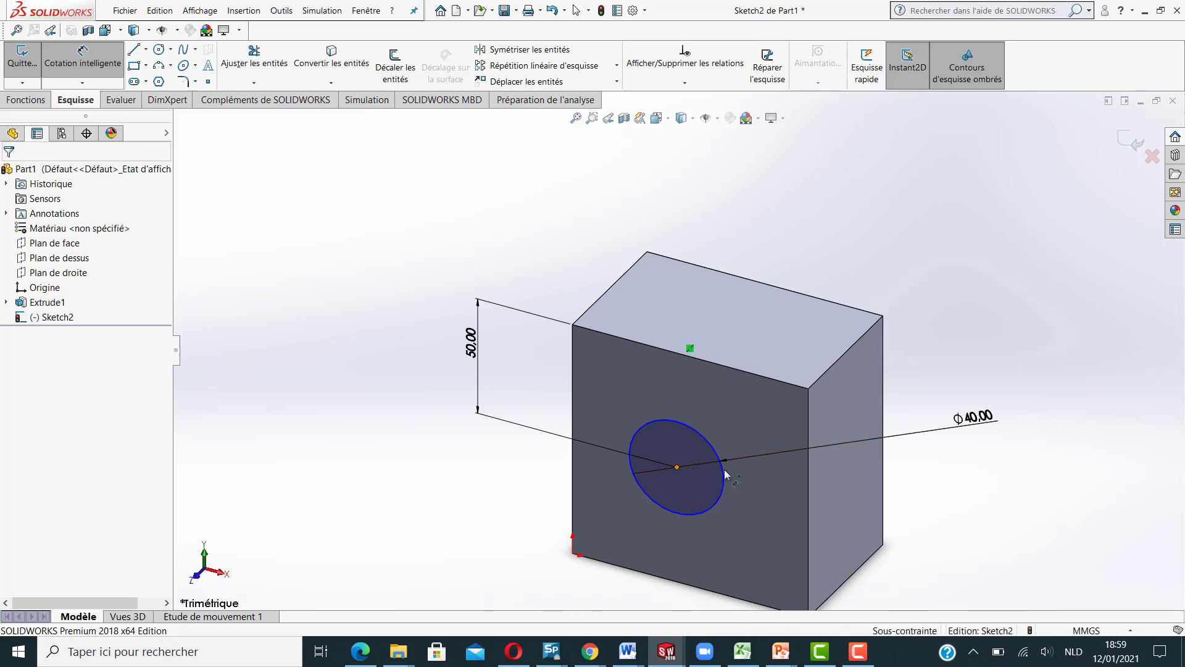
pyautogui.click(807, 494)
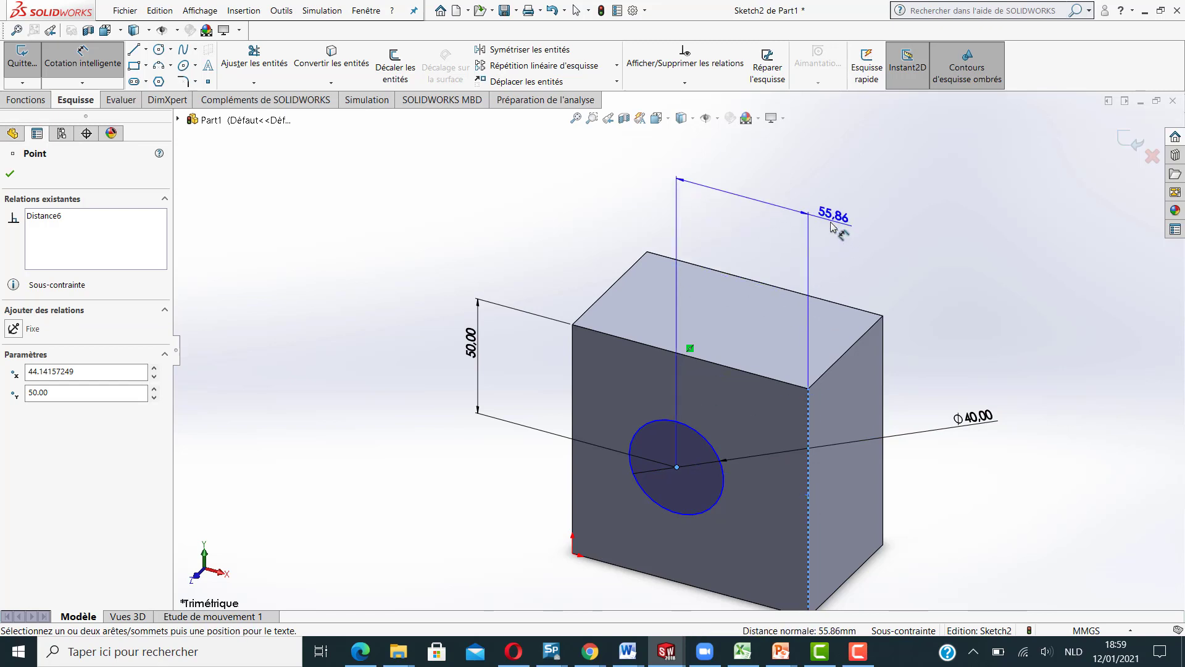
pyautogui.click(779, 189)
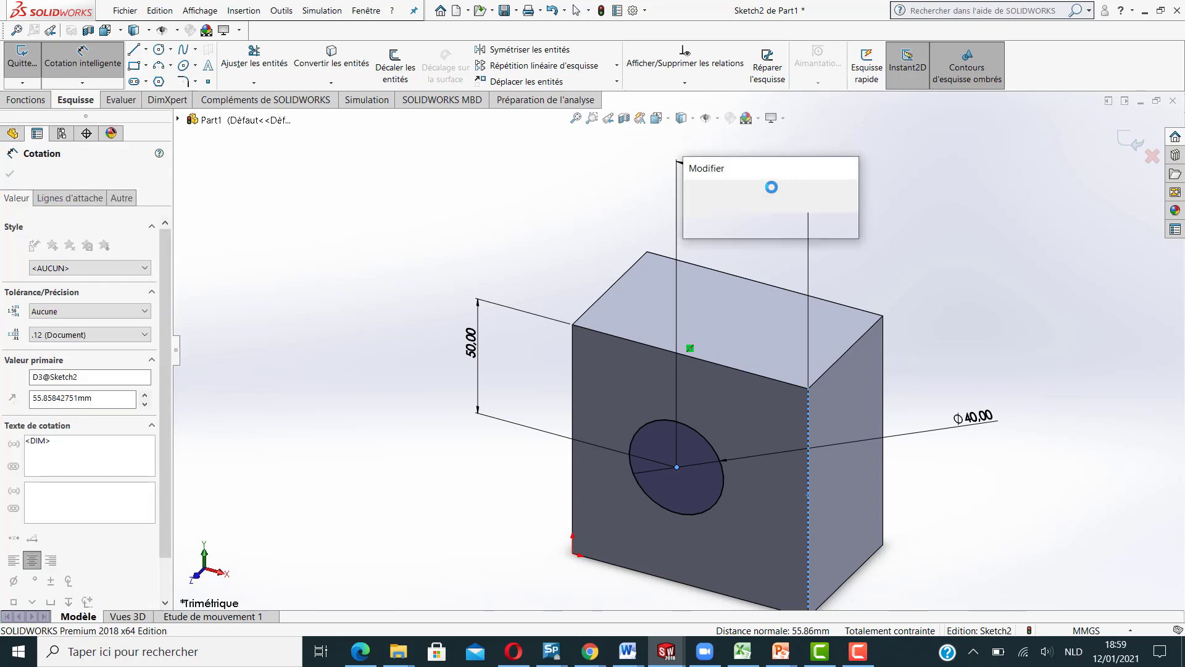
pyautogui.write('50')
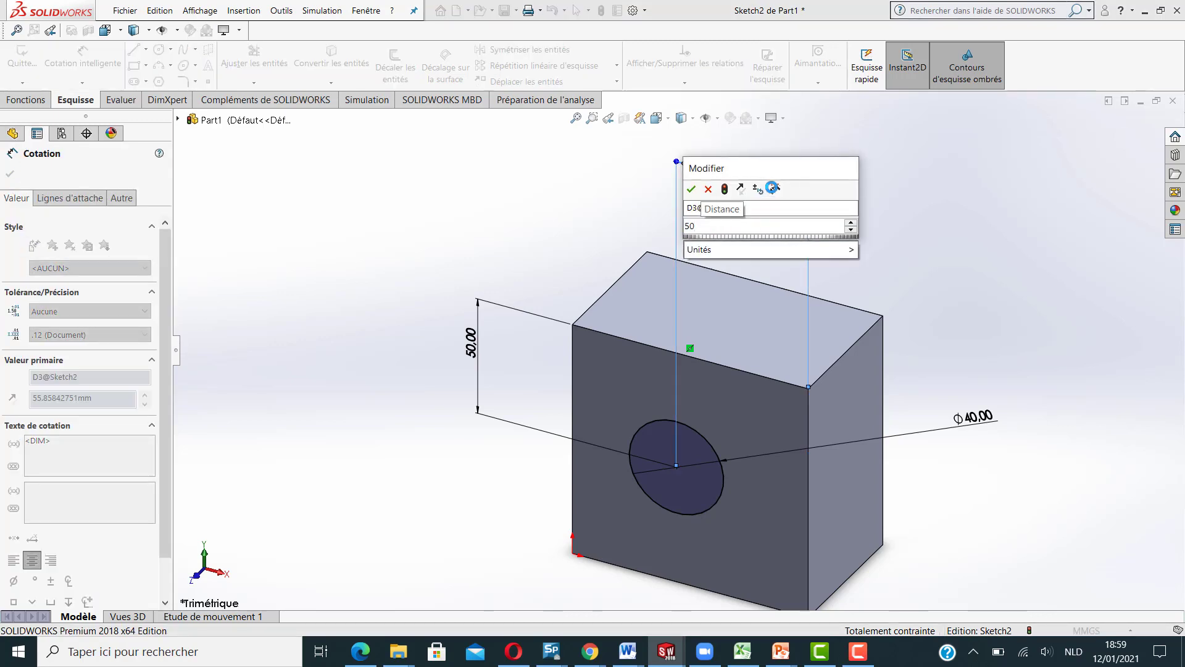
pyautogui.press('Return')
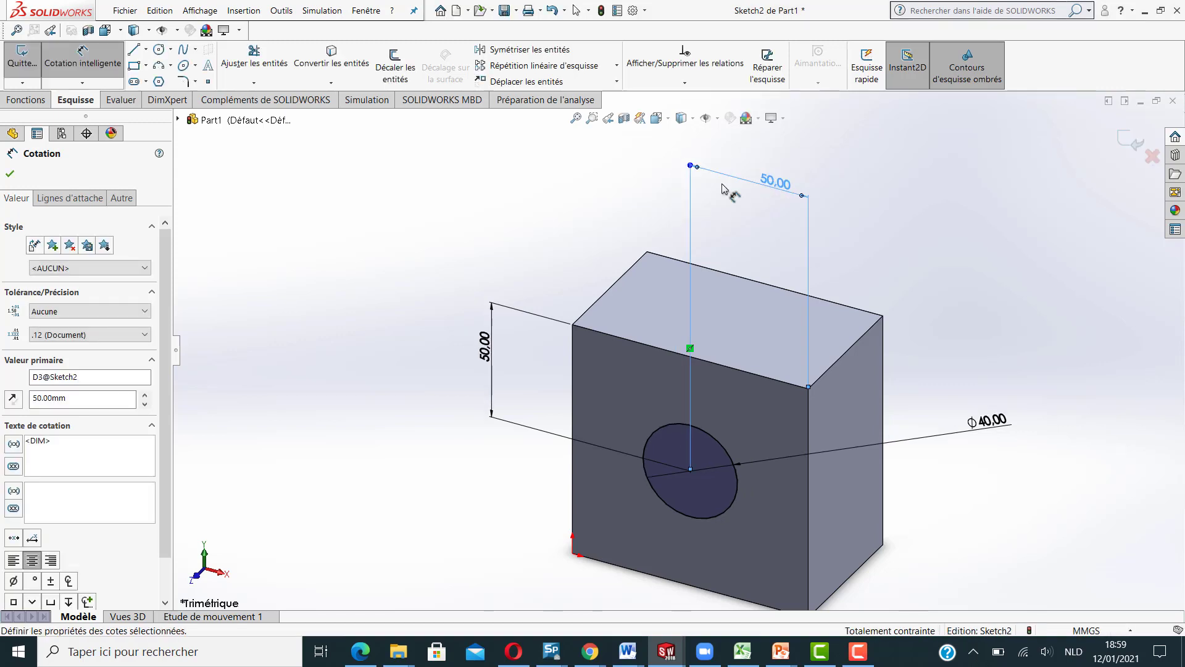
pyautogui.click(107, 66)
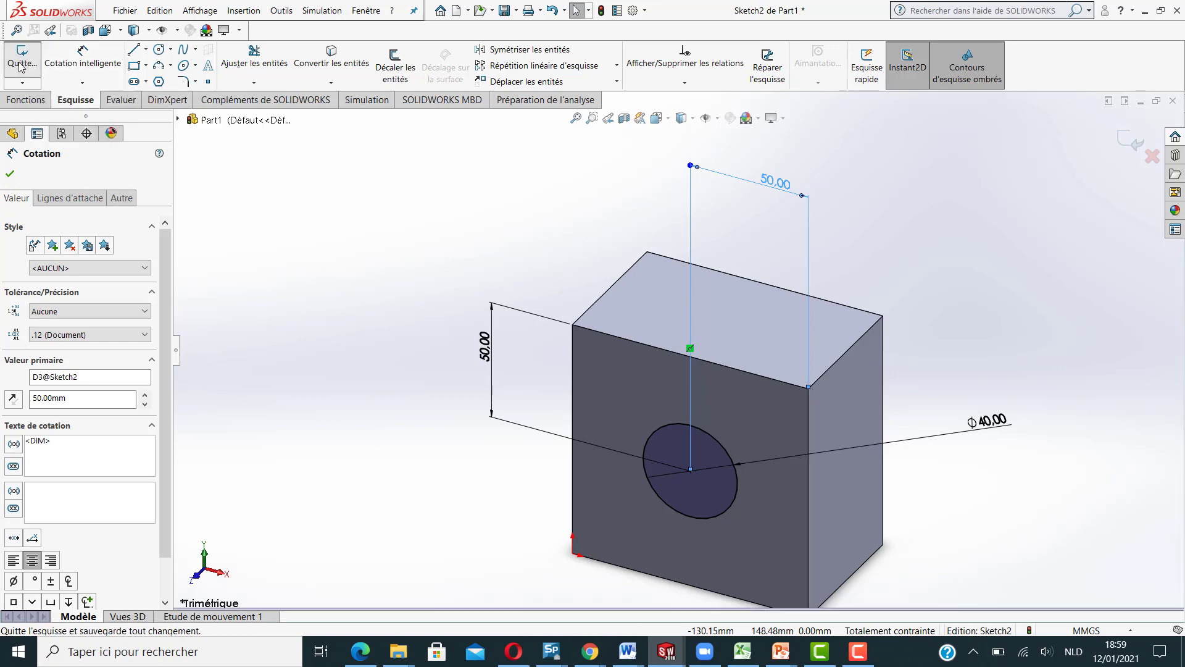
# Exit the sketch and cut the circle through the whole block with the end condition A travers tout, directed into the material.
pyautogui.click(21, 65)
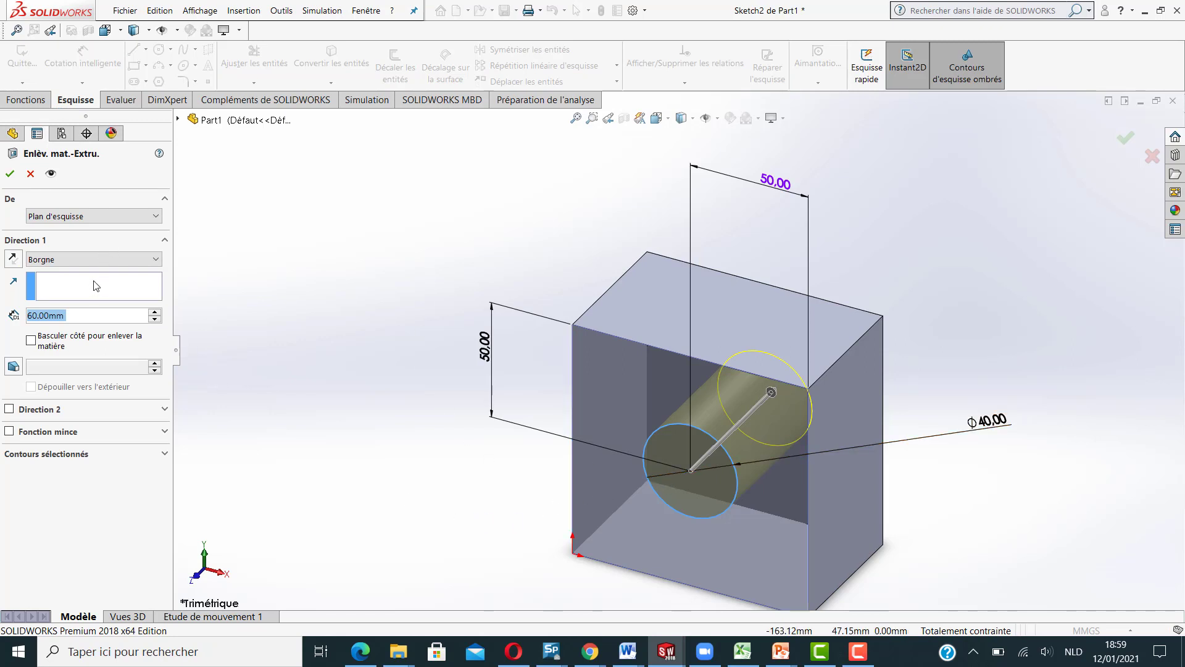
pyautogui.click(155, 261)
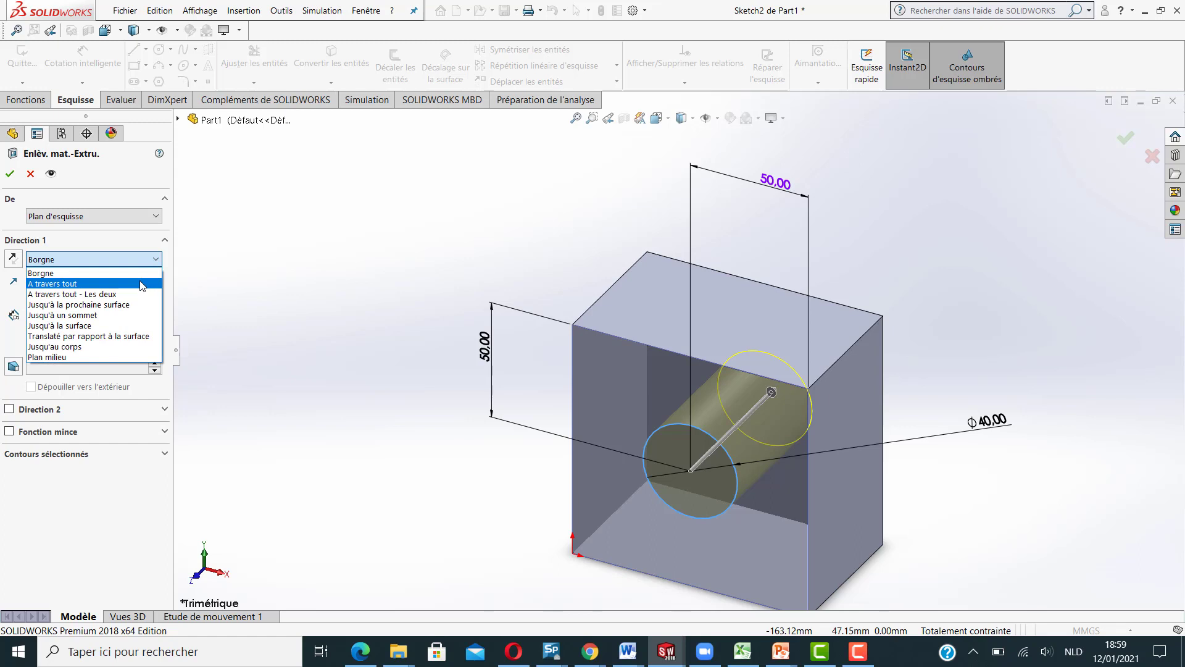
pyautogui.click(142, 284)
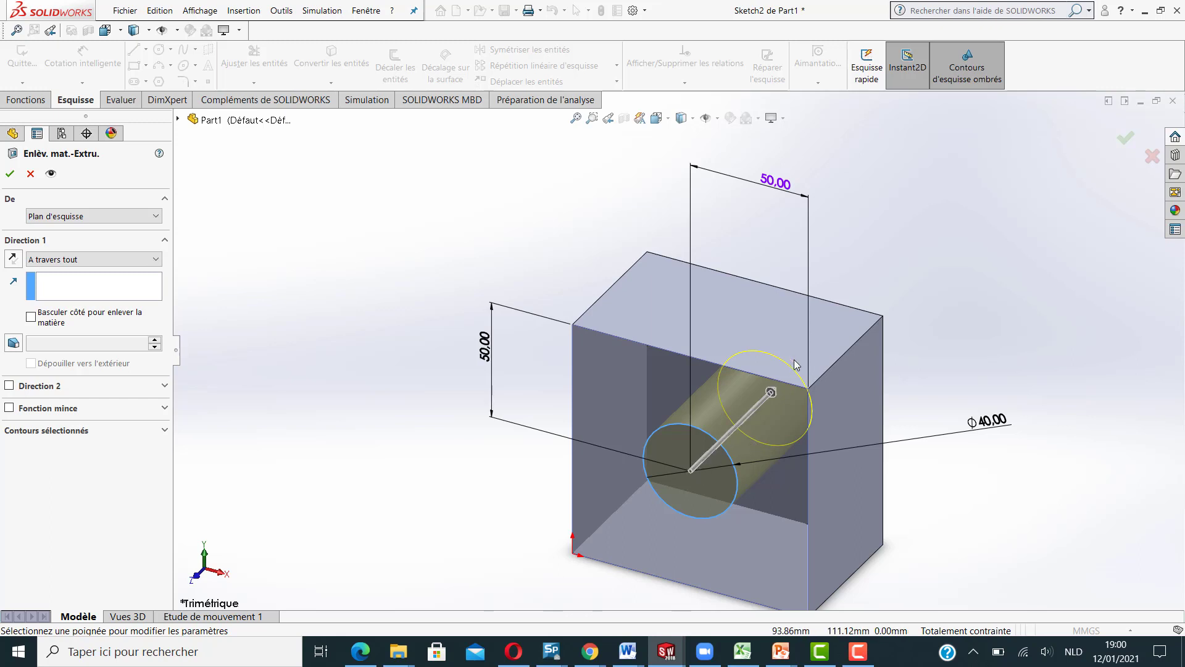
pyautogui.click(13, 259)
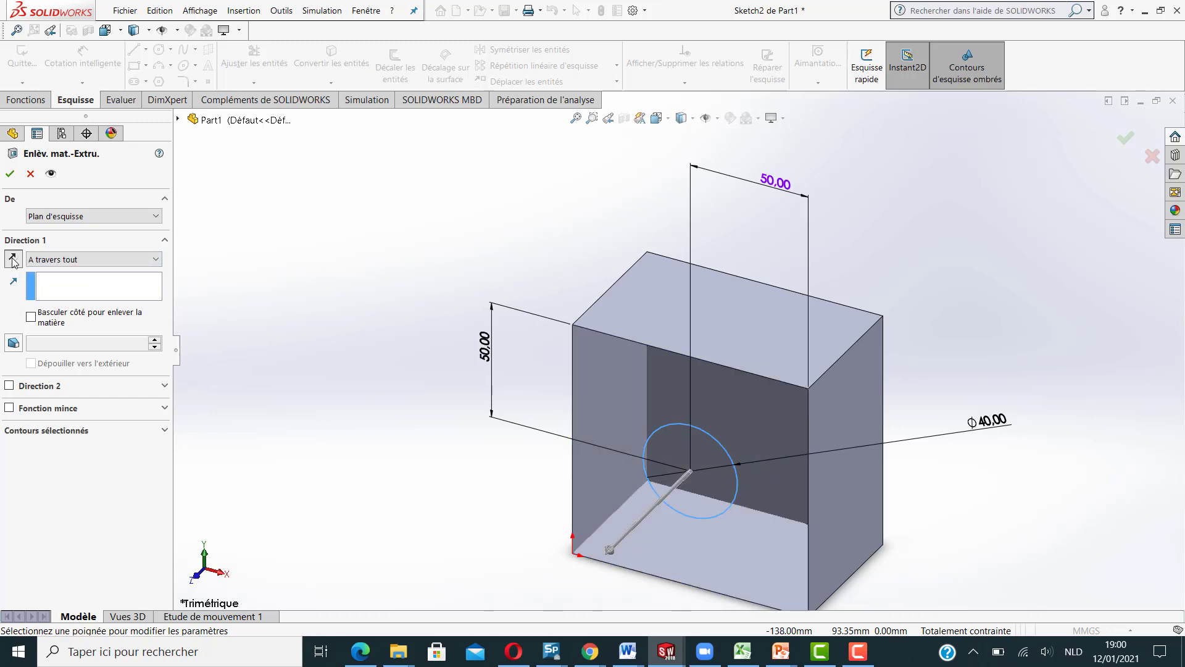
pyautogui.click(14, 259)
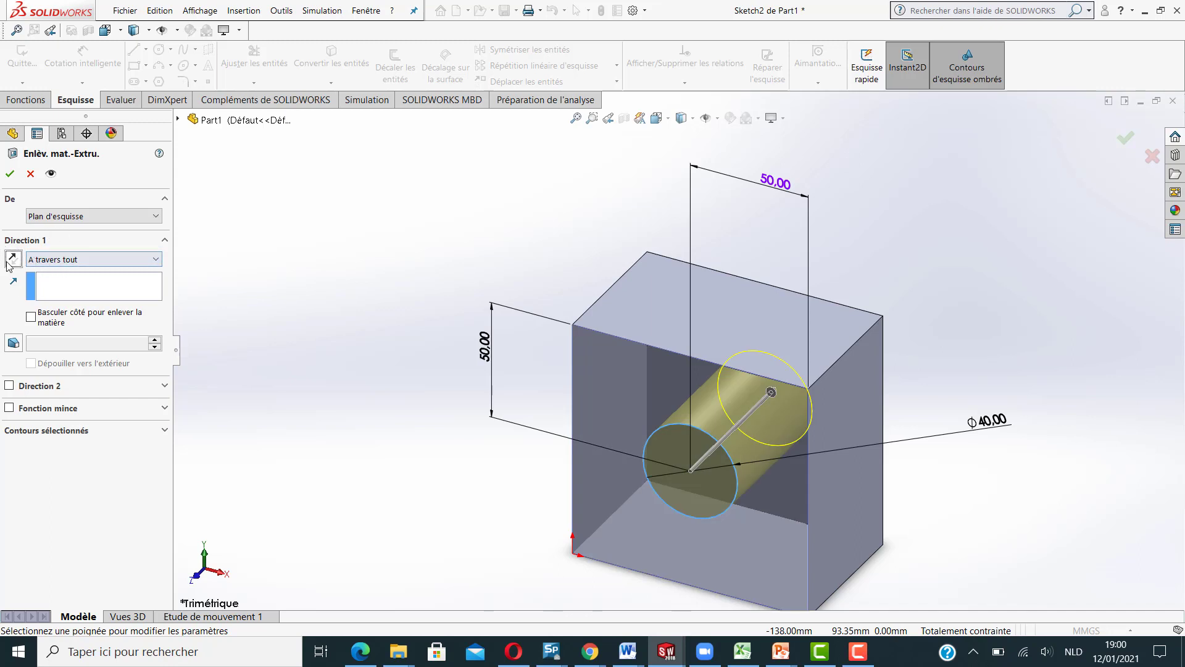
pyautogui.click(10, 175)
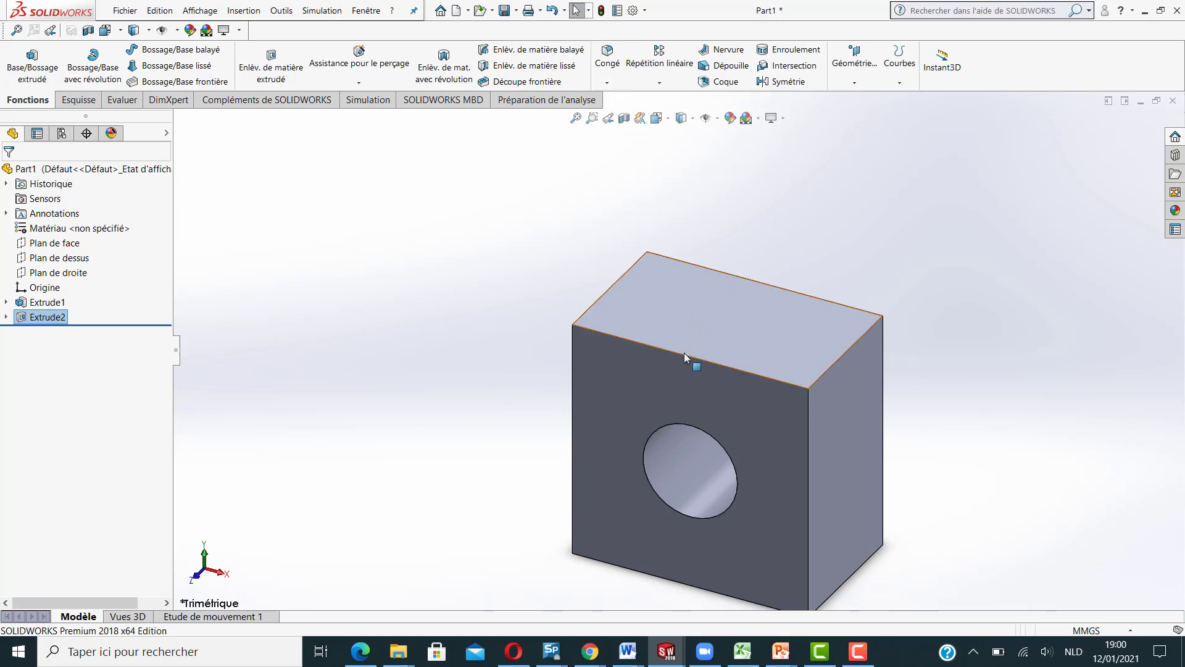
# Apply a fillet (Congé) with a 4 mm radius to the block's front face, rounding its outer edges and the hole's rim.
pyautogui.click(655, 384)
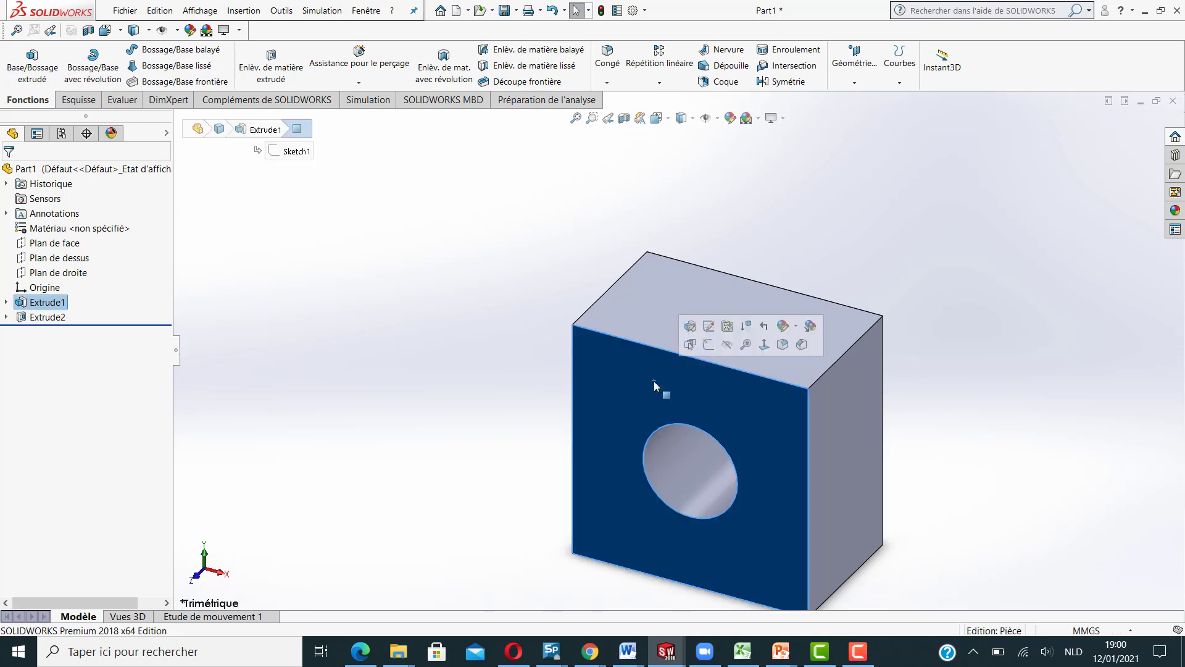
pyautogui.click(613, 84)
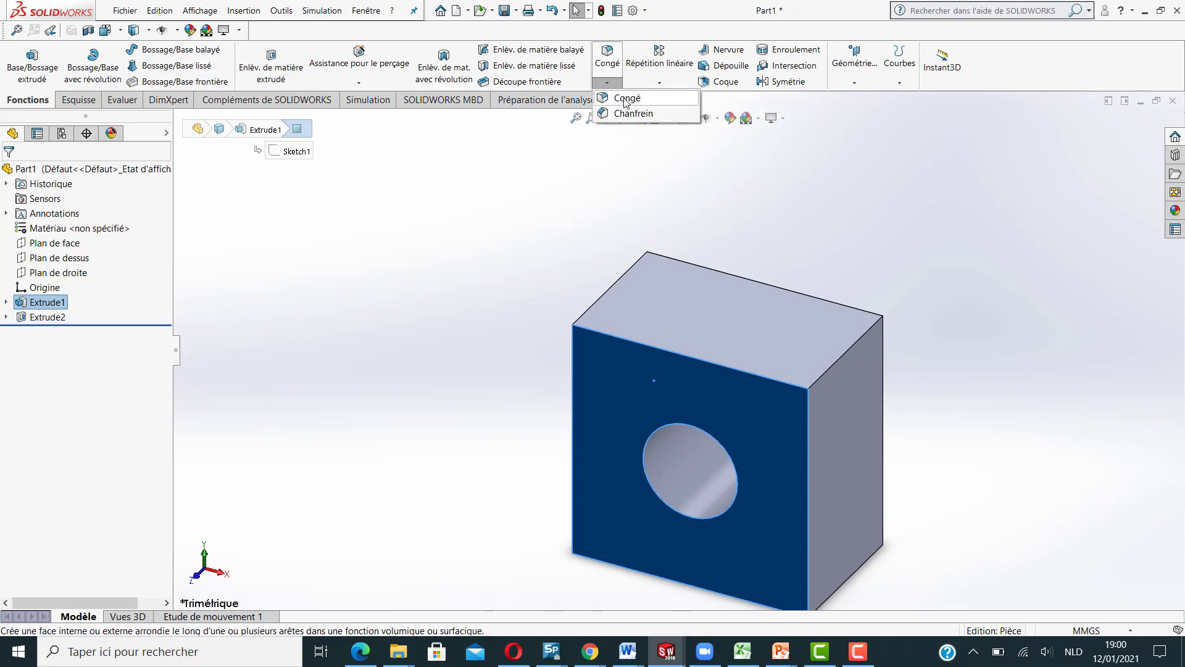
pyautogui.click(626, 102)
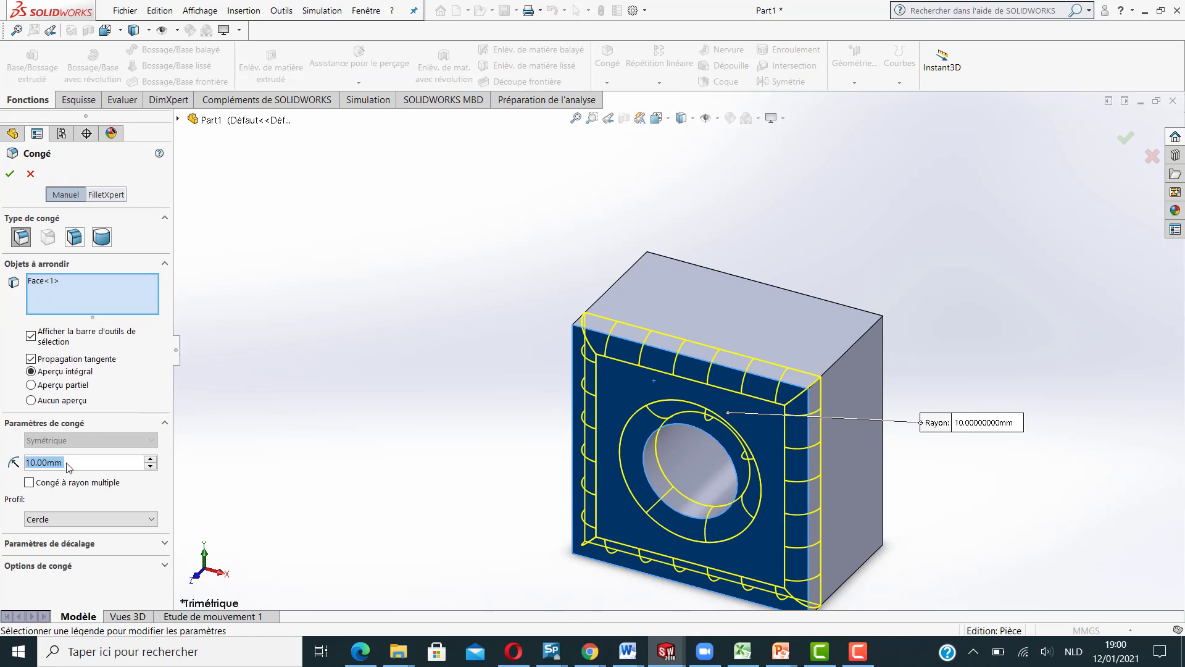
pyautogui.click(37, 462)
pyautogui.moveTo(36, 462); pyautogui.dragTo(27, 462)
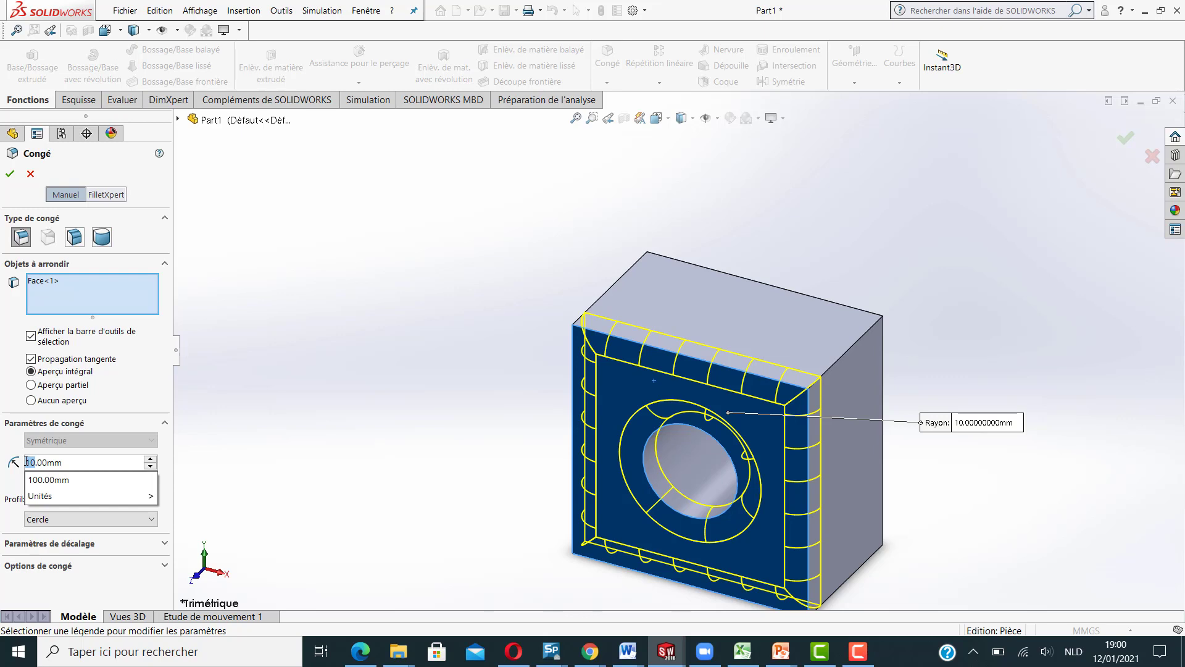
pyautogui.write('4')
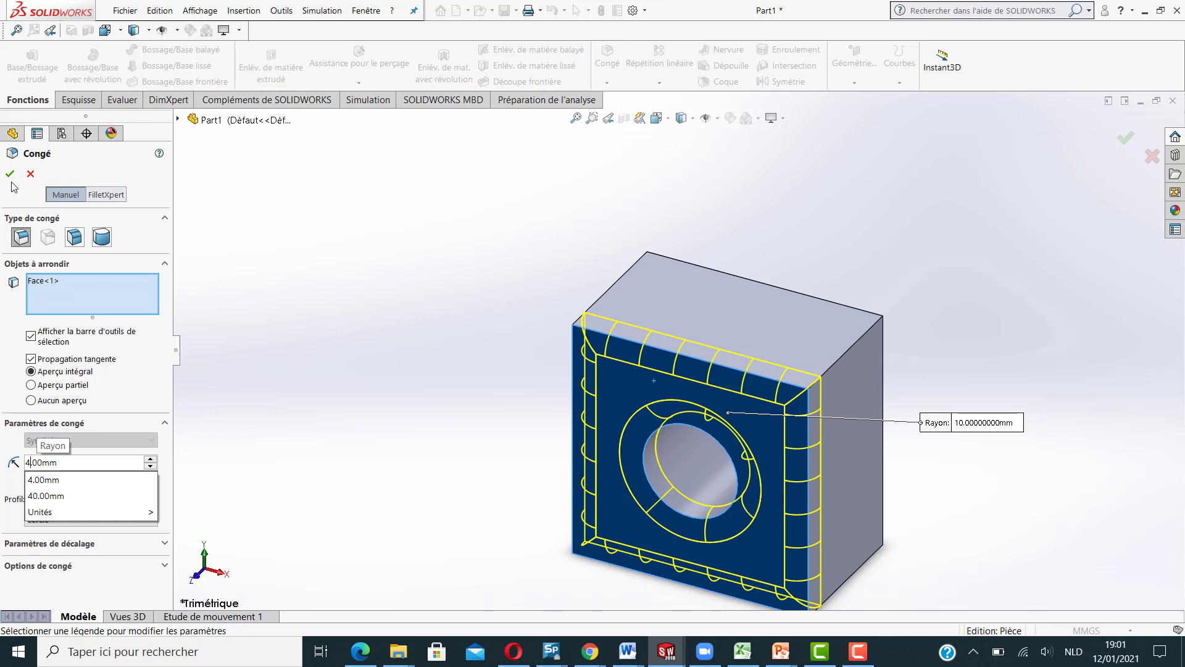
pyautogui.press('Return')
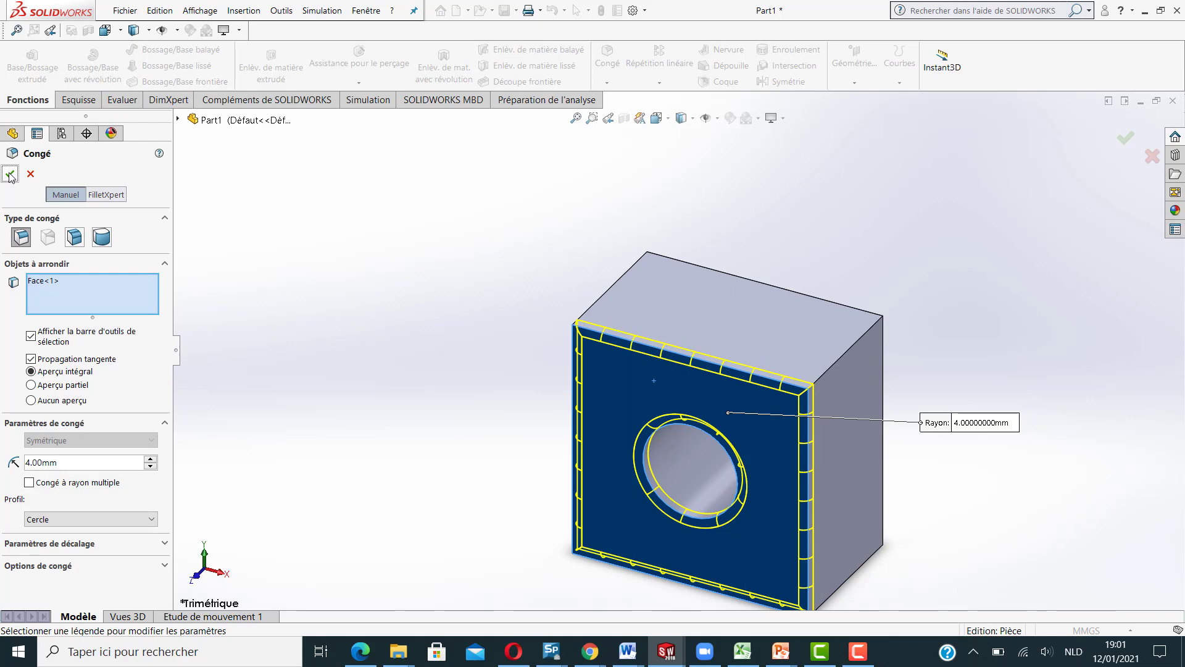
pyautogui.click(10, 175)
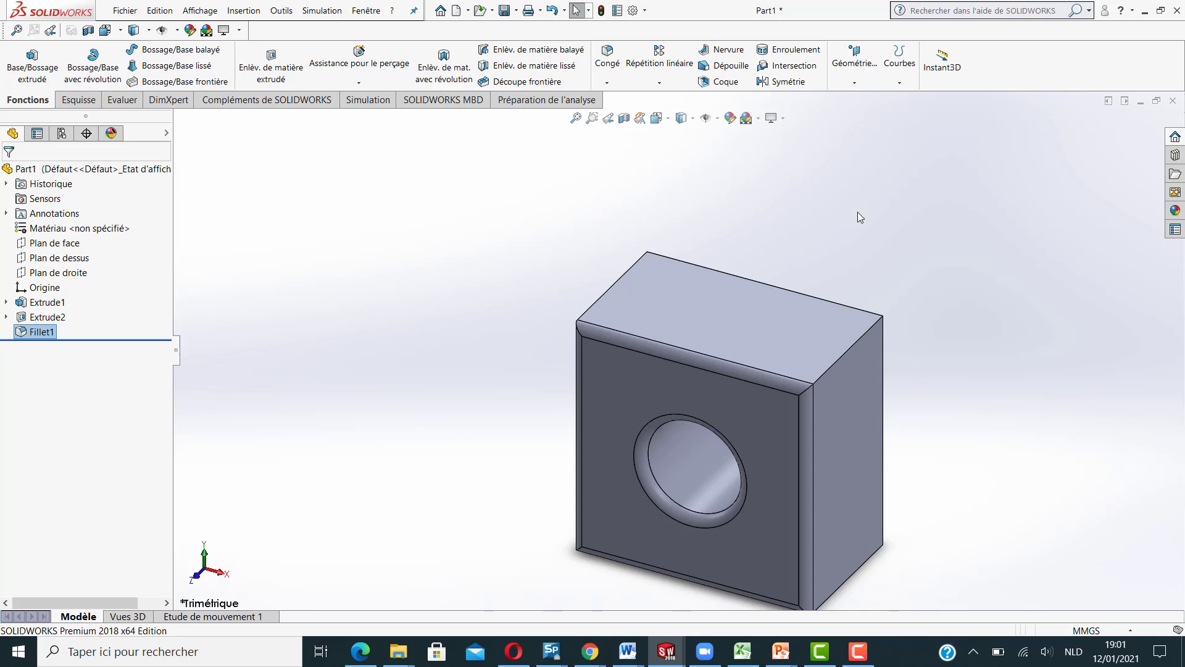
# Display hidden lines and fillet the block's four edges running from front to back with a 4 mm radius.
pyautogui.click(845, 356)
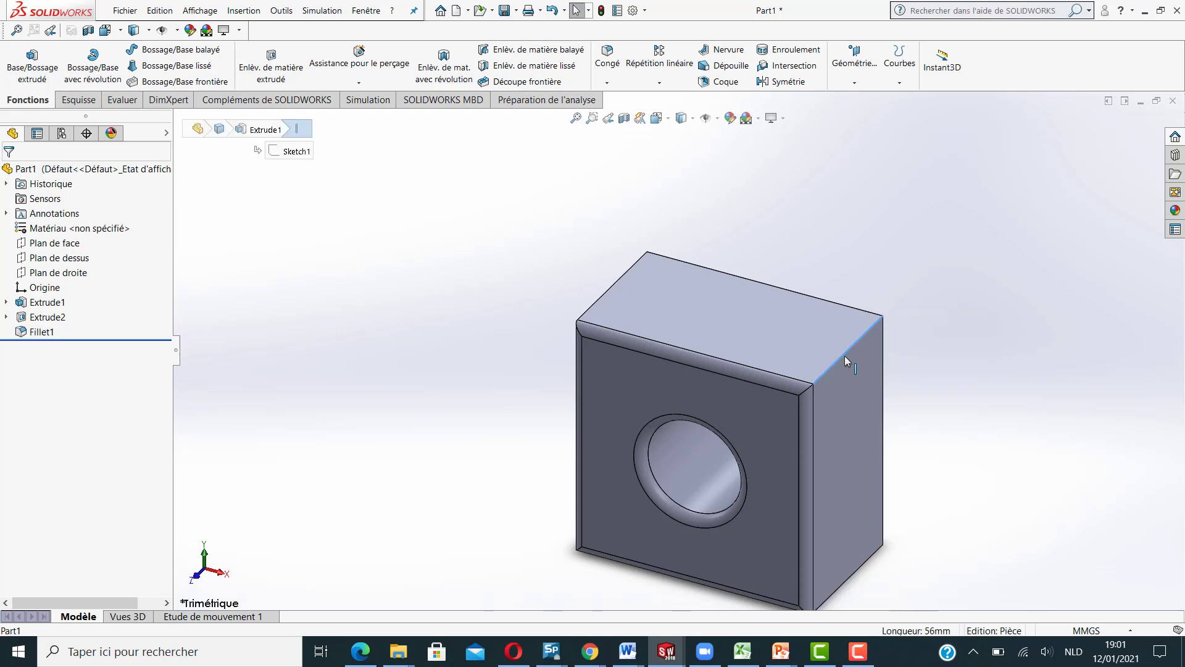
pyautogui.keyDown('ctrl'); pyautogui.click(857, 571); pyautogui.keyUp('ctrl')
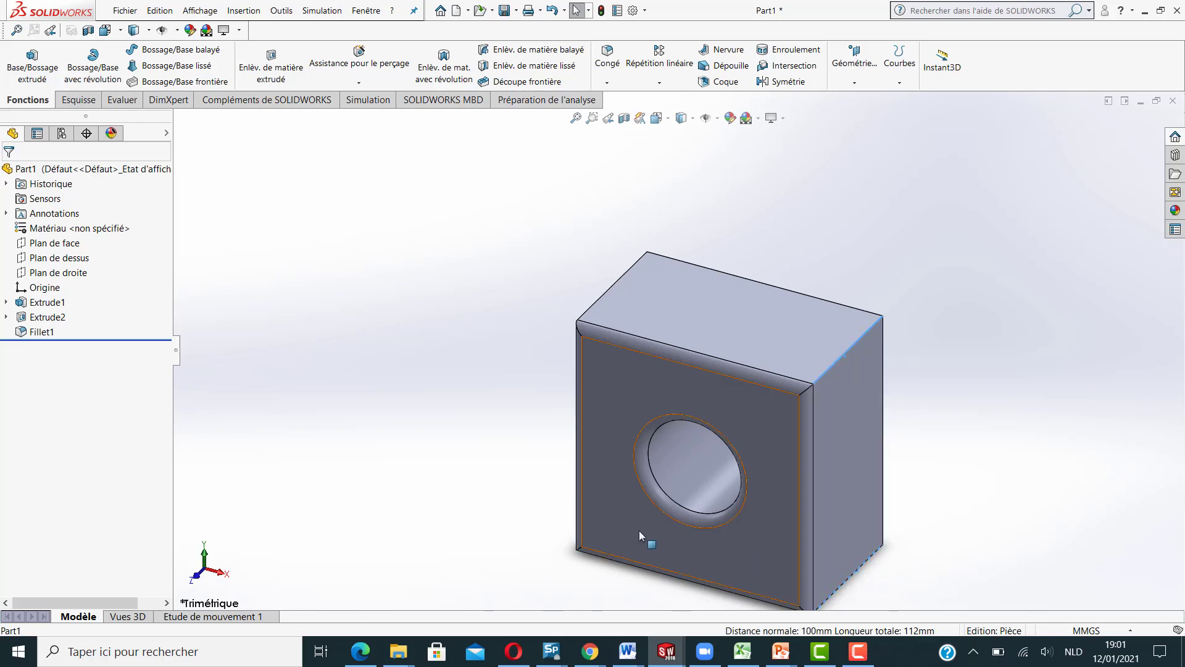
pyautogui.keyDown('ctrl'); pyautogui.click(613, 289); pyautogui.keyUp('ctrl')
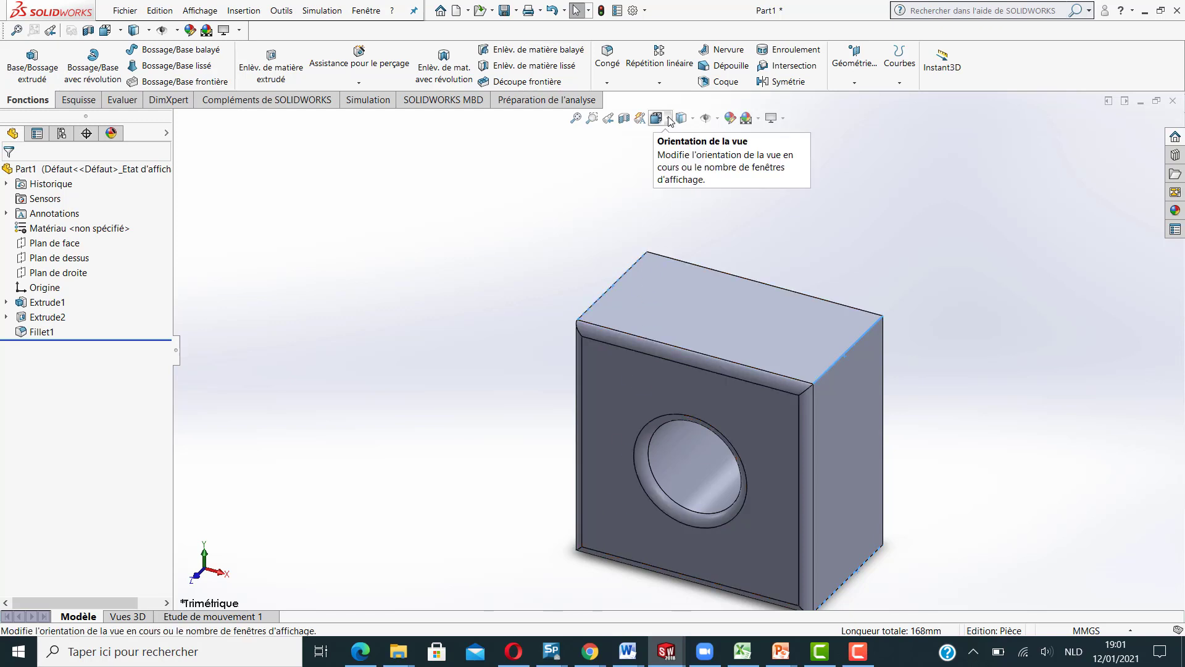
pyautogui.click(657, 118)
pyautogui.click(669, 120)
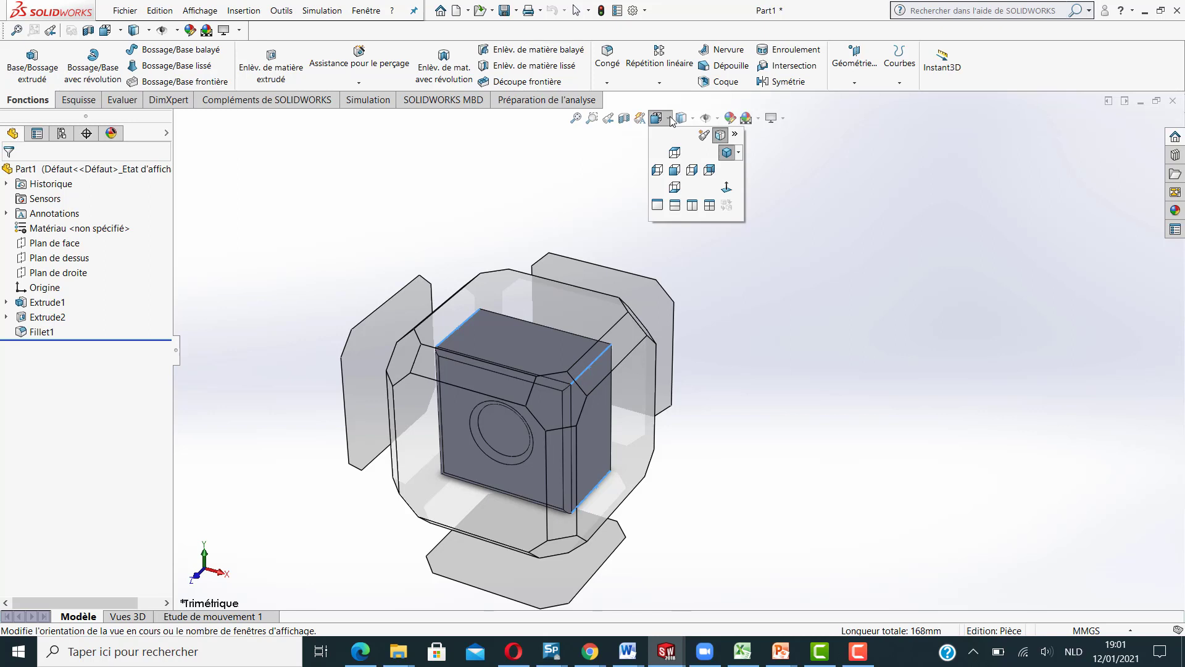
pyautogui.click(693, 119)
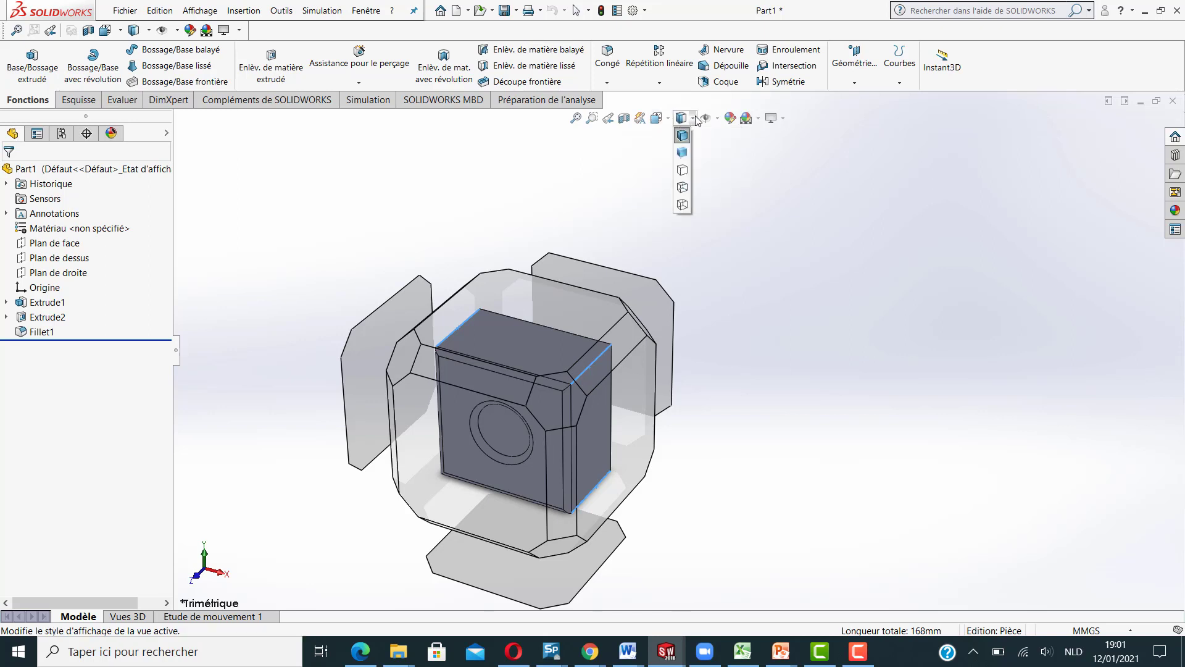
pyautogui.click(682, 188)
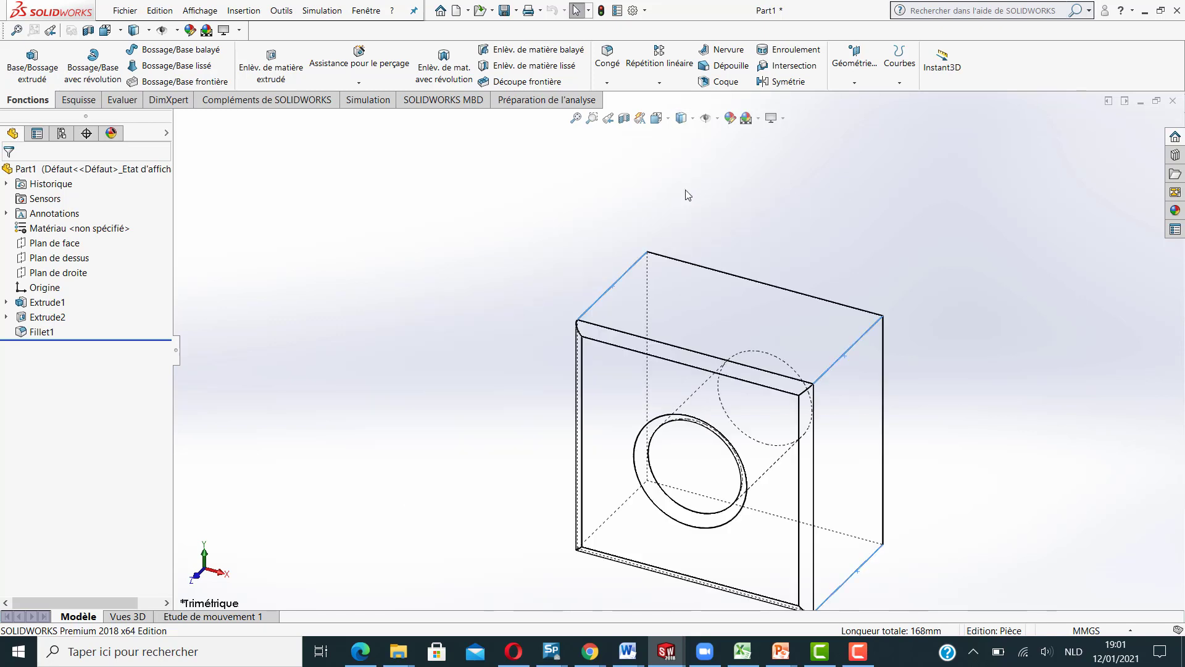
pyautogui.keyDown('ctrl'); pyautogui.click(618, 517); pyautogui.keyUp('ctrl')
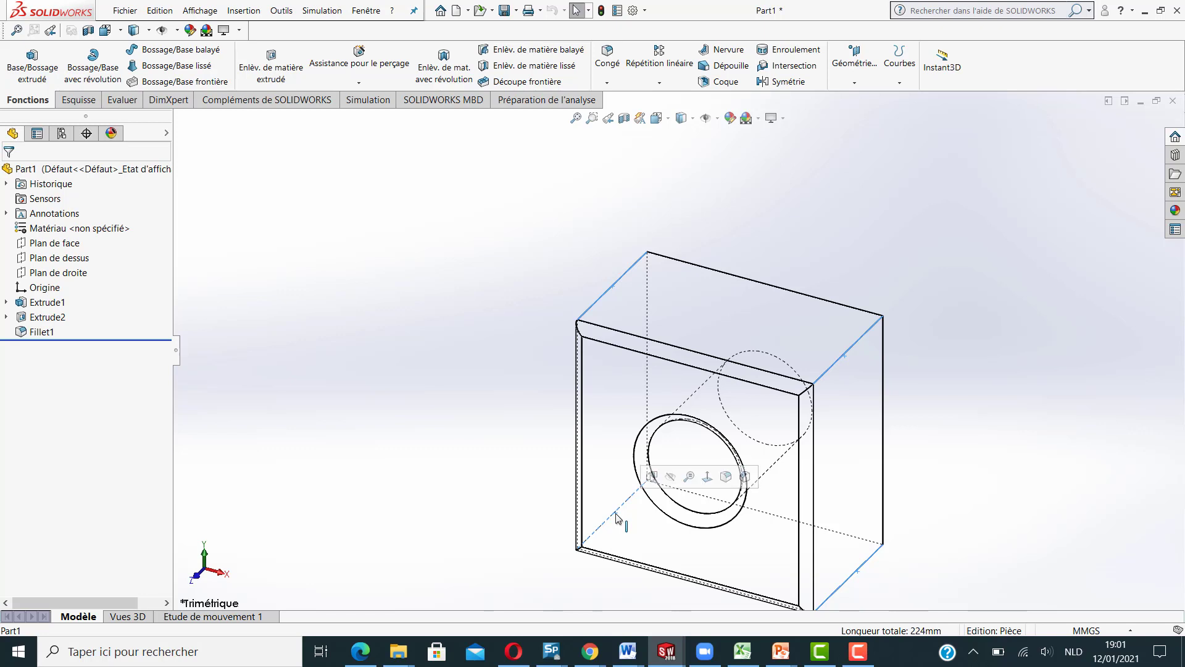
pyautogui.click(606, 82)
pyautogui.click(616, 99)
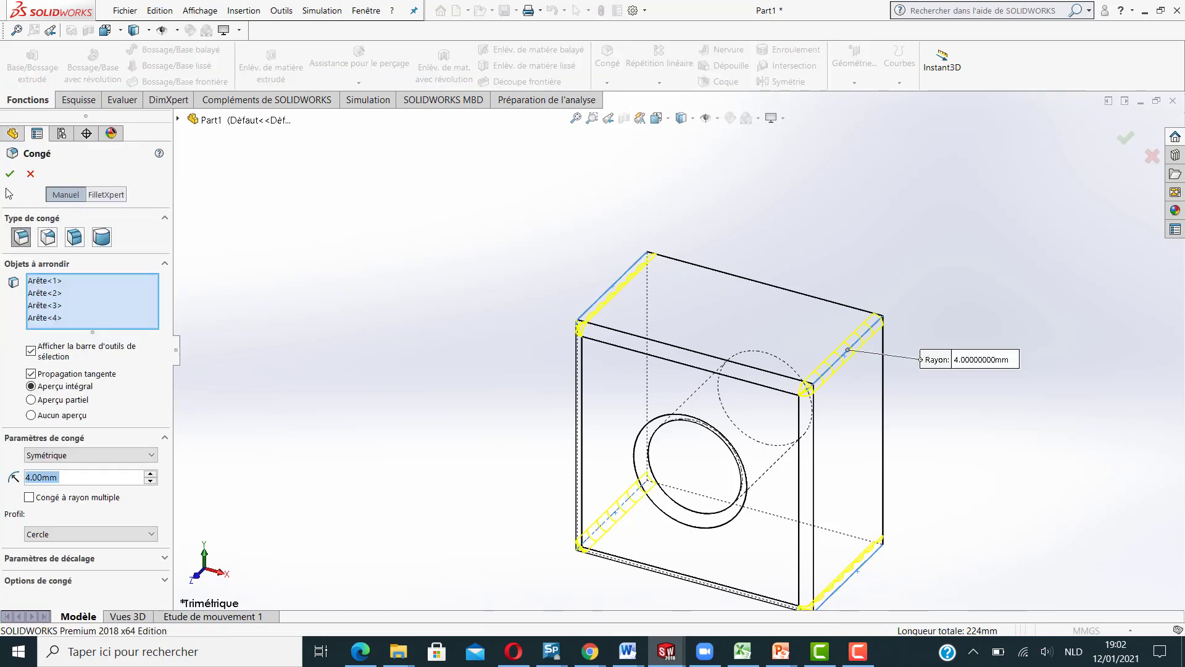
pyautogui.click(9, 175)
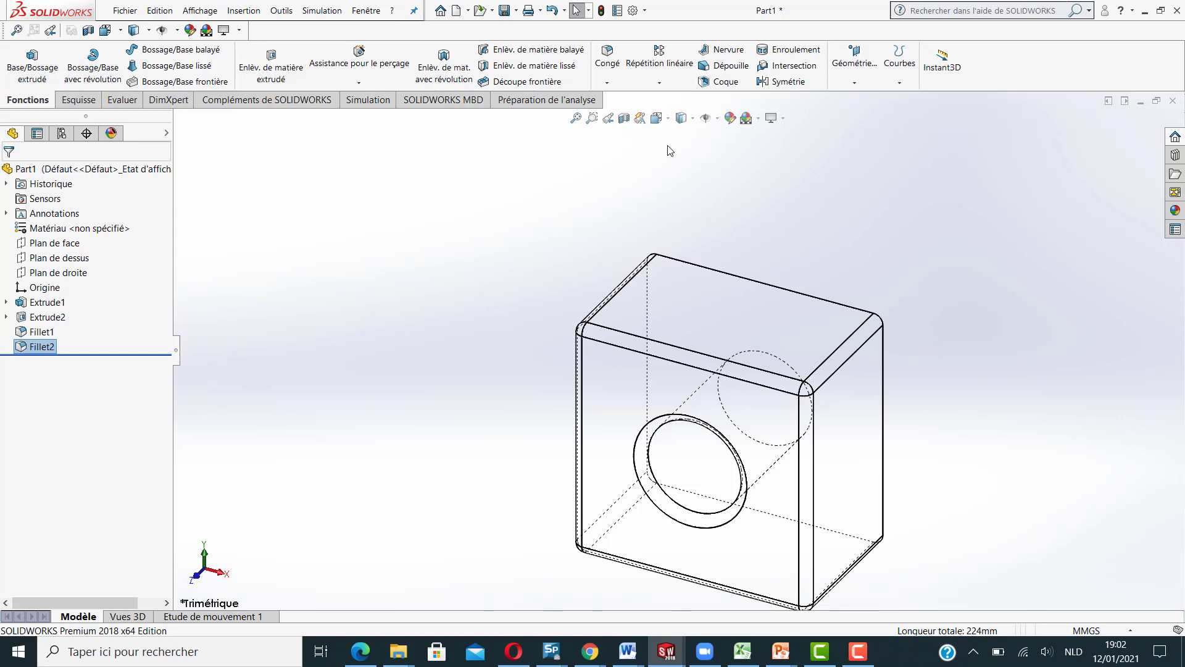
# Shell the block (Coque) with a 2 mm wall thickness, removing its back face.
pyautogui.click(670, 125)
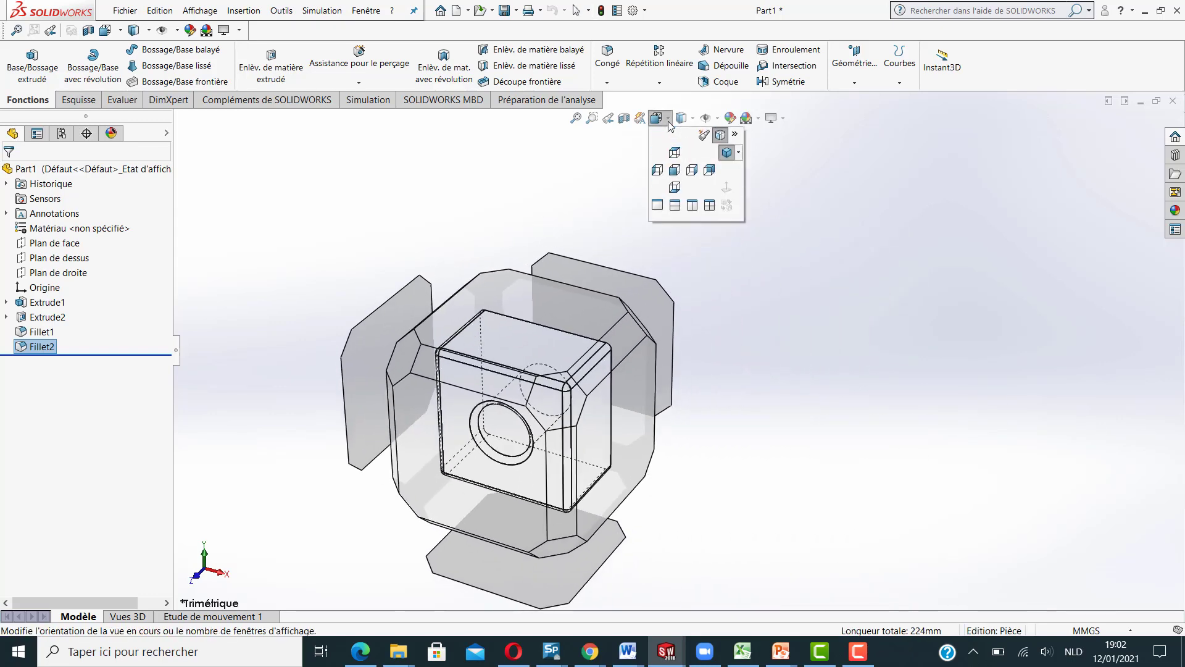
pyautogui.click(675, 170)
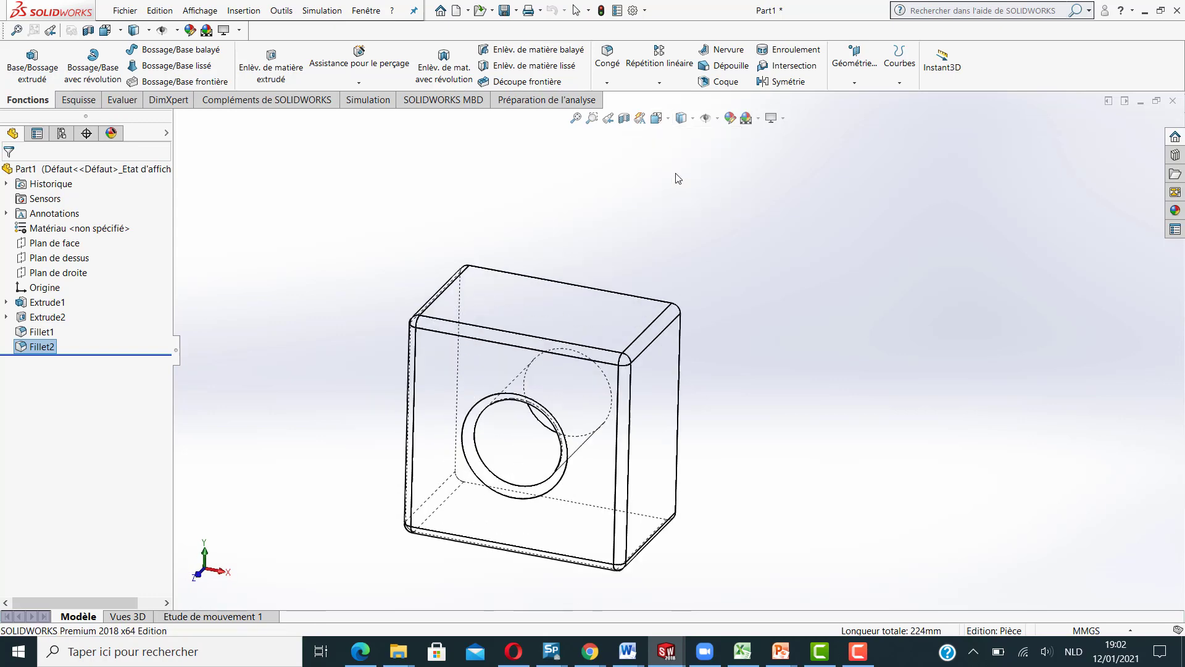
pyautogui.click(668, 123)
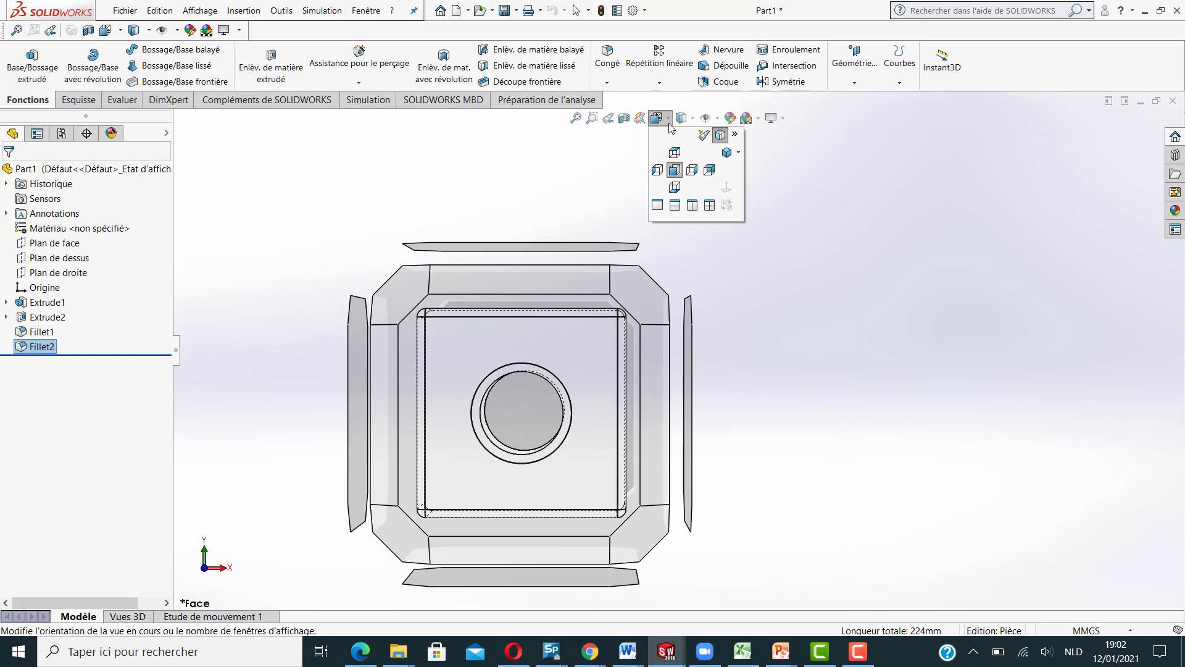
pyautogui.click(716, 173)
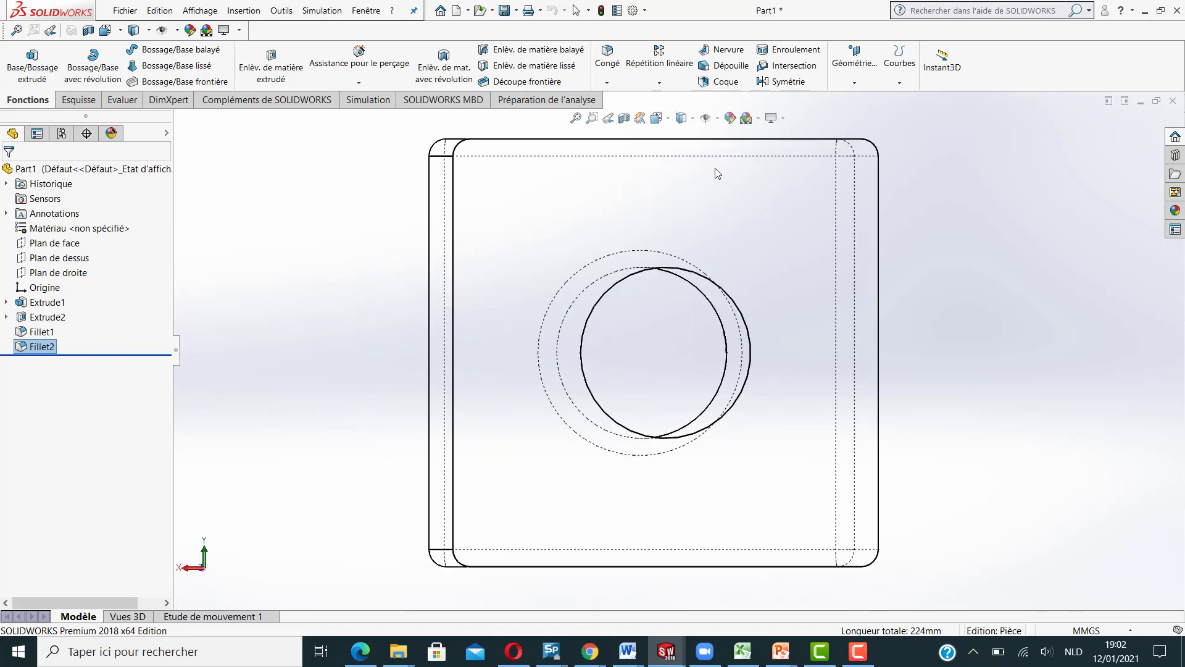
pyautogui.click(592, 197)
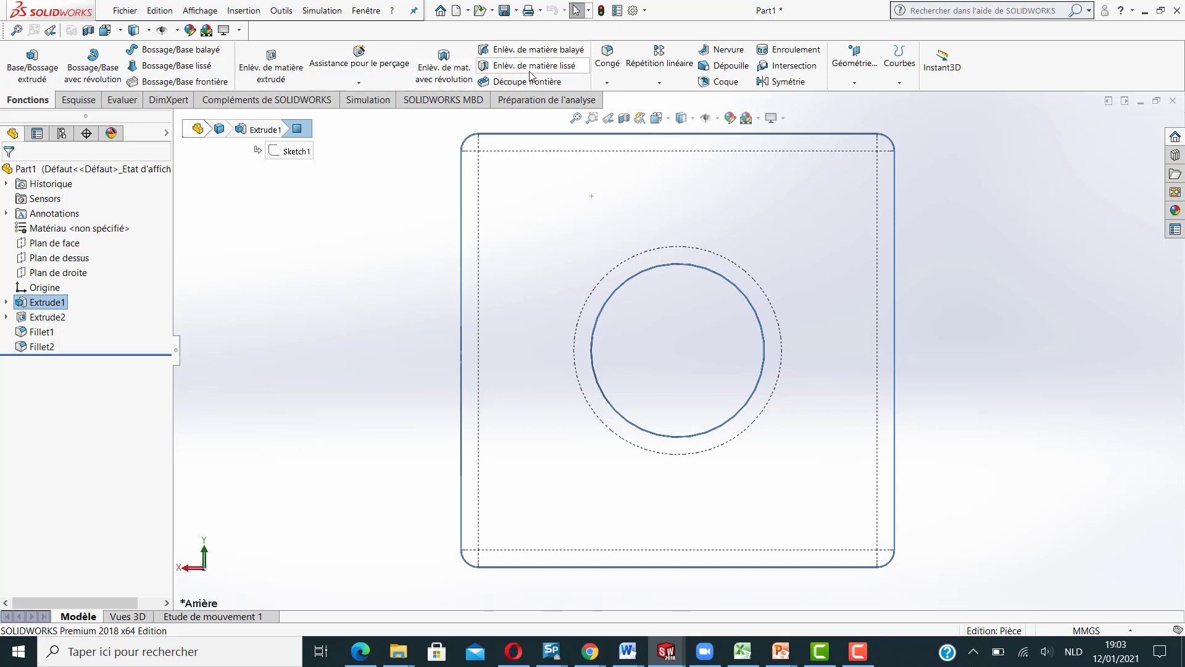
pyautogui.click(726, 82)
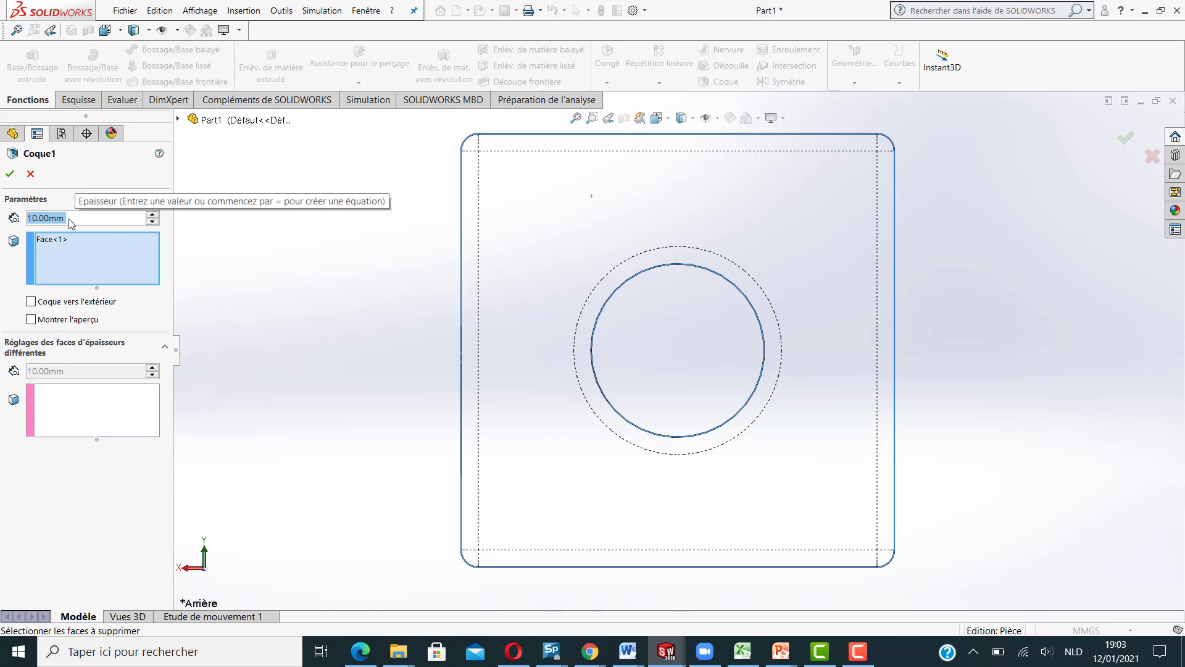
pyautogui.write('2')
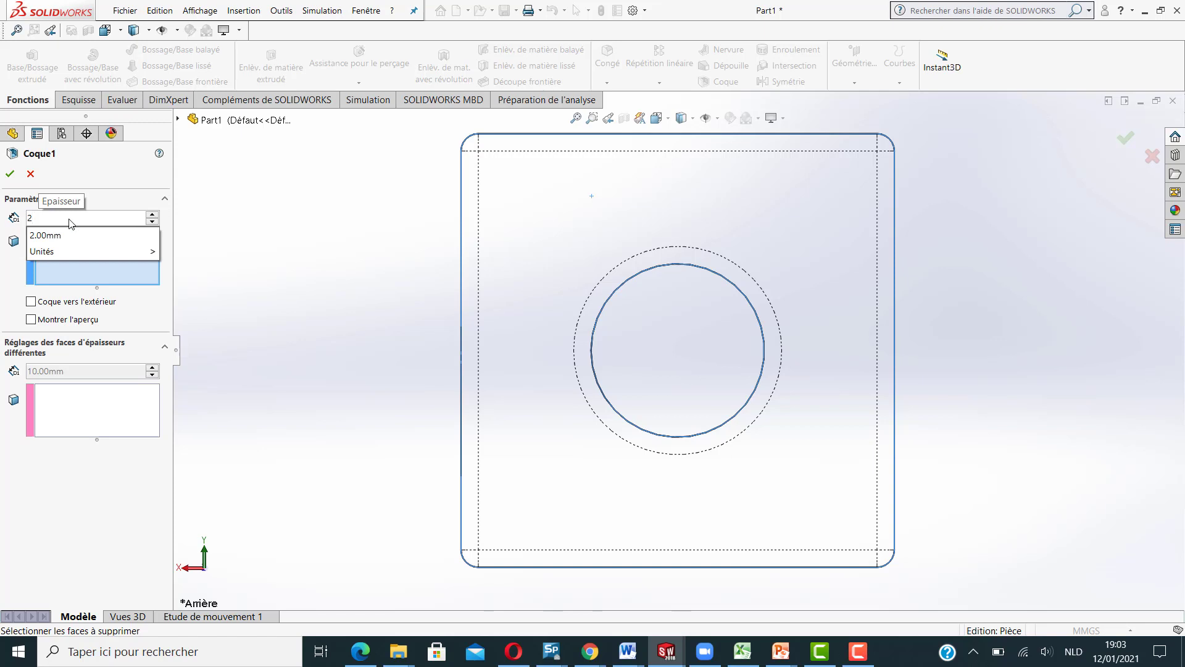
pyautogui.press('Return')
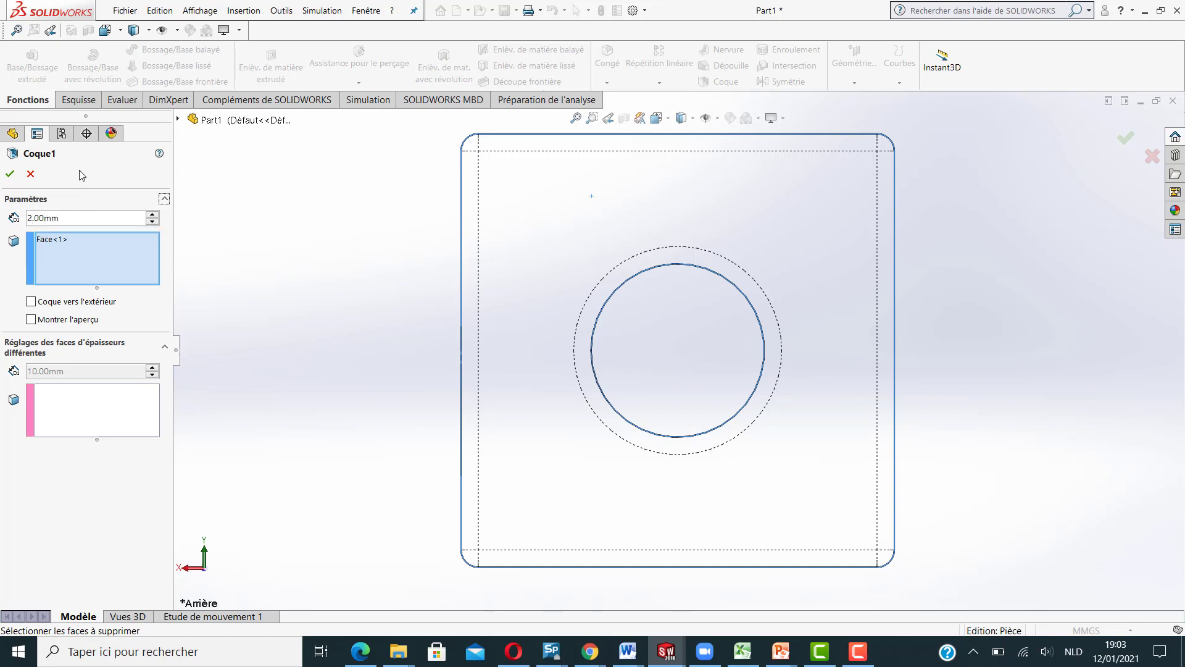
pyautogui.click(11, 174)
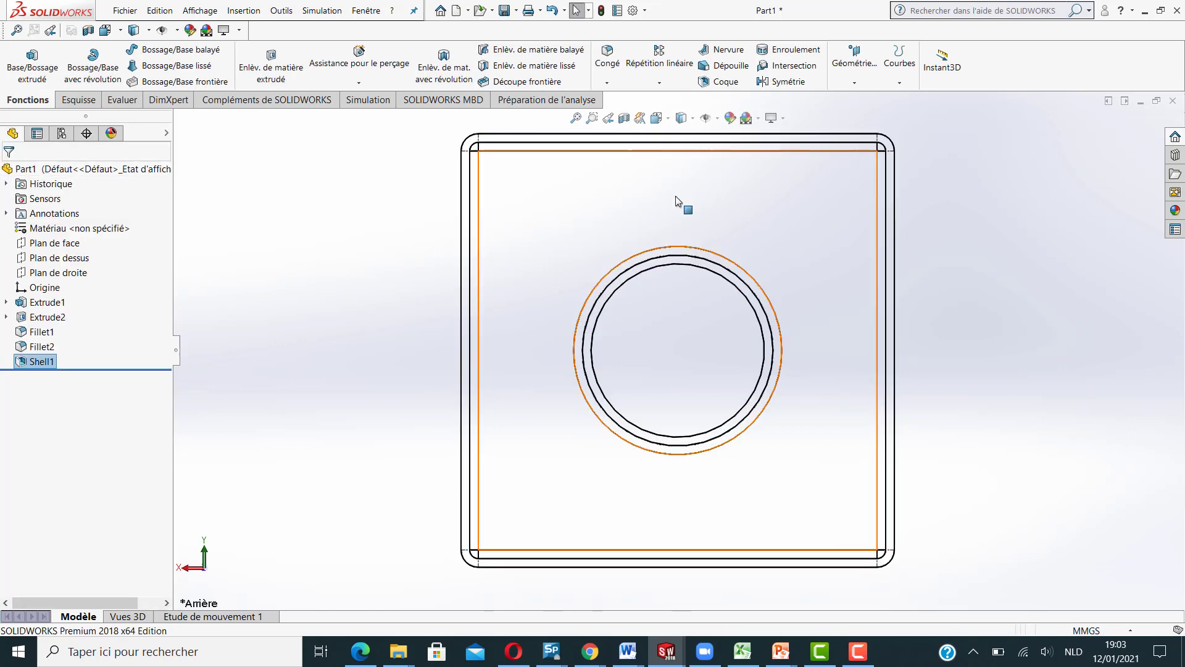
# Show the part in isometric orientation with the shaded-with-edges display style.
pyautogui.click(657, 119)
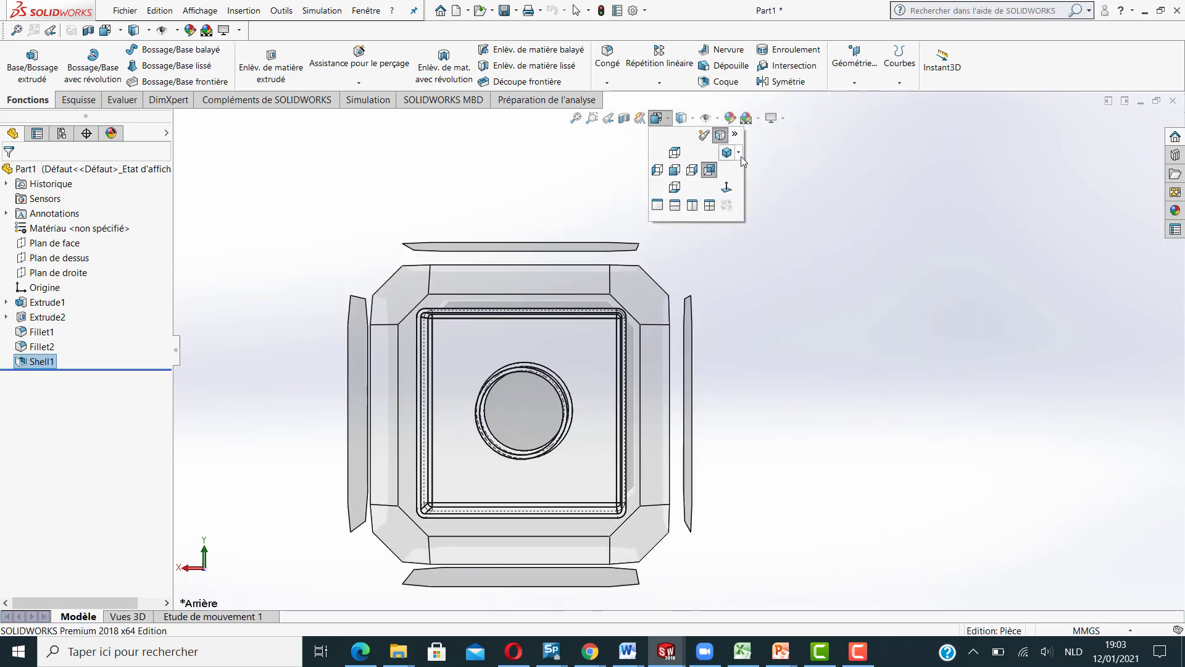
pyautogui.click(740, 155)
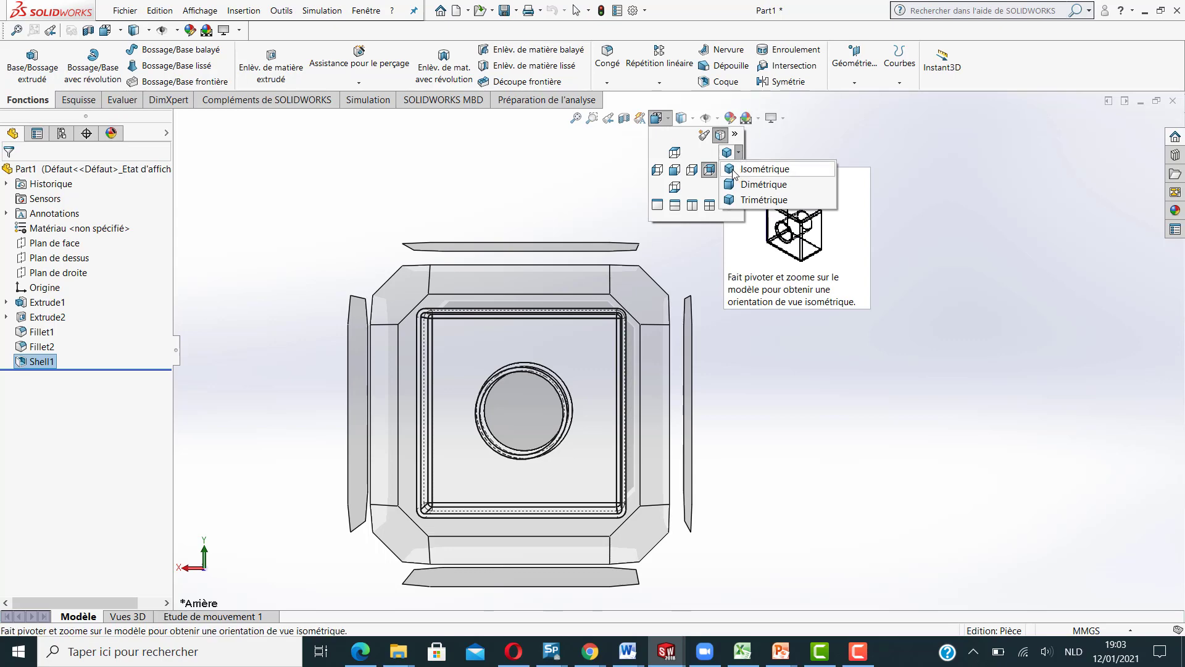
pyautogui.click(734, 172)
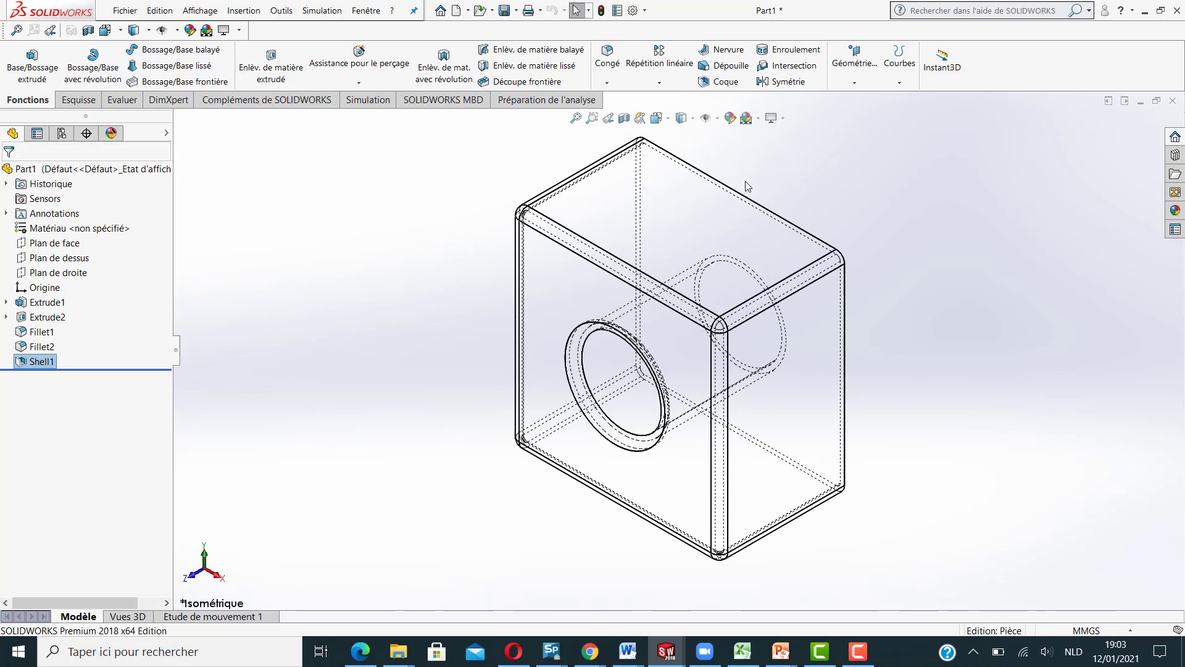
pyautogui.click(682, 118)
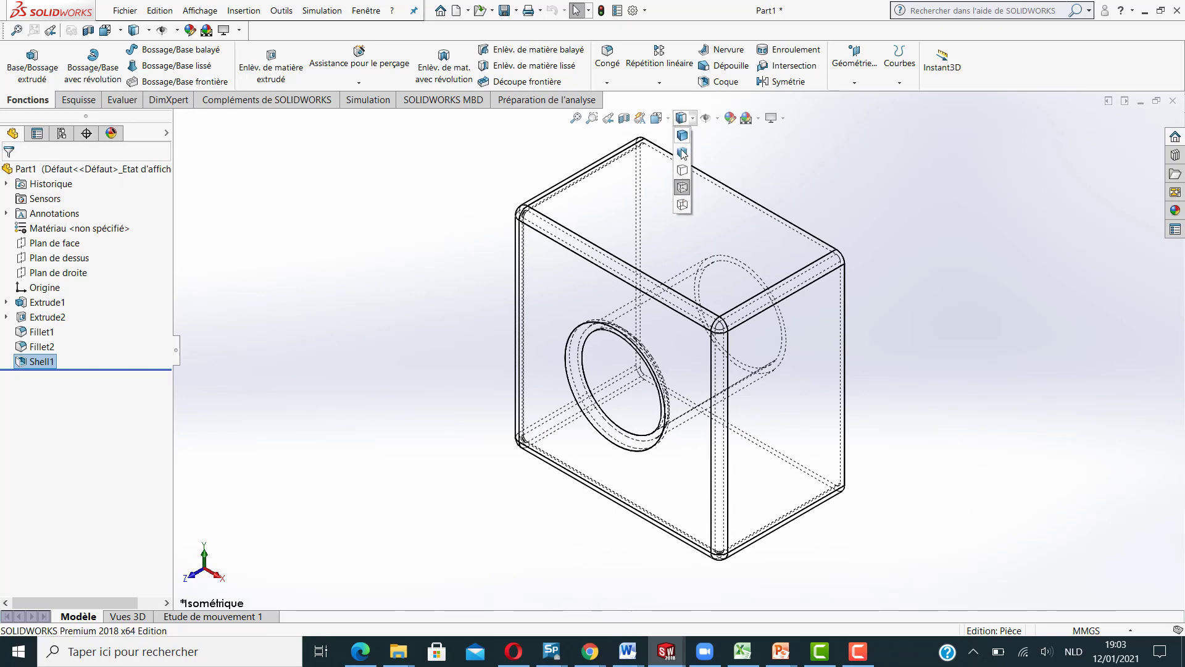
pyautogui.click(682, 135)
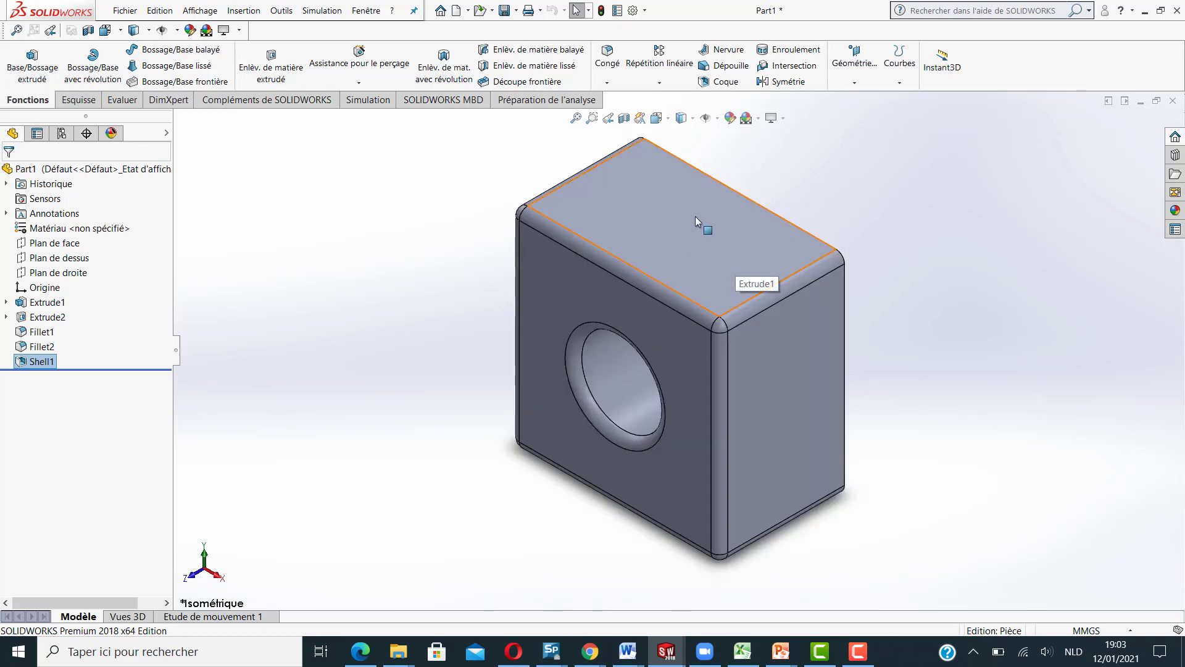
# Rotate the model with the Rotation tool to examine the shelled block from another angle.
pyautogui.click(727, 239)
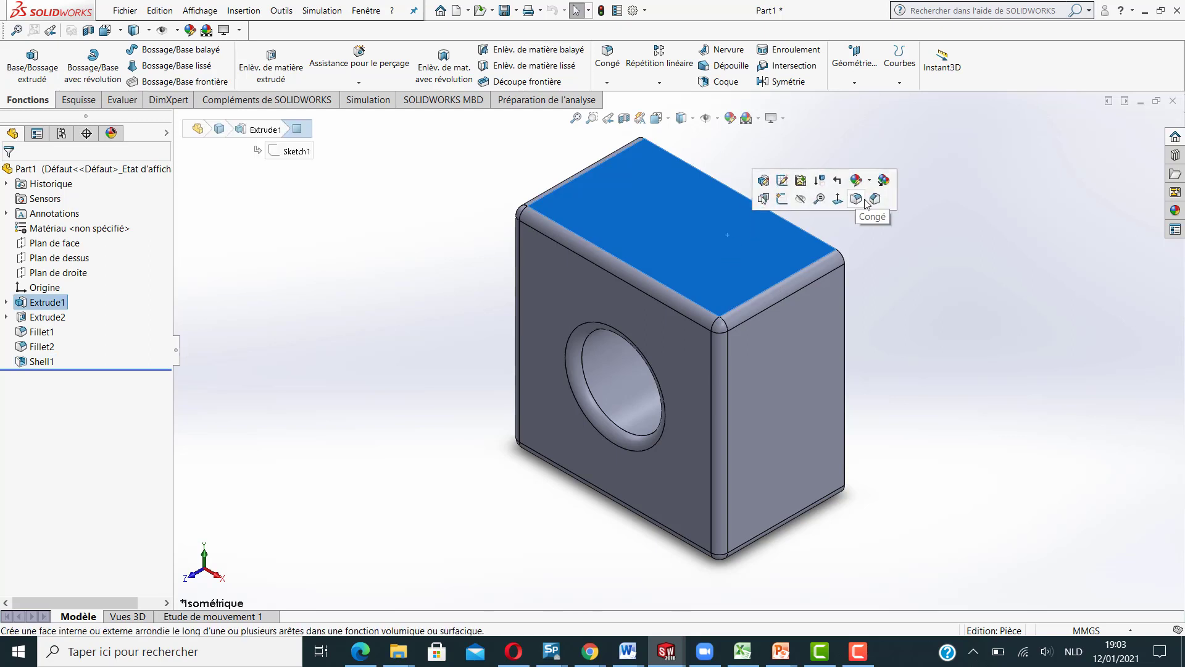
pyautogui.click(921, 220)
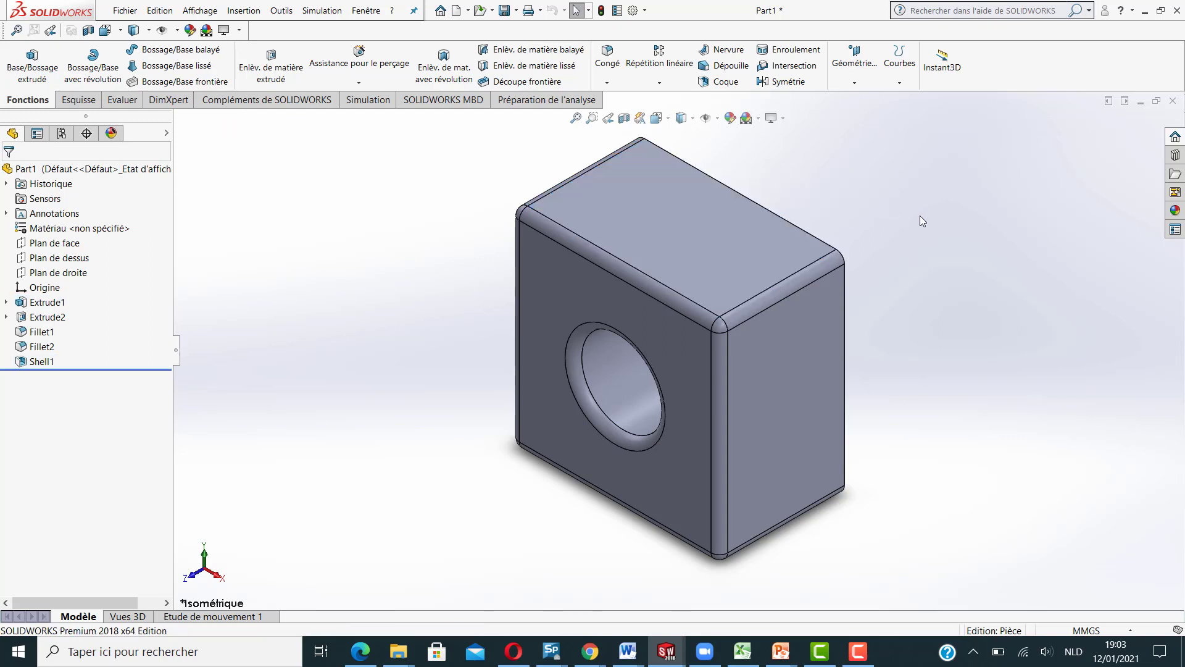
pyautogui.click(190, 11)
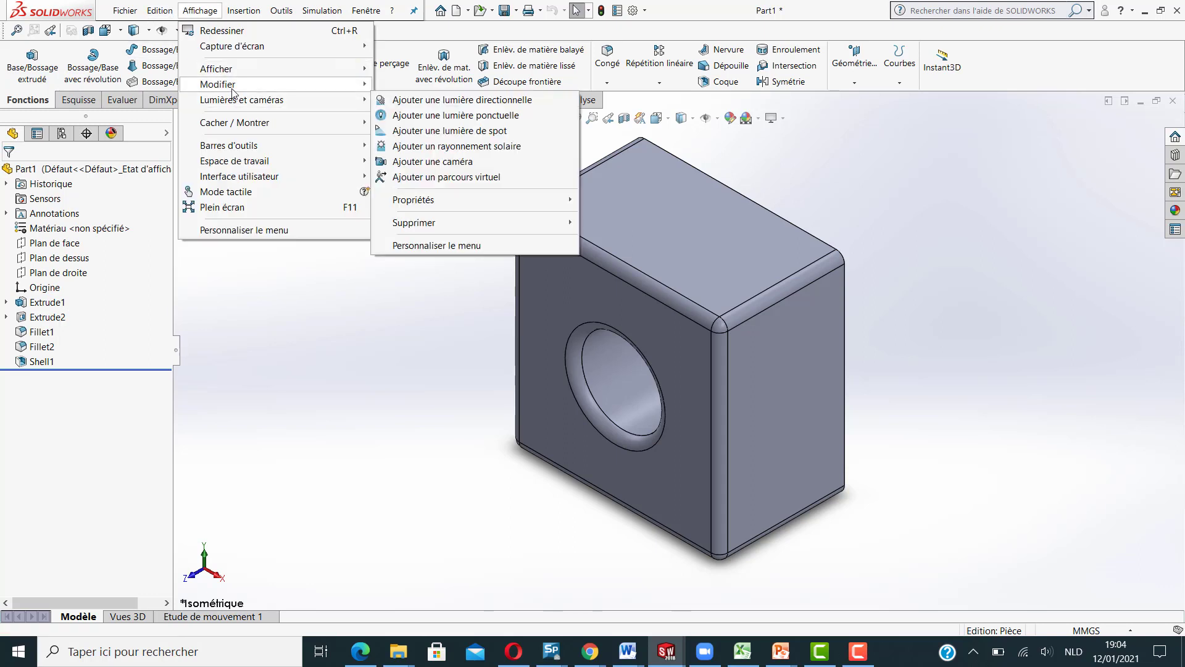
pyautogui.moveTo(232, 89)
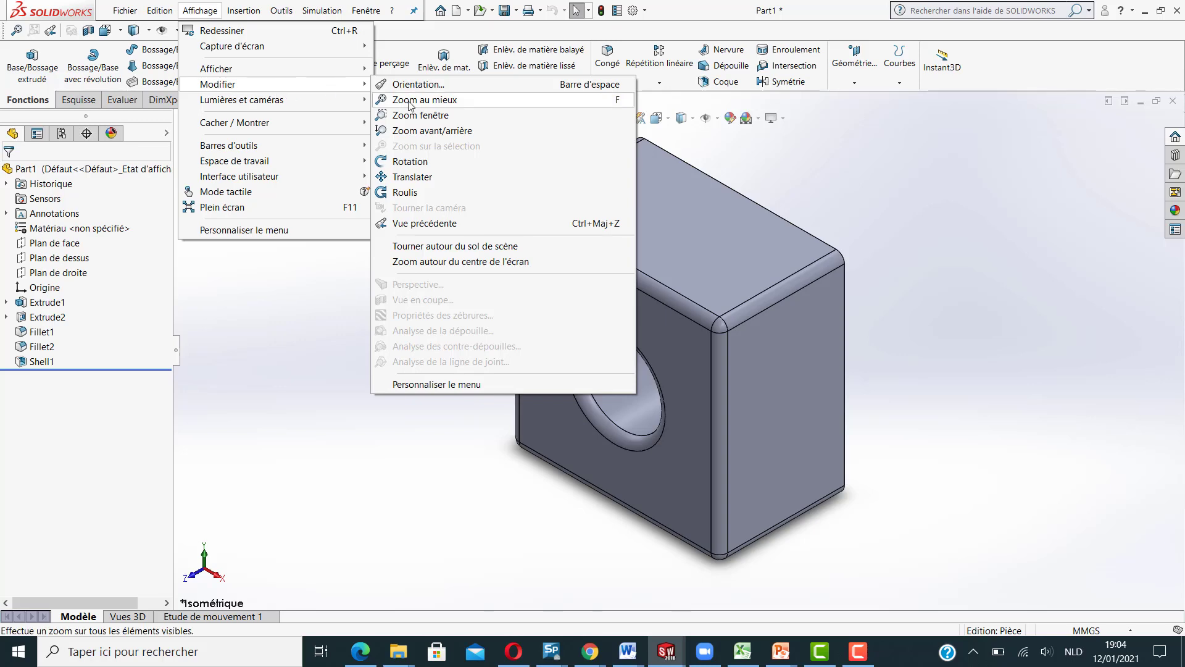
pyautogui.click(415, 161)
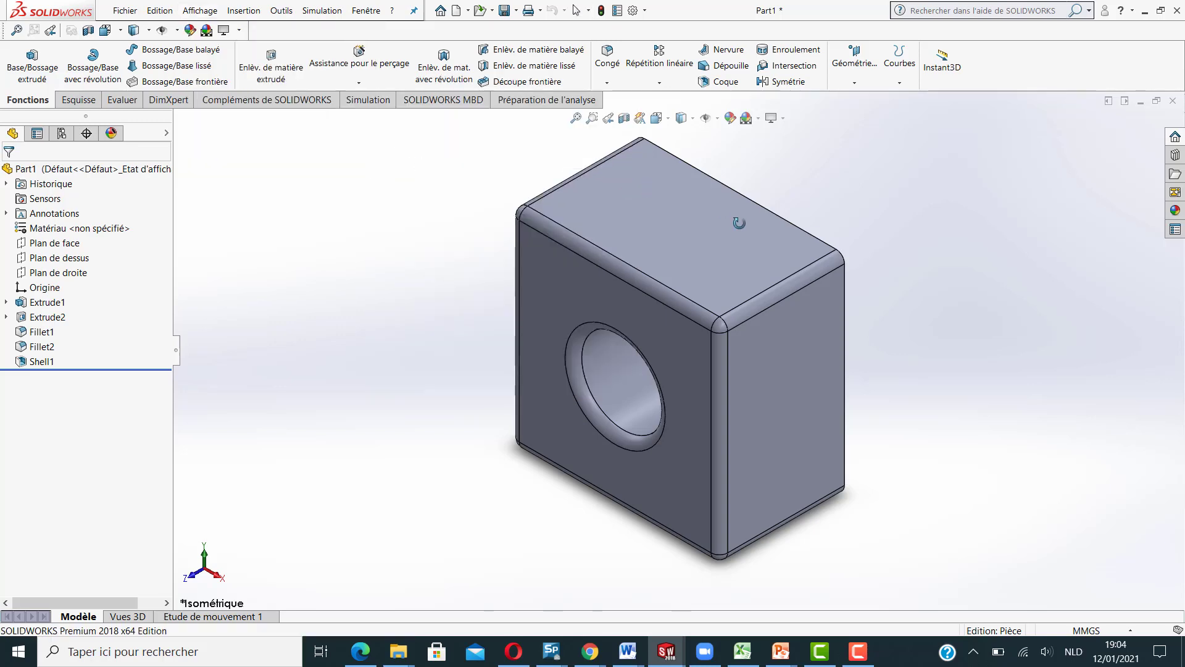
pyautogui.moveTo(759, 291); pyautogui.dragTo(565, 305)
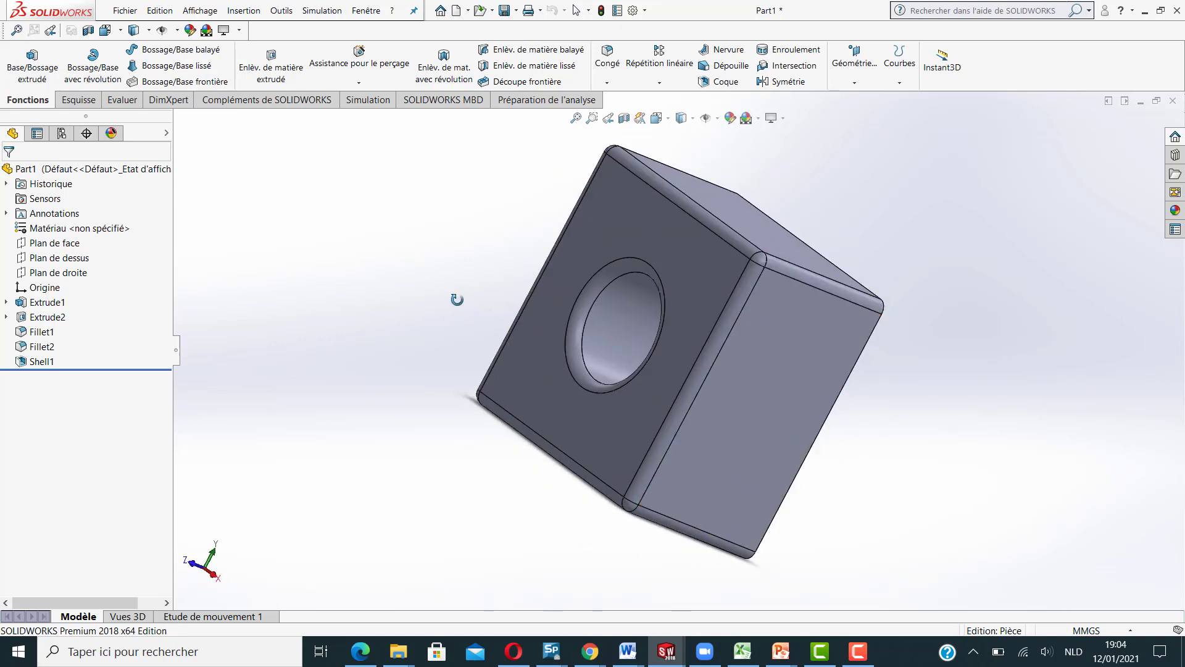
# Save the part as DEBUT in the EXERCICES folder, keeping the Pièce (*.prt;*.sldprt) file type.
pyautogui.click(132, 13)
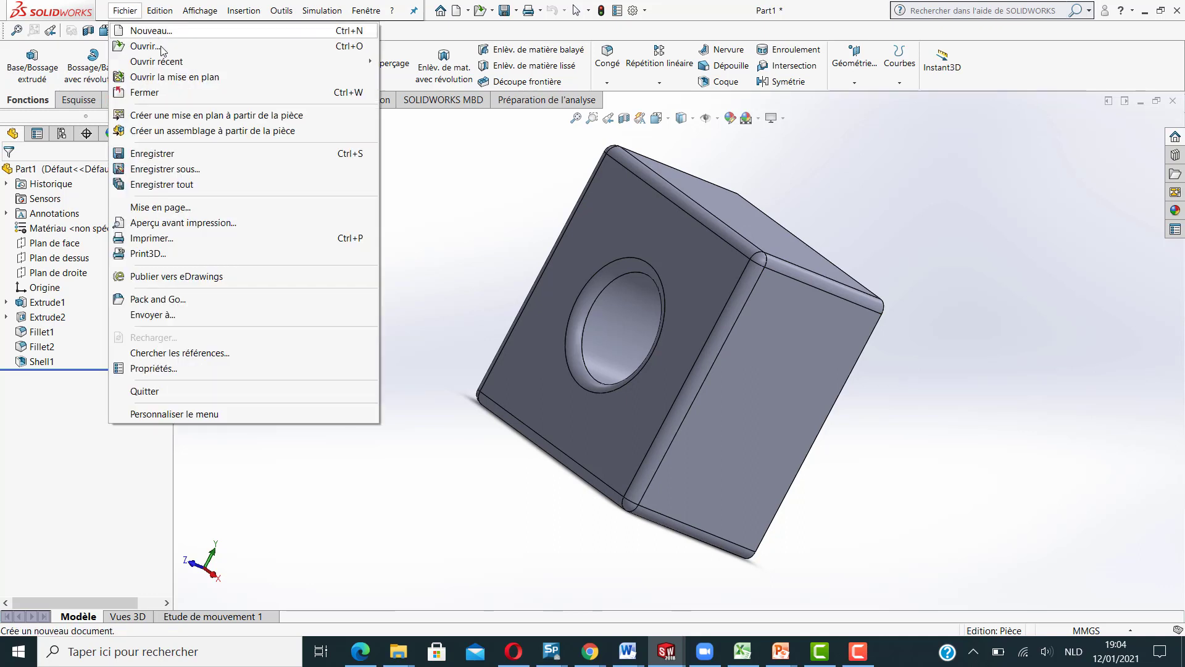
pyautogui.click(165, 169)
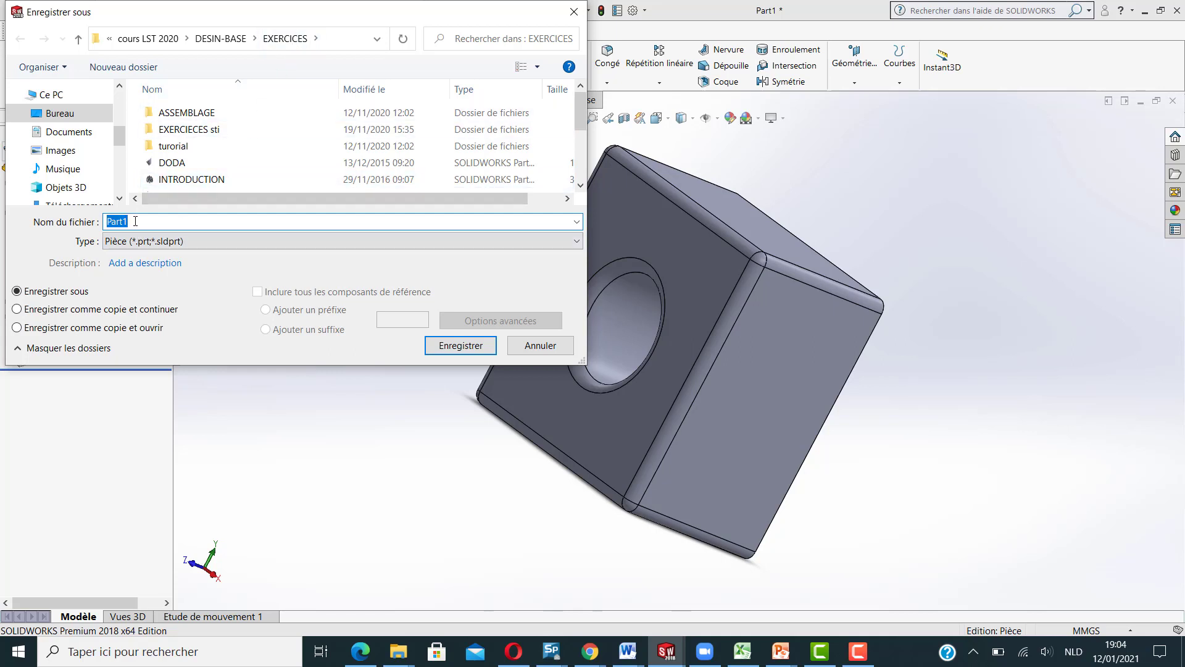
pyautogui.write('E')
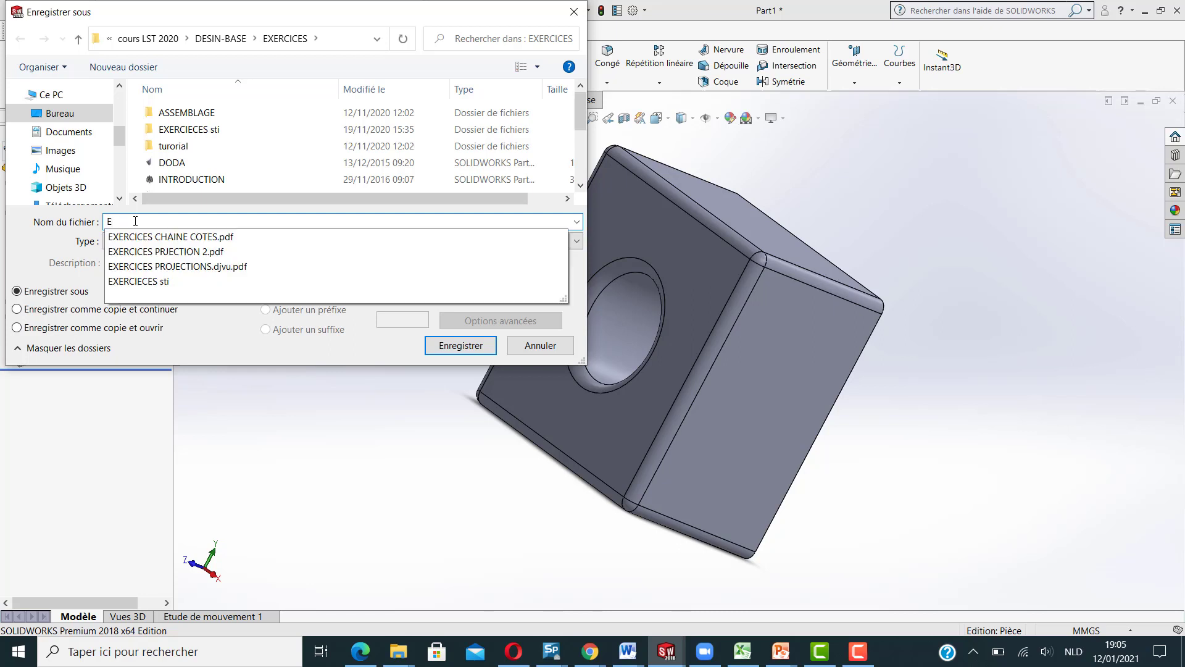
pyautogui.press('BackSpace')
pyautogui.write('DEBUT')
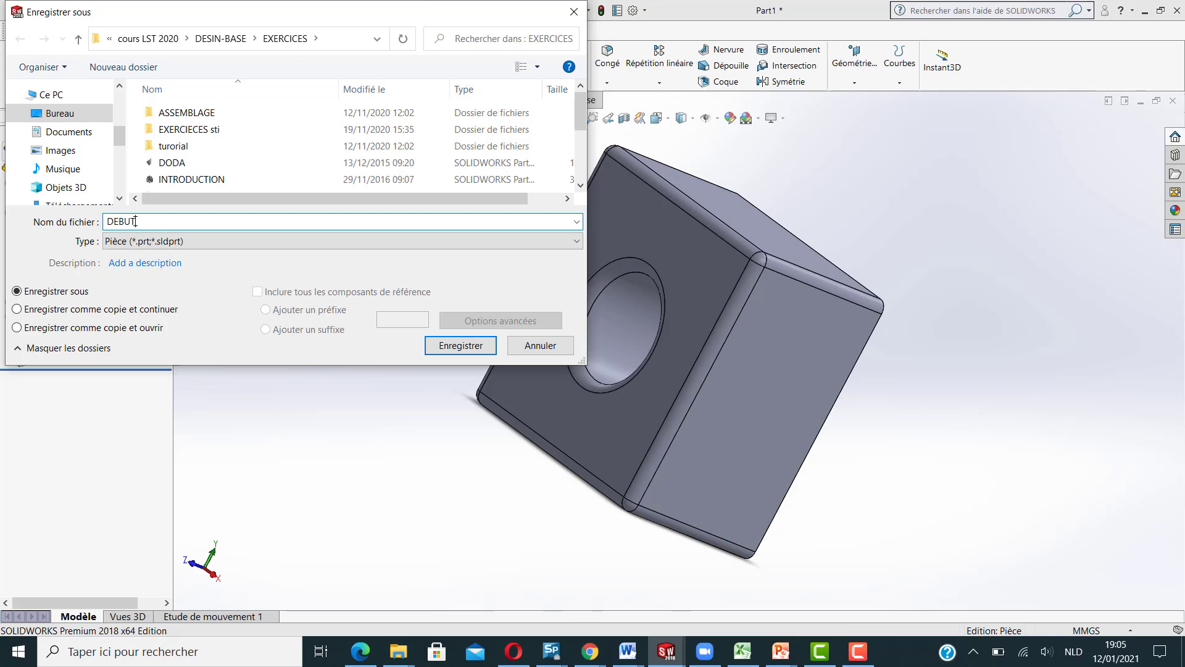
pyautogui.click(460, 345)
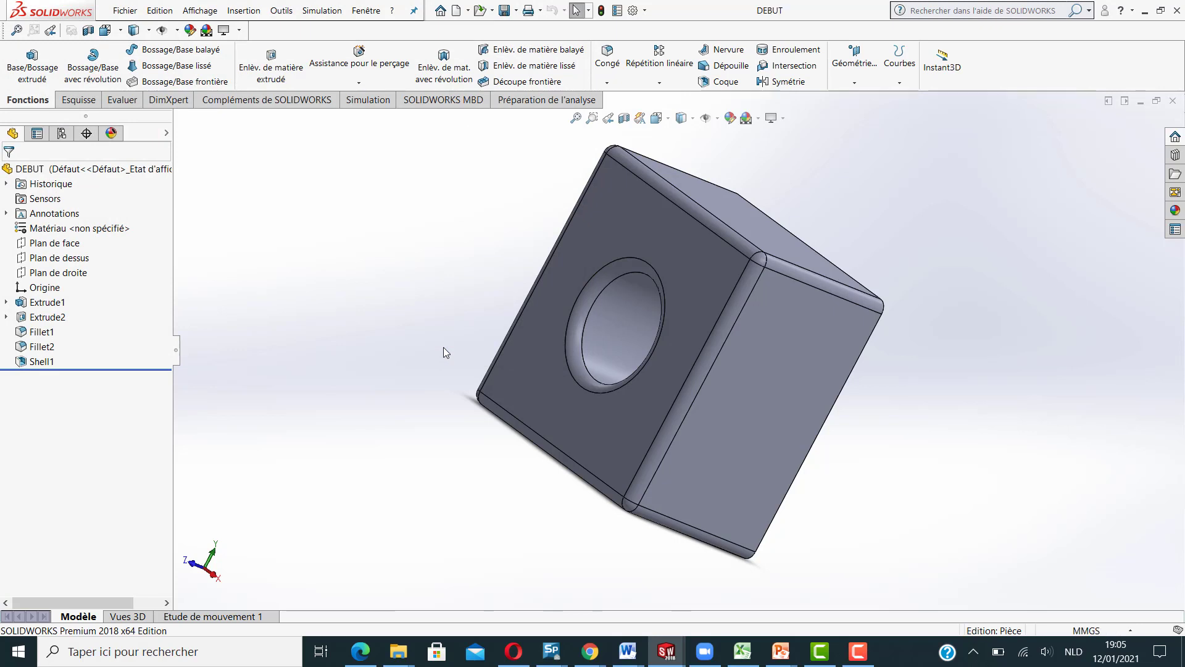
pyautogui.click(576, 118)
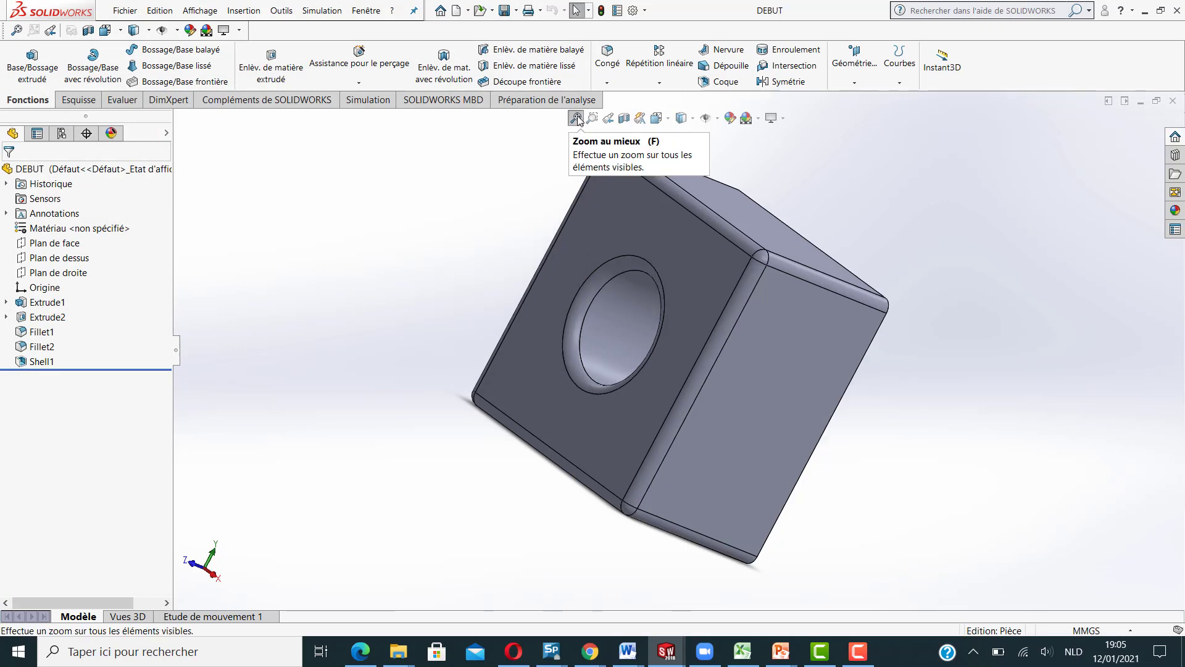
# Show the part in the isometric view (Isométrique) and in the front view (Face).
pyautogui.click(673, 120)
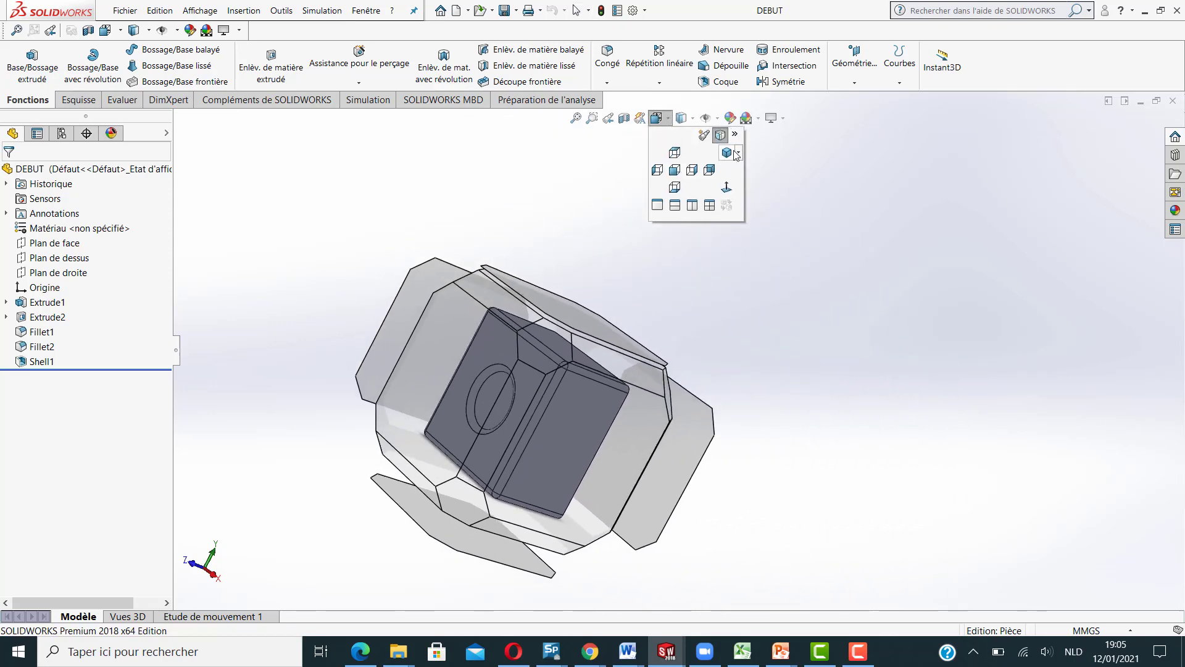
pyautogui.click(739, 154)
pyautogui.click(750, 170)
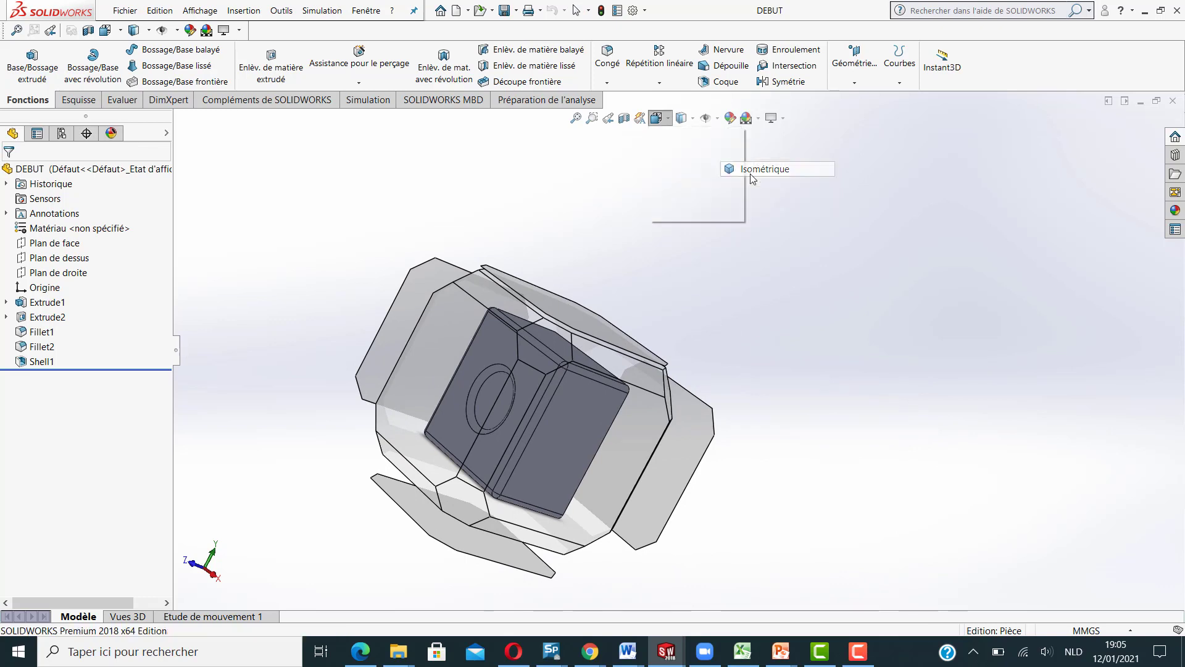
pyautogui.click(668, 118)
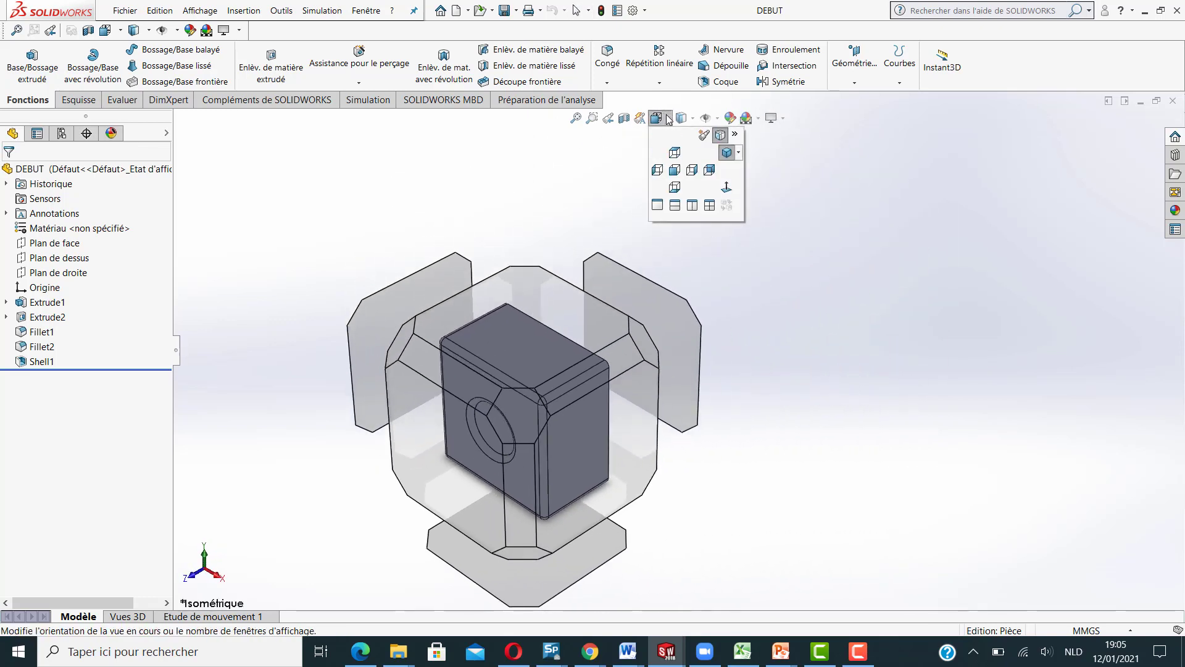
pyautogui.click(674, 170)
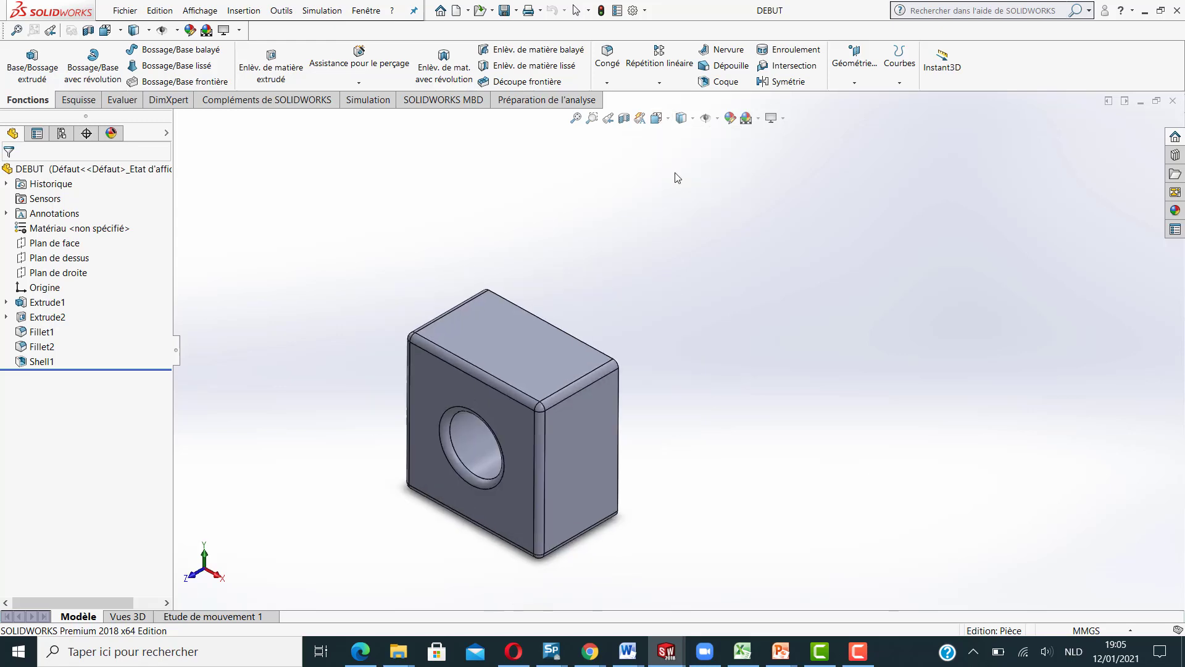
# Examine the part in the standard left, right, top and bottom views (Gauche, Droite, Dessus, Dessous).
pyautogui.click(668, 118)
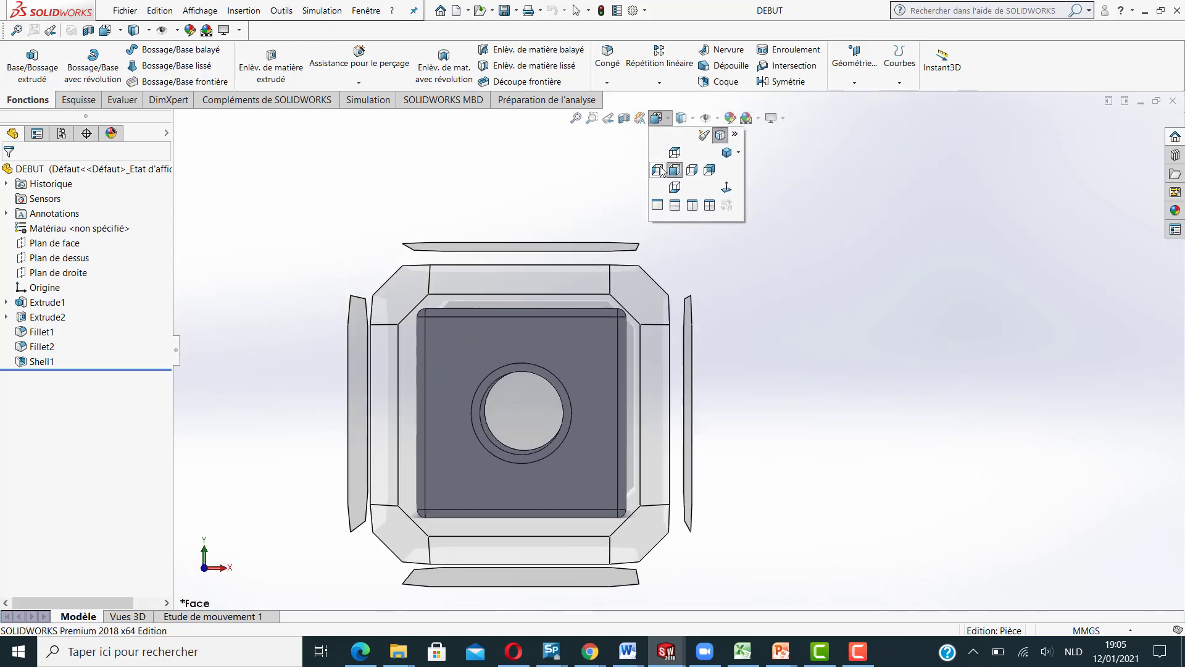
pyautogui.click(658, 170)
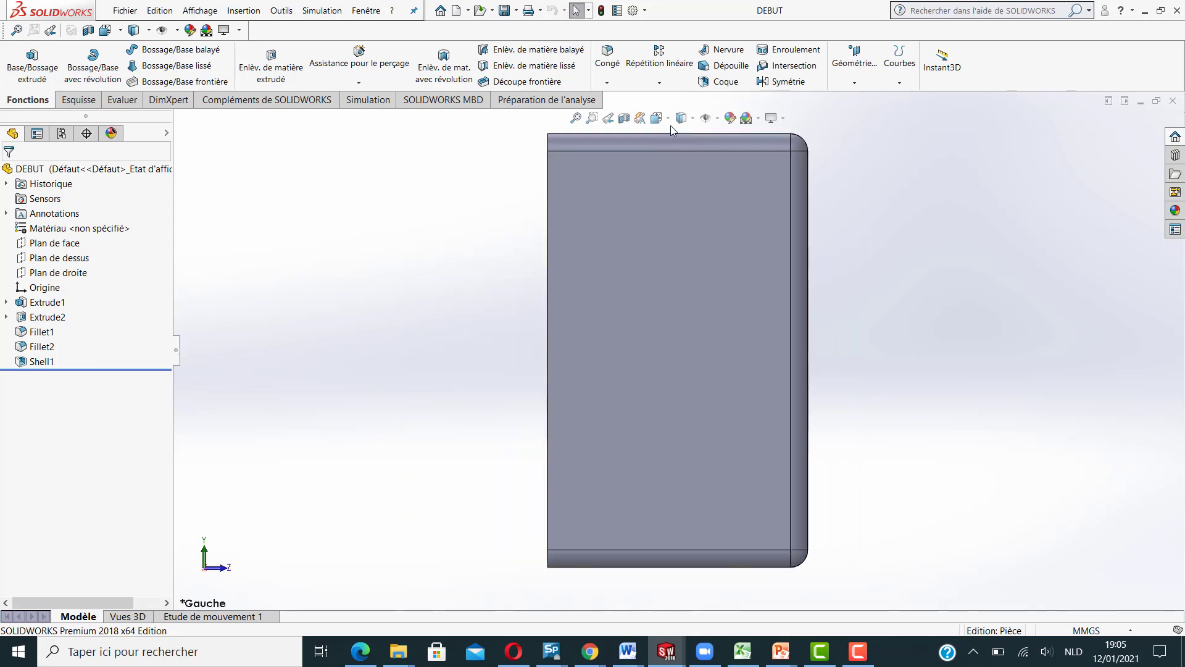
pyautogui.click(669, 121)
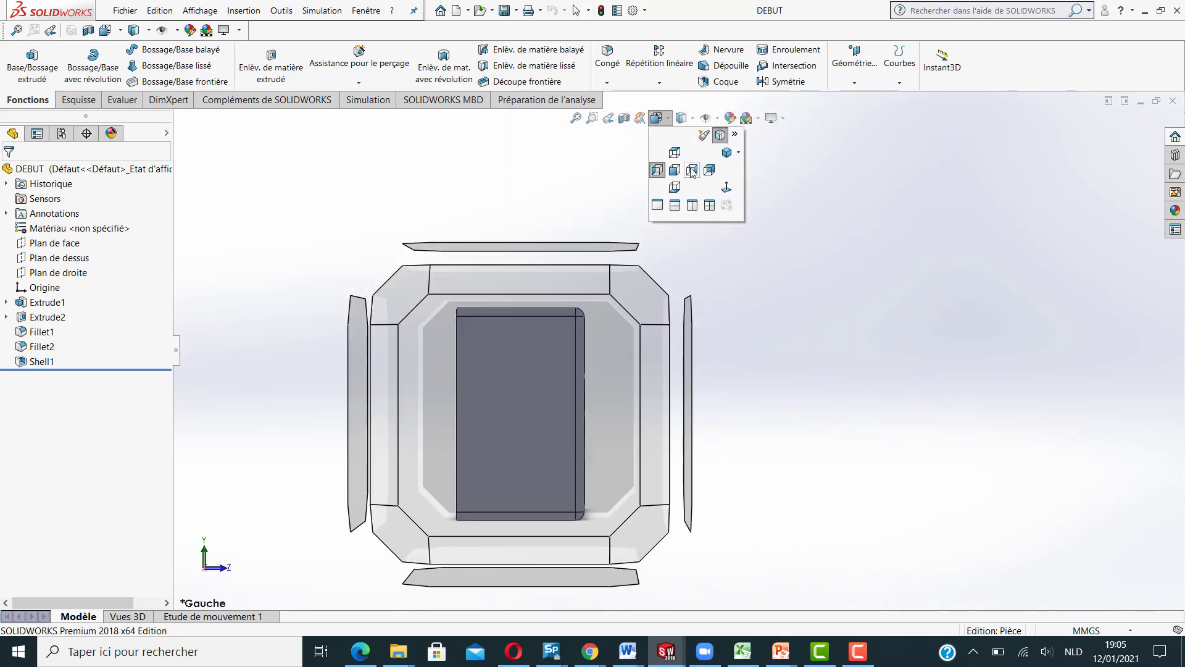
pyautogui.click(692, 170)
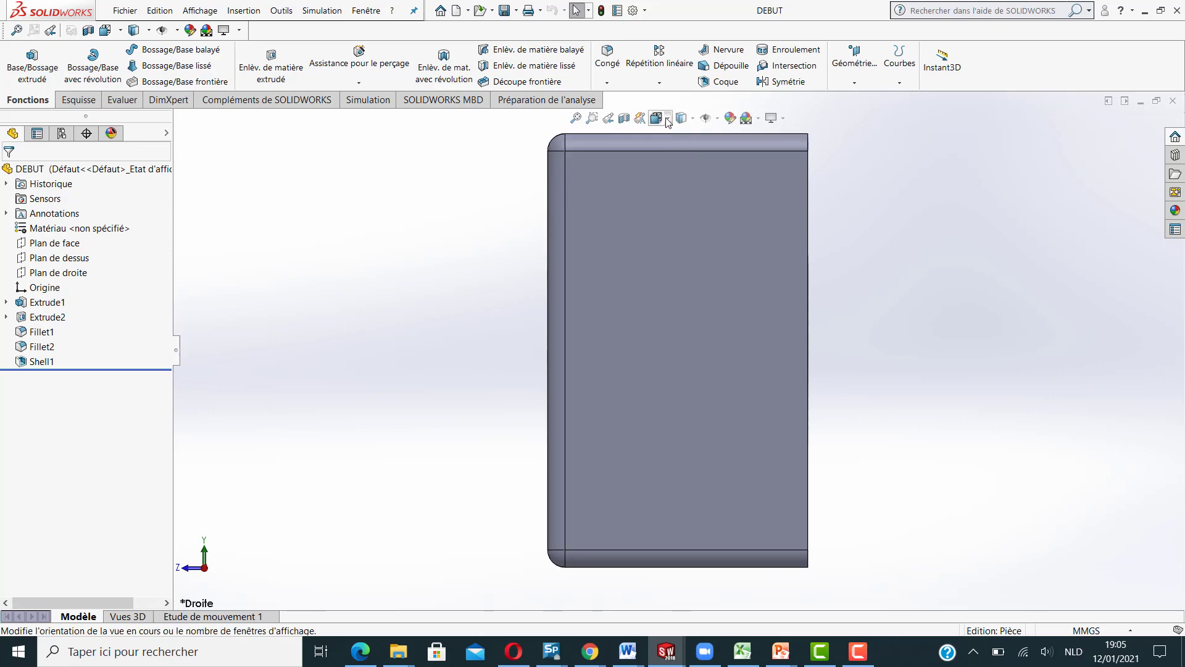
pyautogui.click(668, 122)
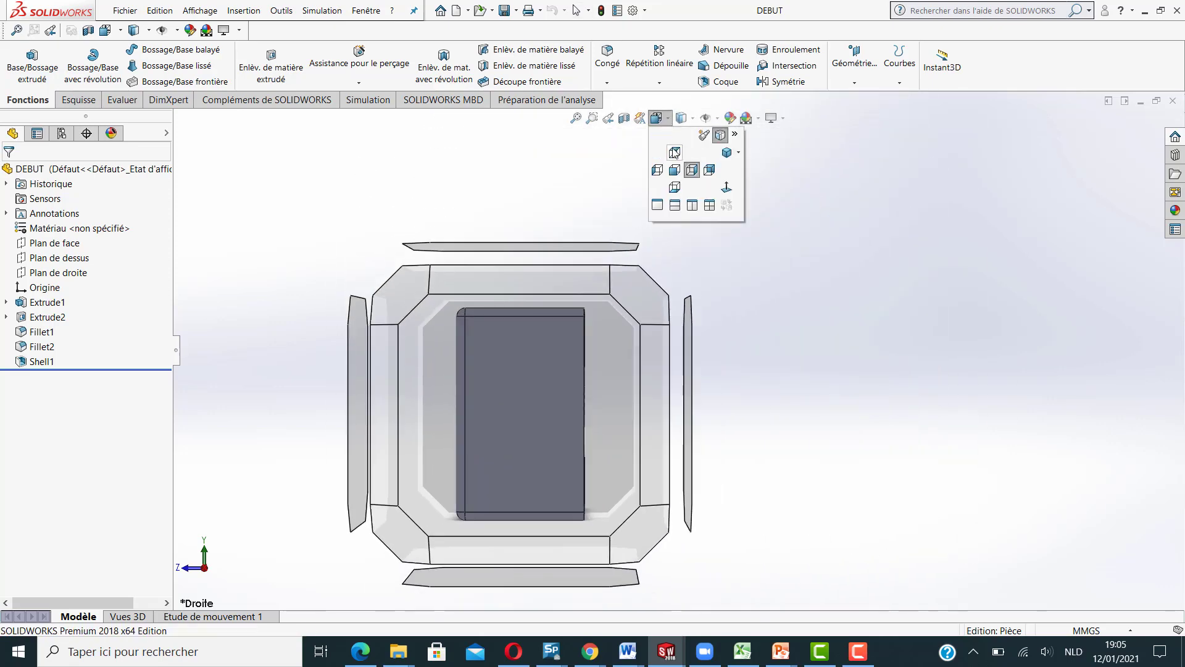
pyautogui.click(674, 153)
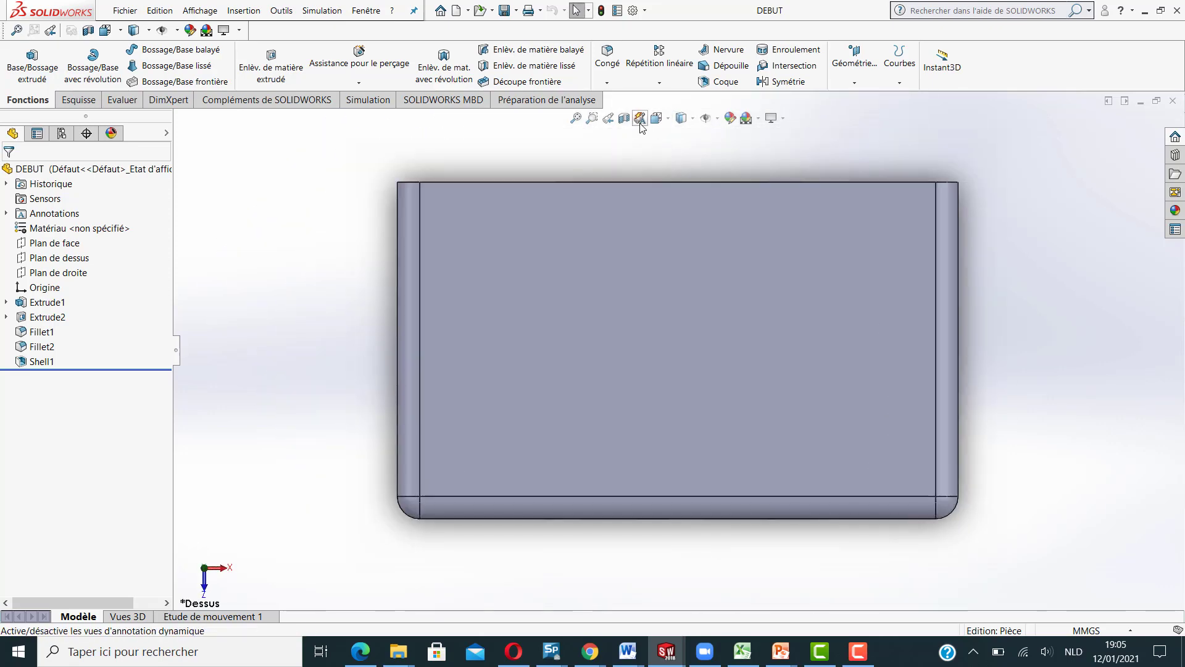
pyautogui.click(663, 122)
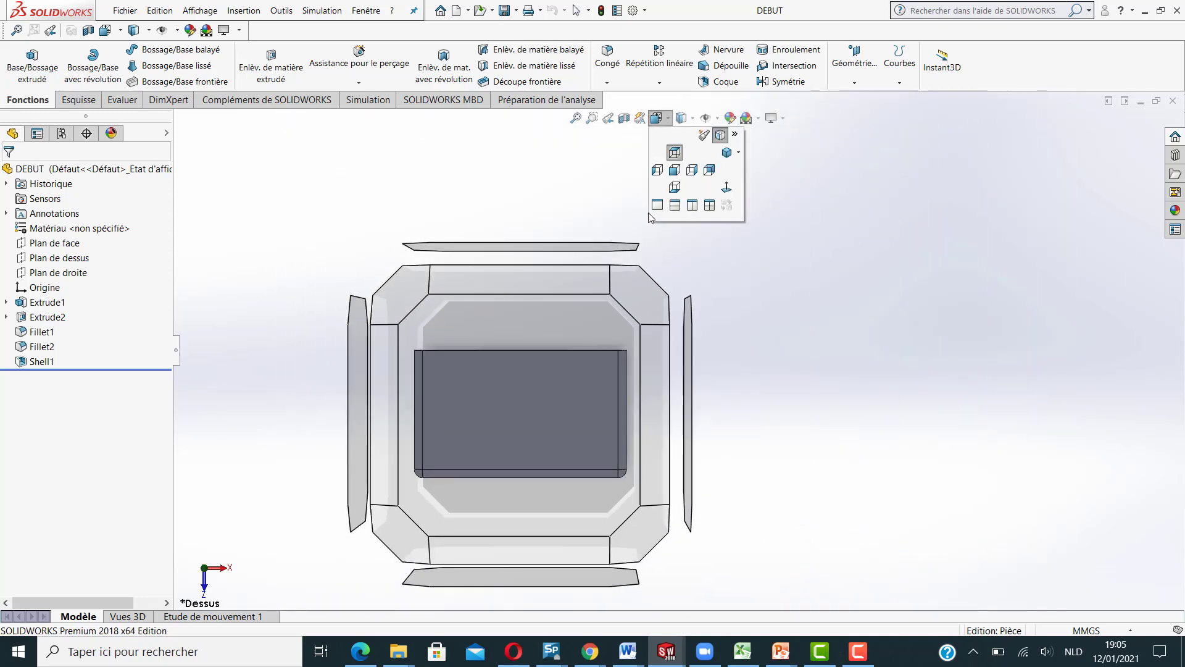
pyautogui.click(674, 187)
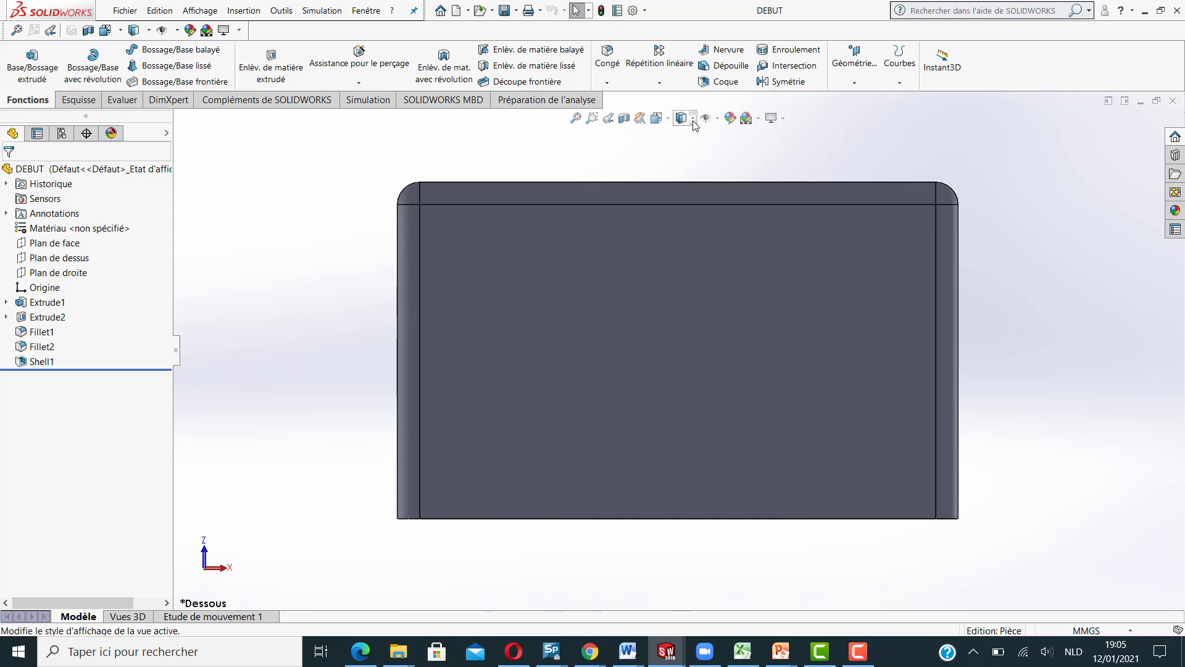
# Compare the hidden-lines-visible, wireframe and hidden-lines-removed display styles on the bottom view of the part.
pyautogui.click(694, 122)
pyautogui.click(686, 193)
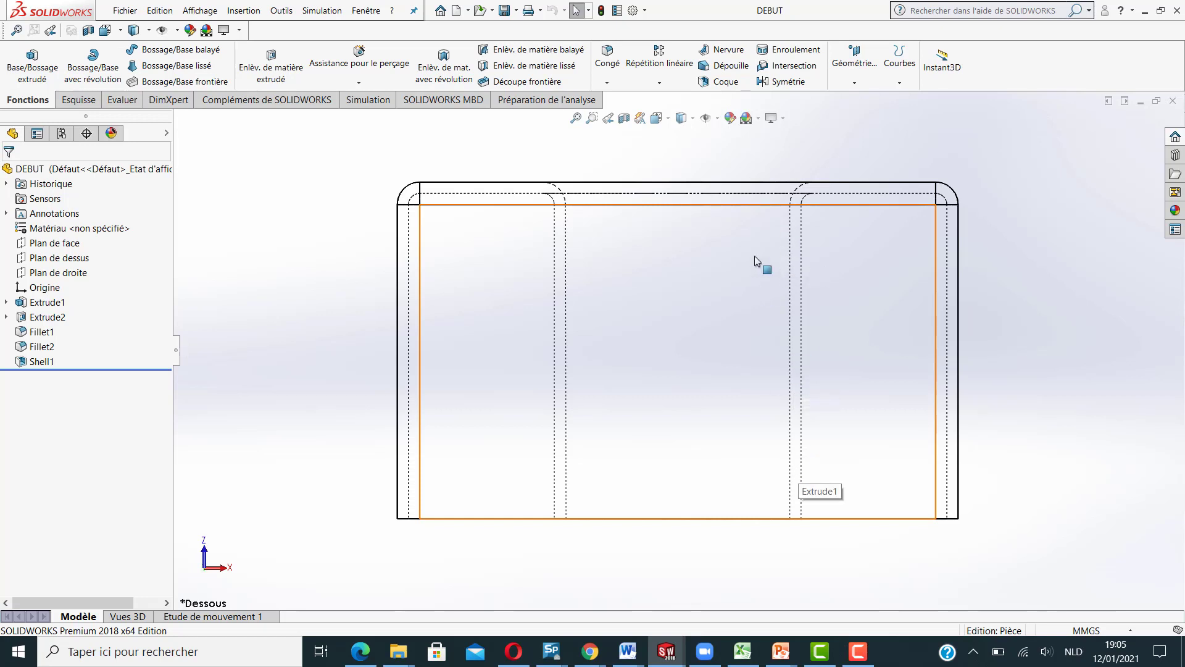
pyautogui.click(694, 119)
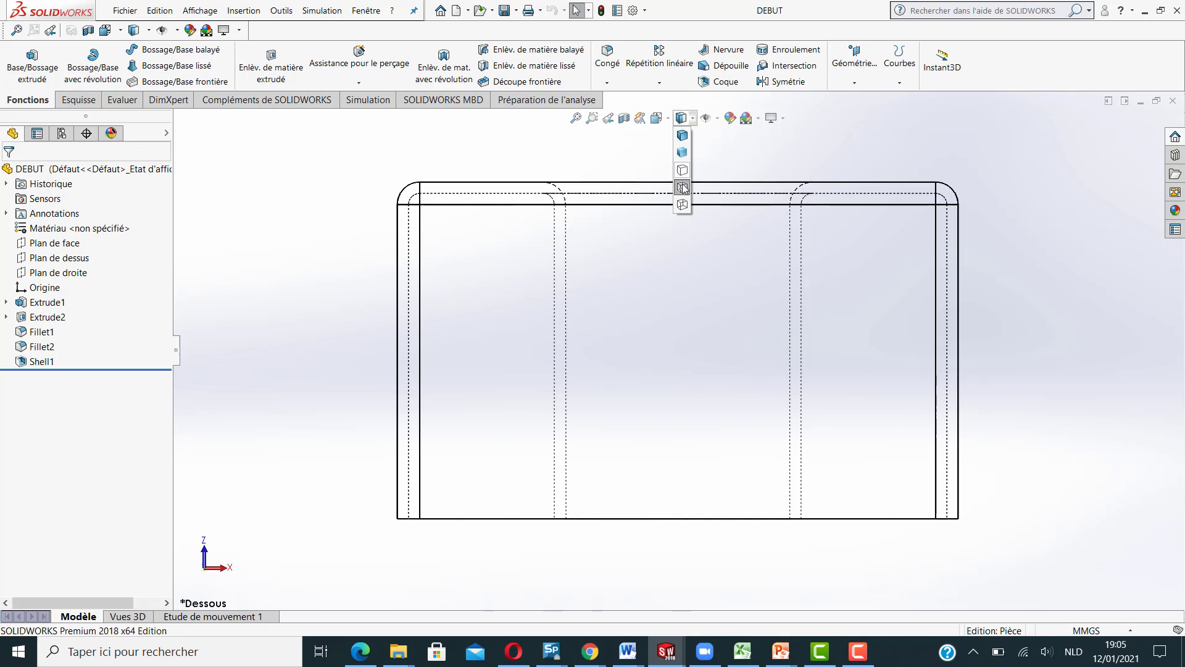
pyautogui.click(682, 205)
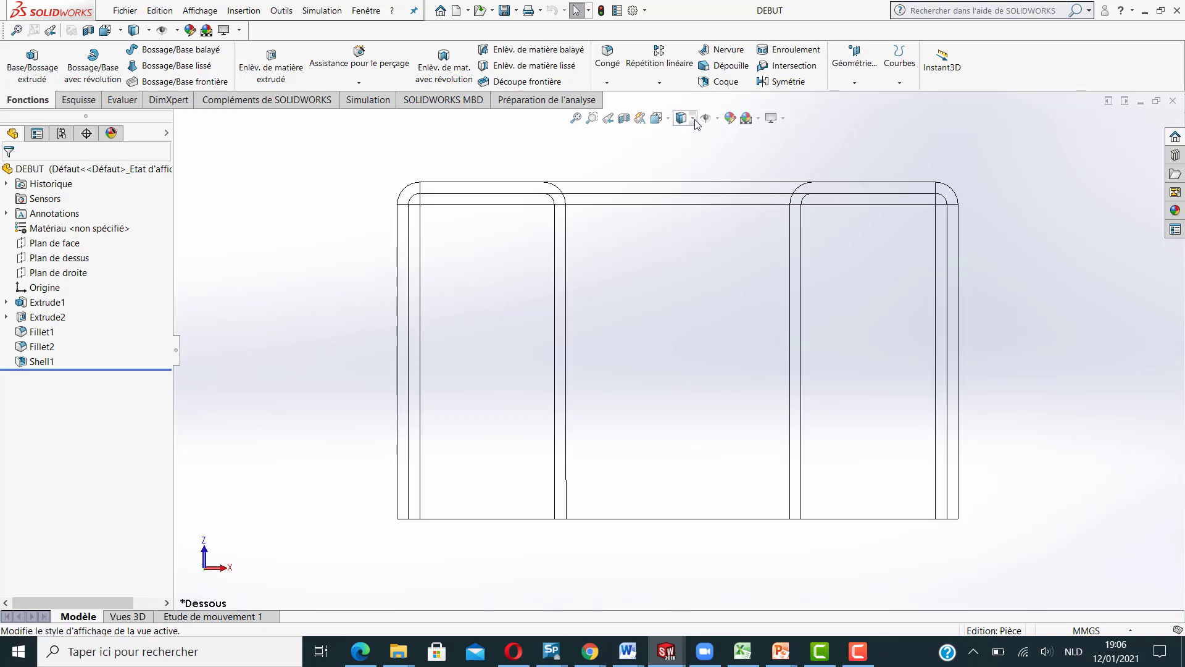
pyautogui.click(694, 118)
pyautogui.click(682, 189)
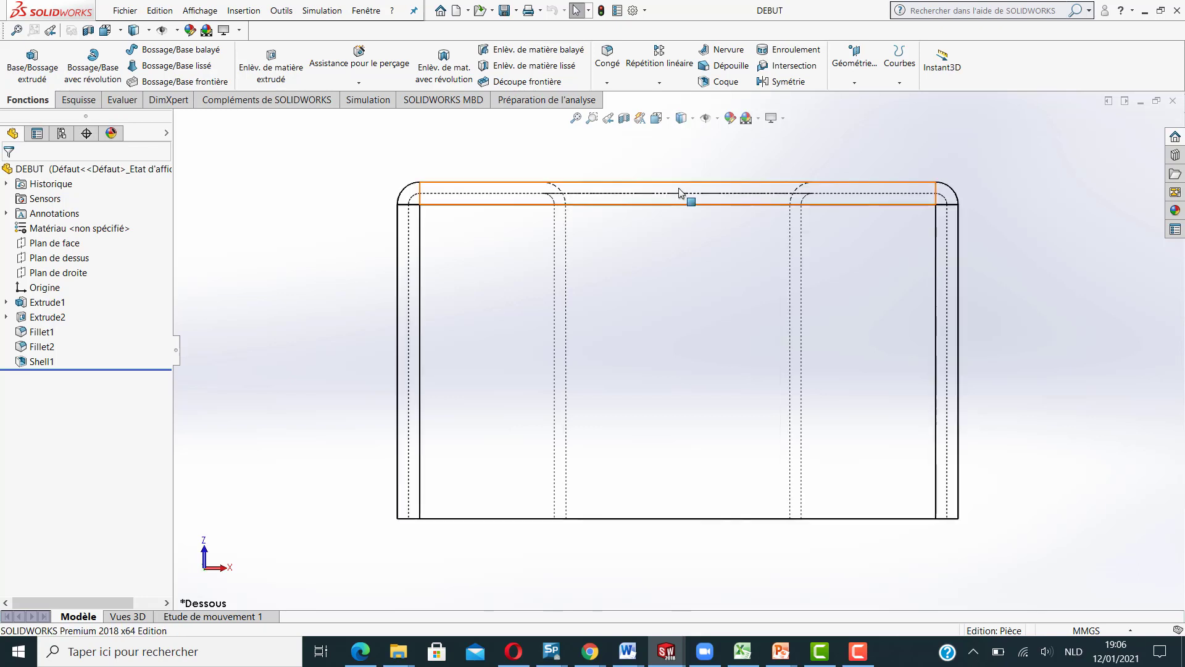
pyautogui.click(695, 120)
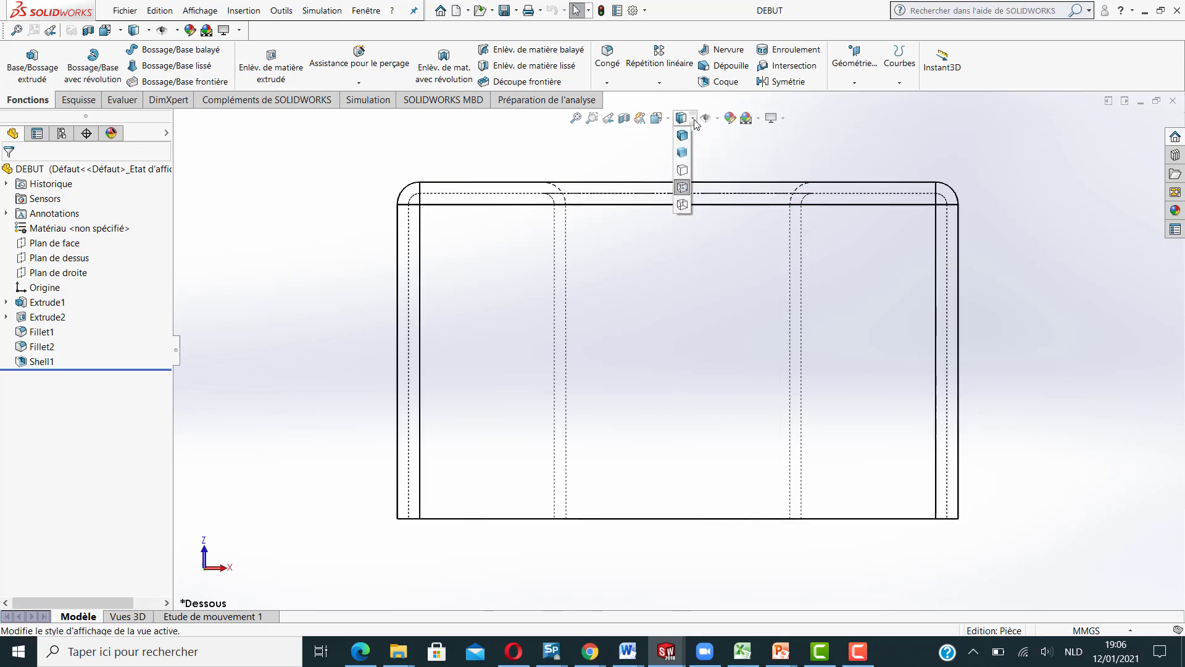
pyautogui.click(682, 171)
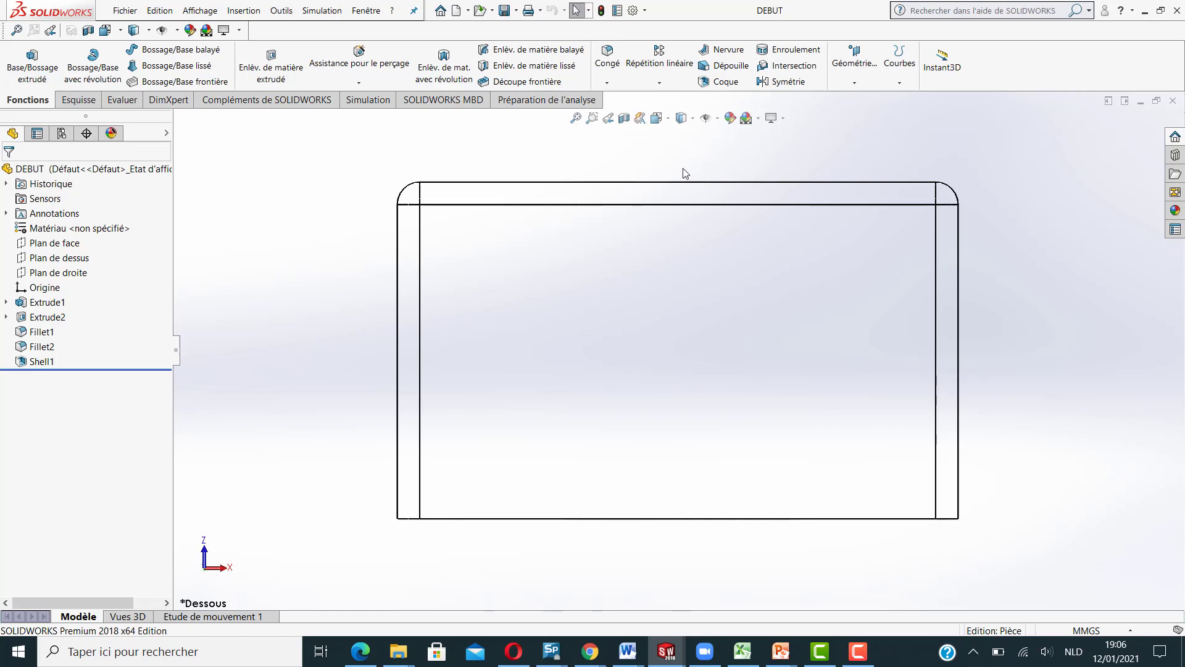
# Restore the shaded-with-edges display style and return the part to the isometric view.
pyautogui.click(694, 119)
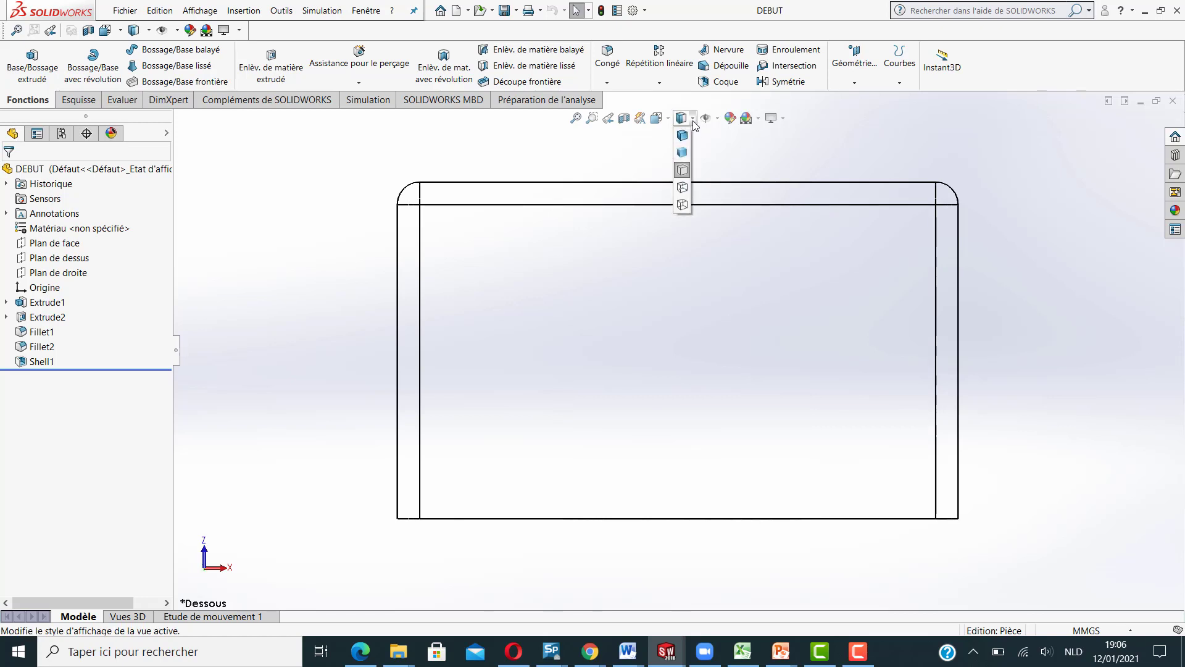
pyautogui.click(688, 136)
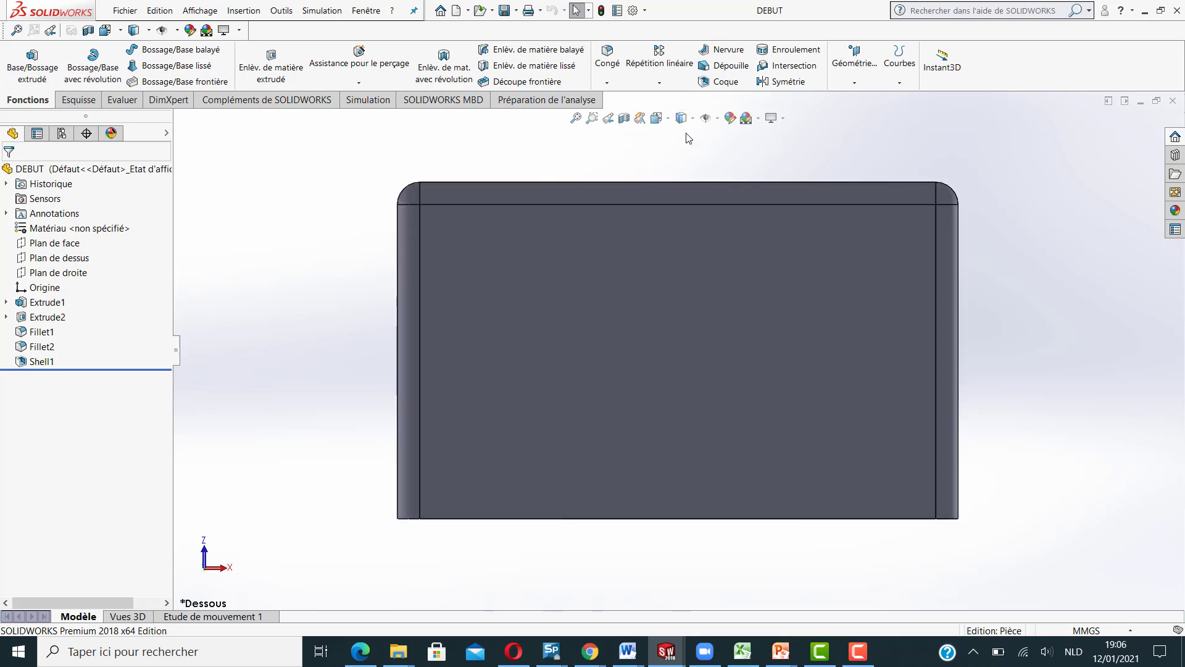
pyautogui.click(666, 119)
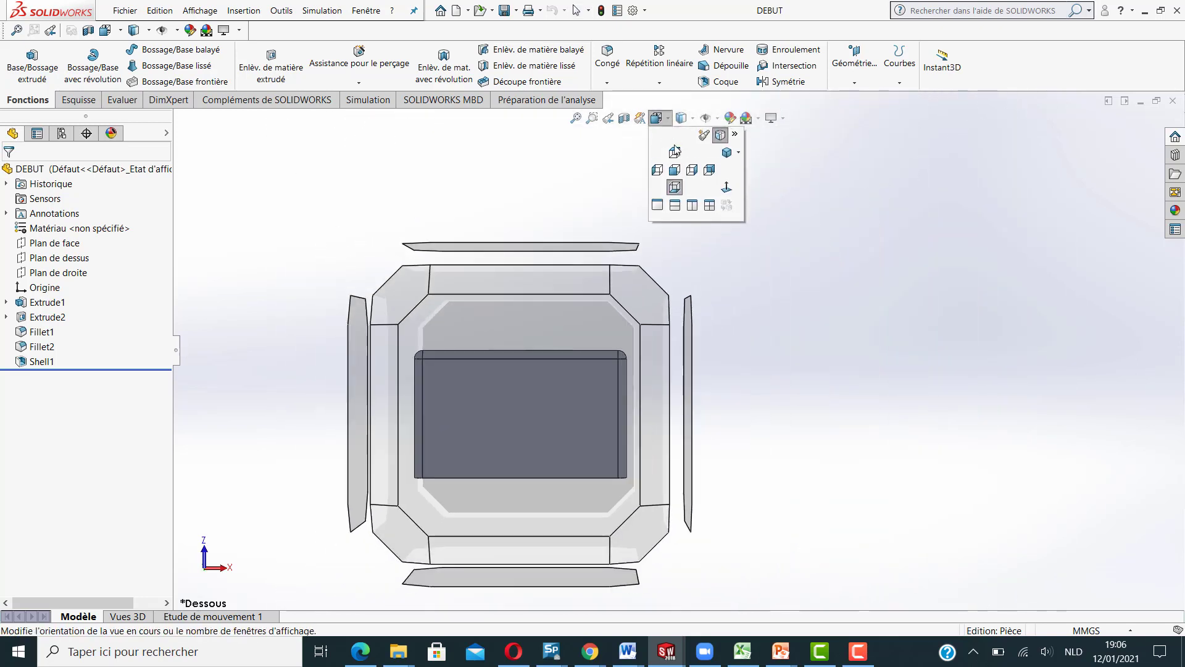
pyautogui.click(728, 153)
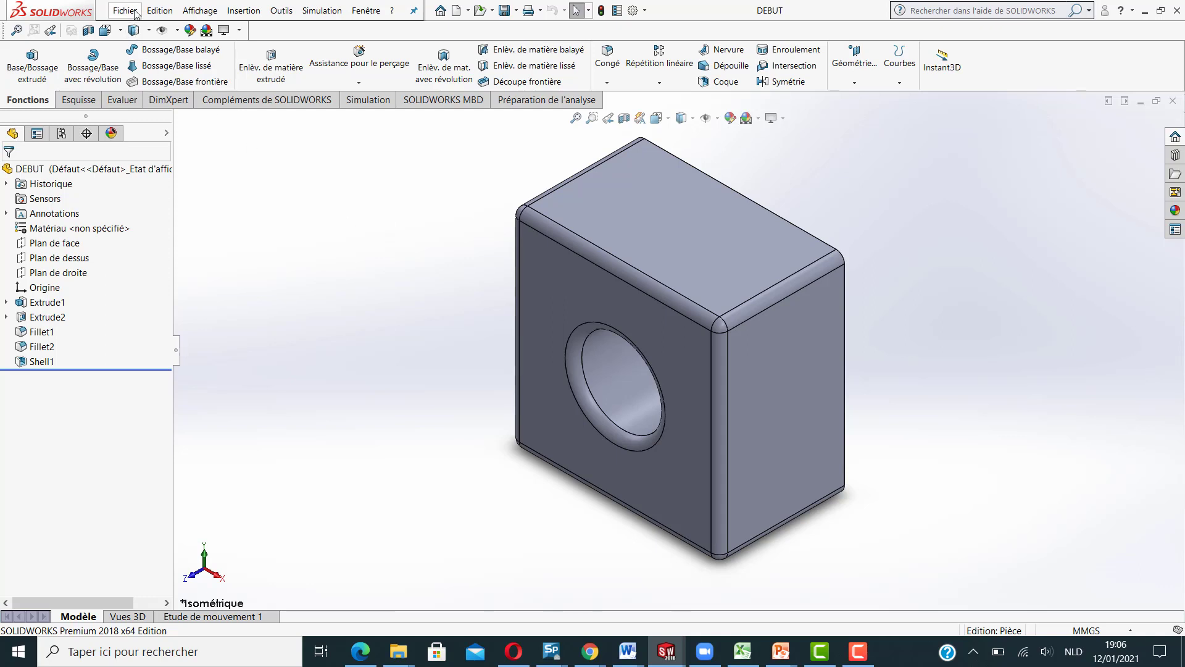
pyautogui.click(849, 648)
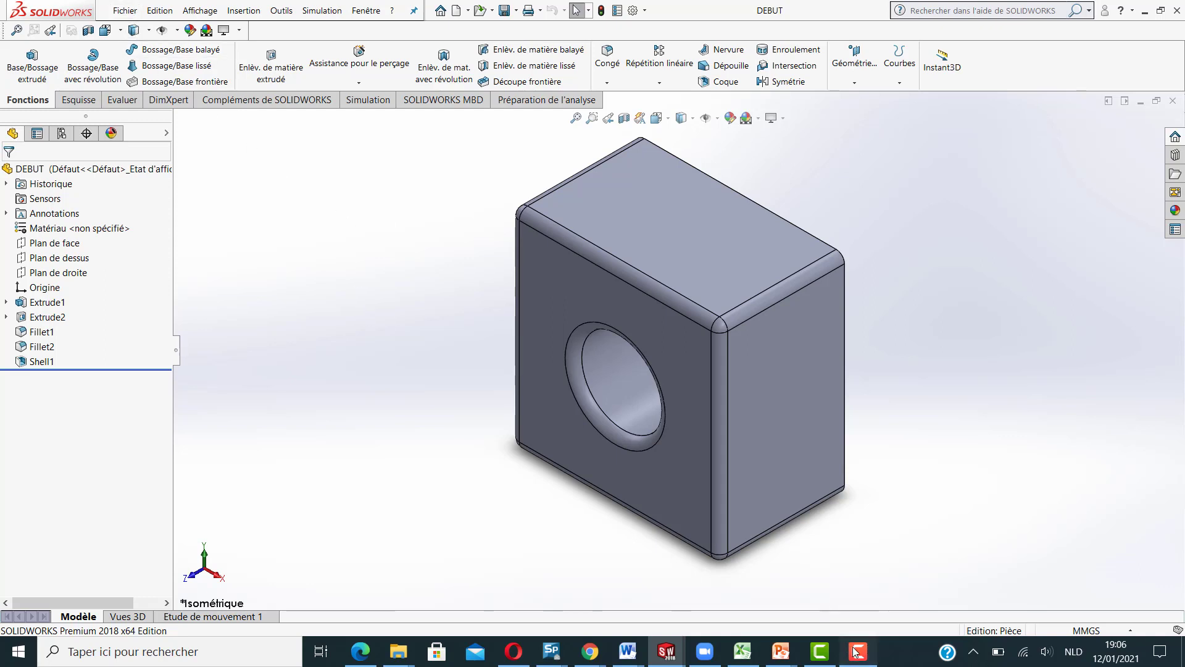